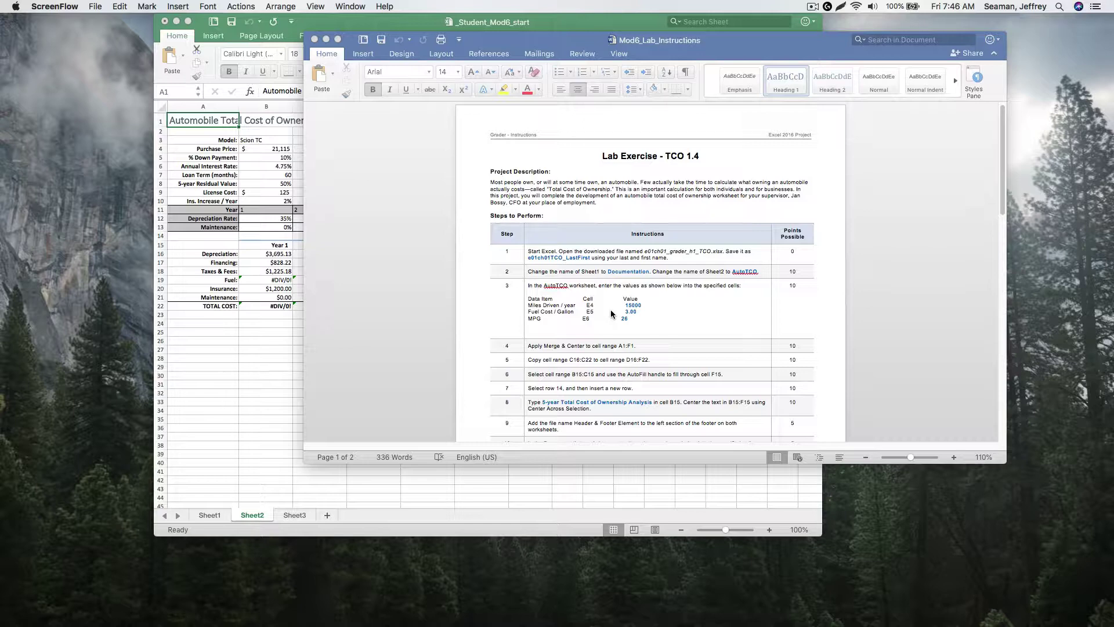
Step: Enlarge the Word lab instructions to 130% and read through the exercise from start to total points
left_click(953, 457)
left_click(953, 457)
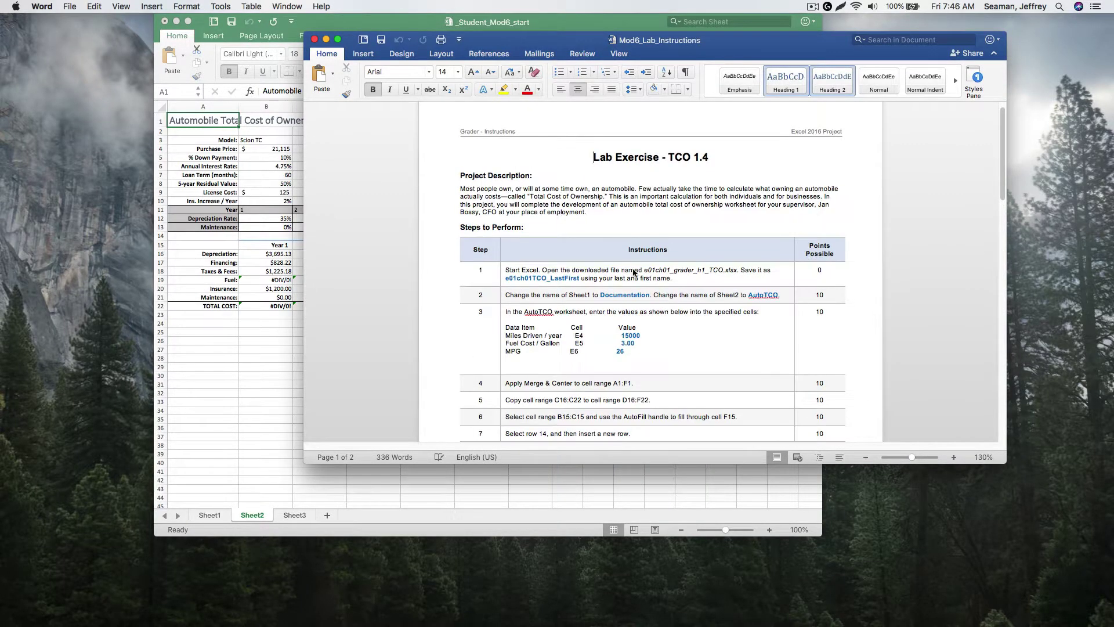
scroll(737, 353, "down", 8)
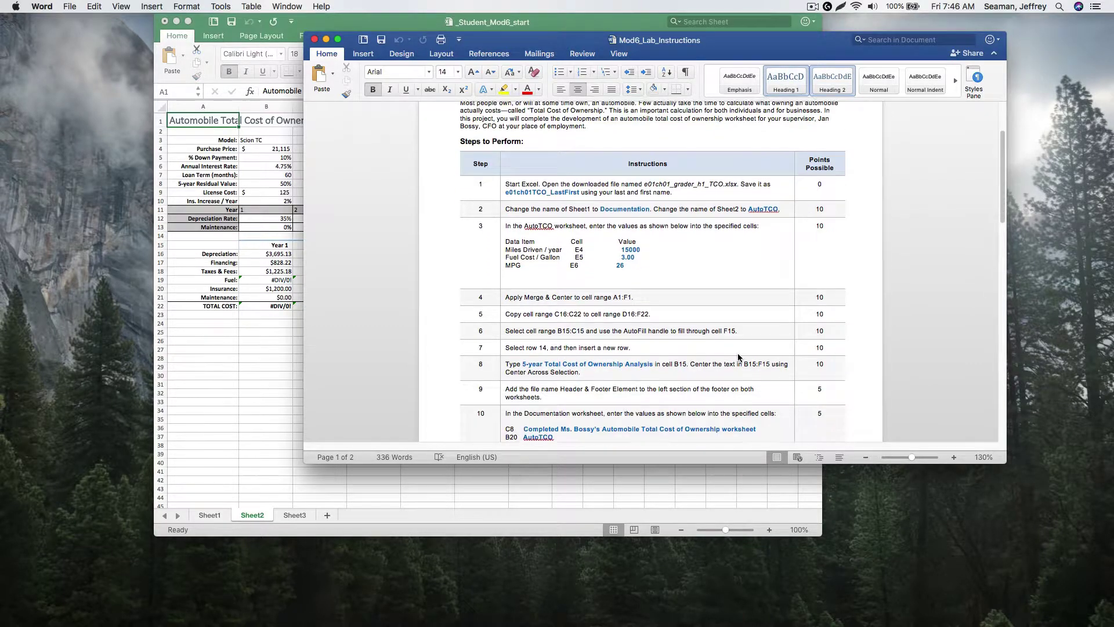
scroll(737, 353, "down", 6)
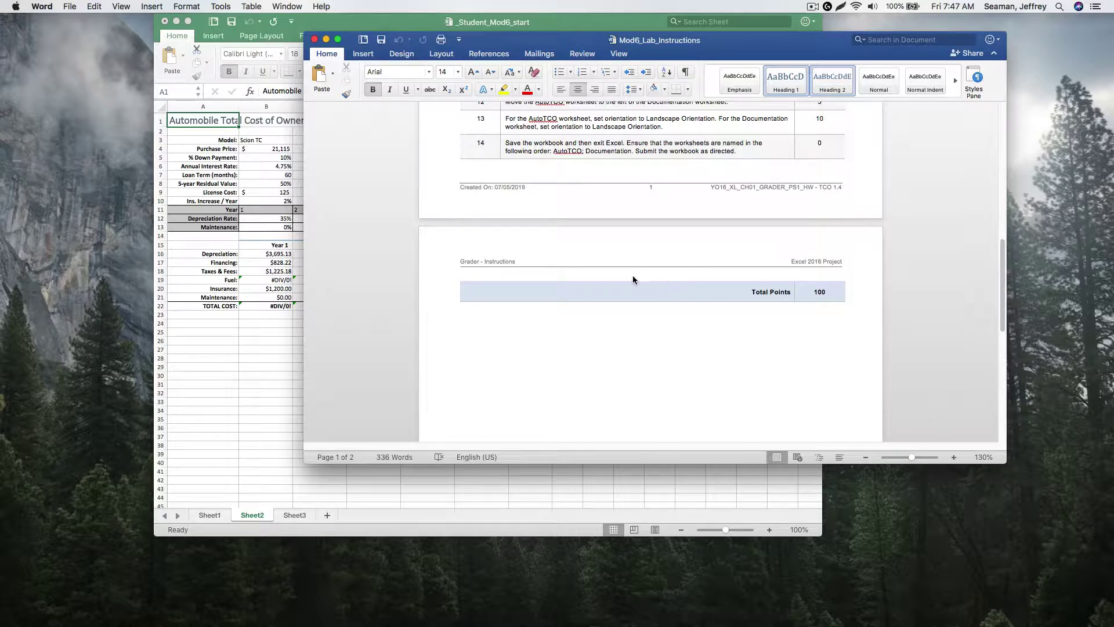
scroll(633, 275, "up", 15)
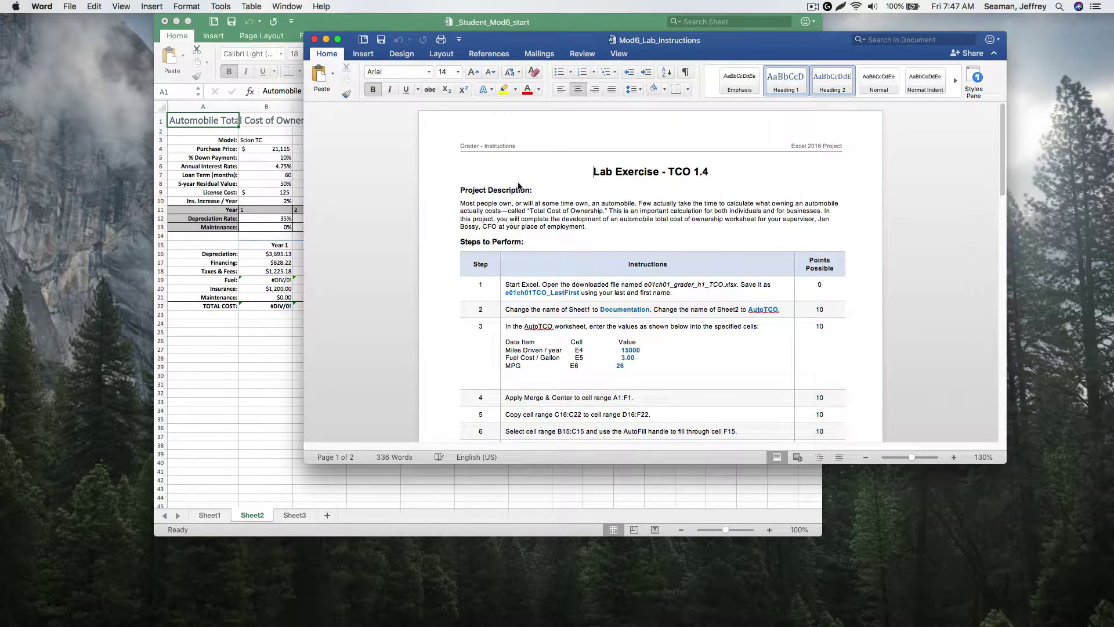
left_click(260, 325)
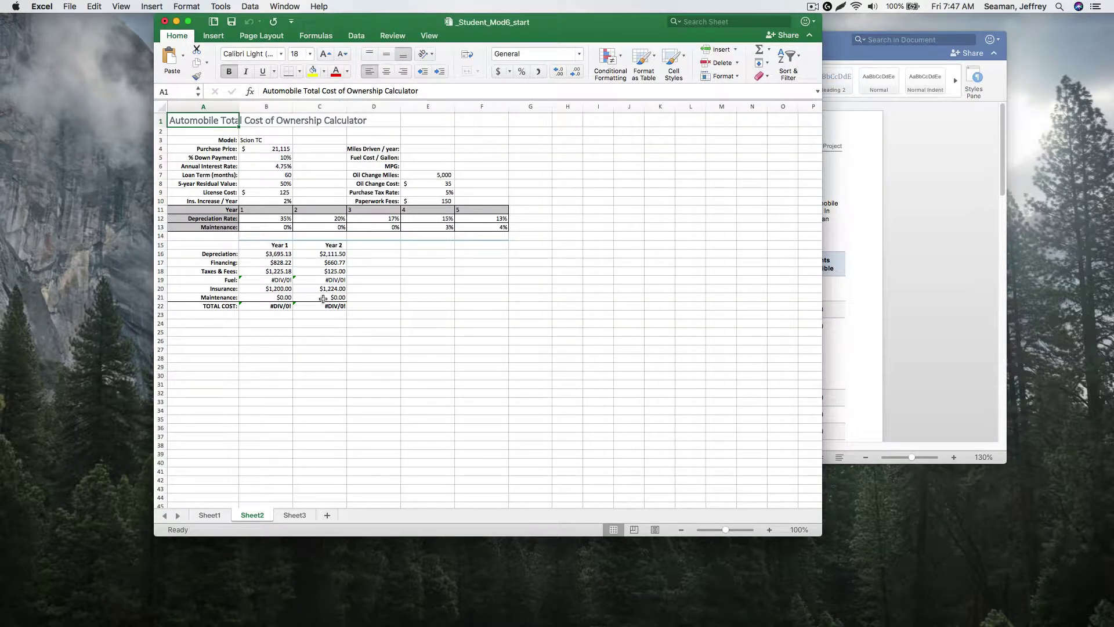
left_click(74, 5)
left_click(81, 21)
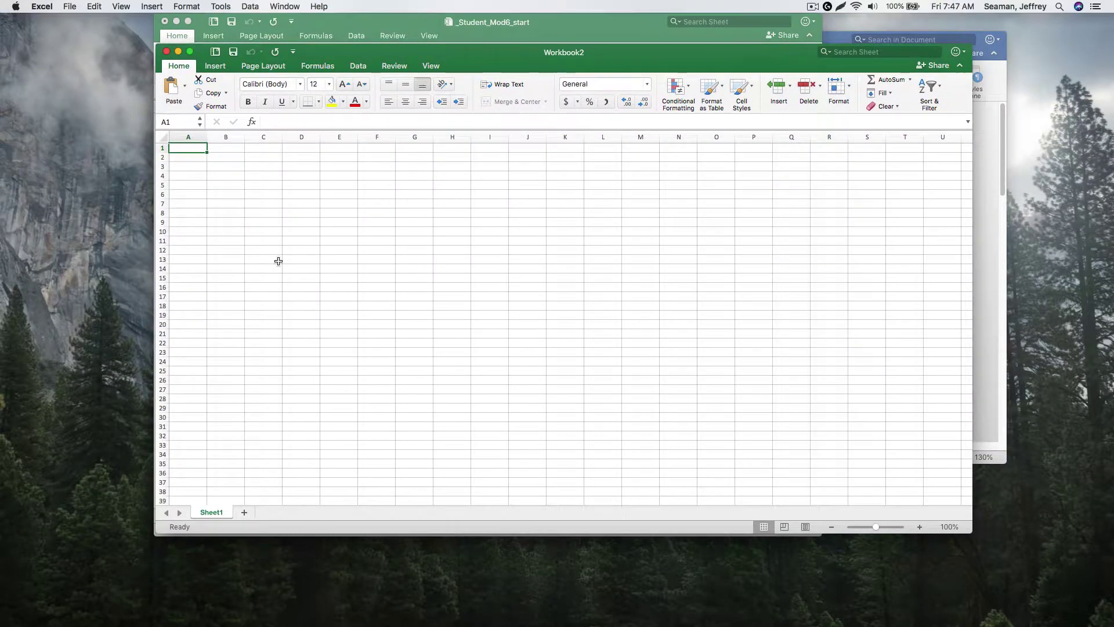
left_click(166, 52)
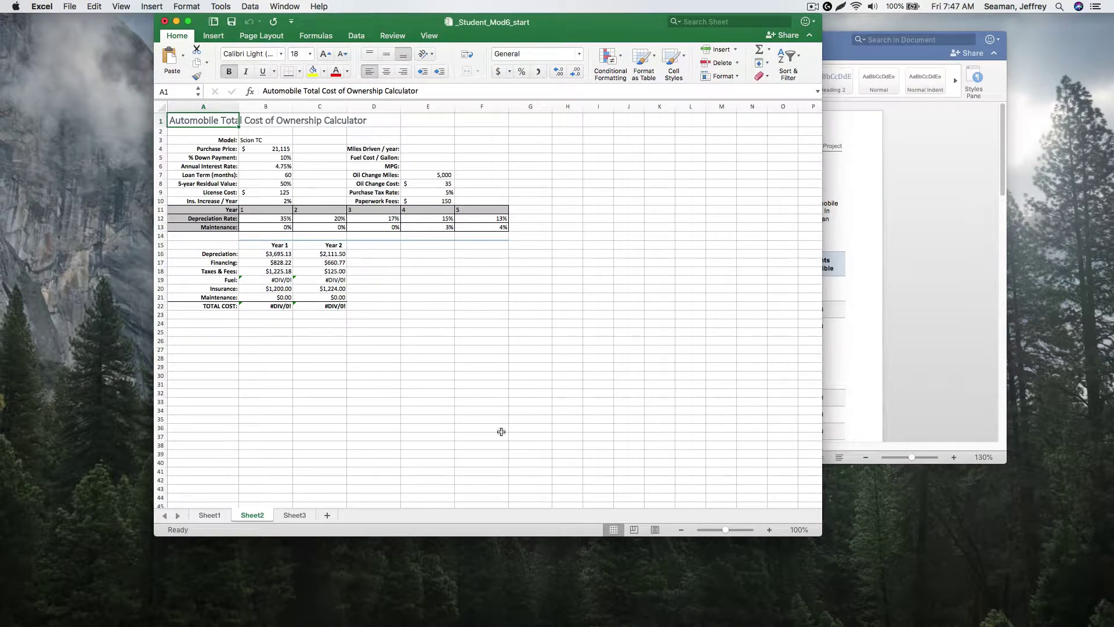
Step: Look over Sheet1 of the Excel workbook, and enlarge the lab instructions in Word to 160%
left_click(216, 517)
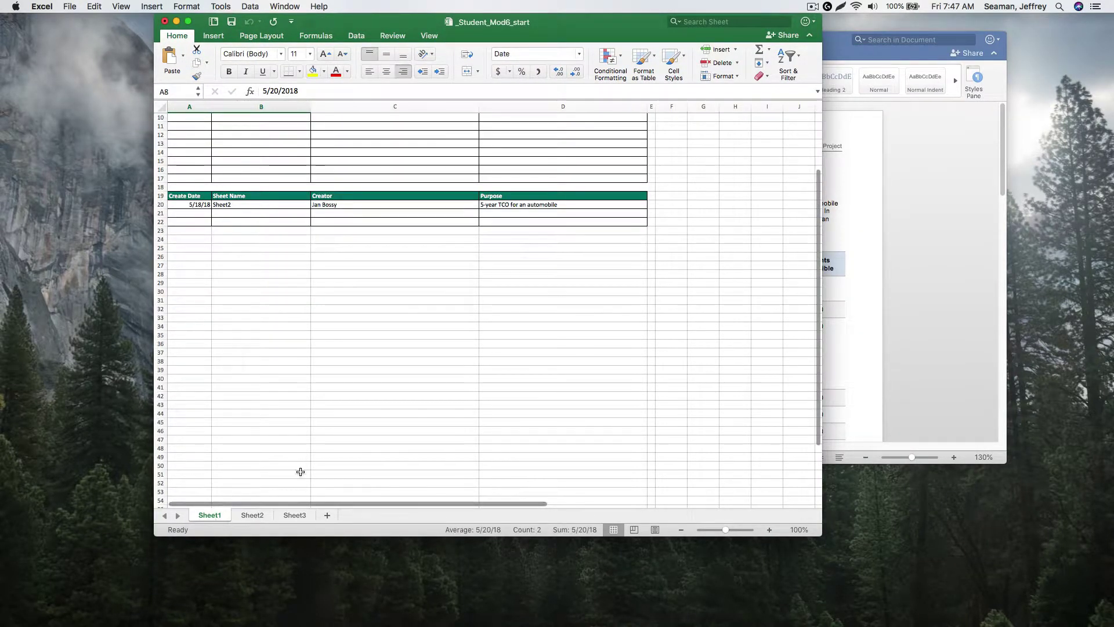
scroll(368, 403, "up", 3)
left_click(872, 235)
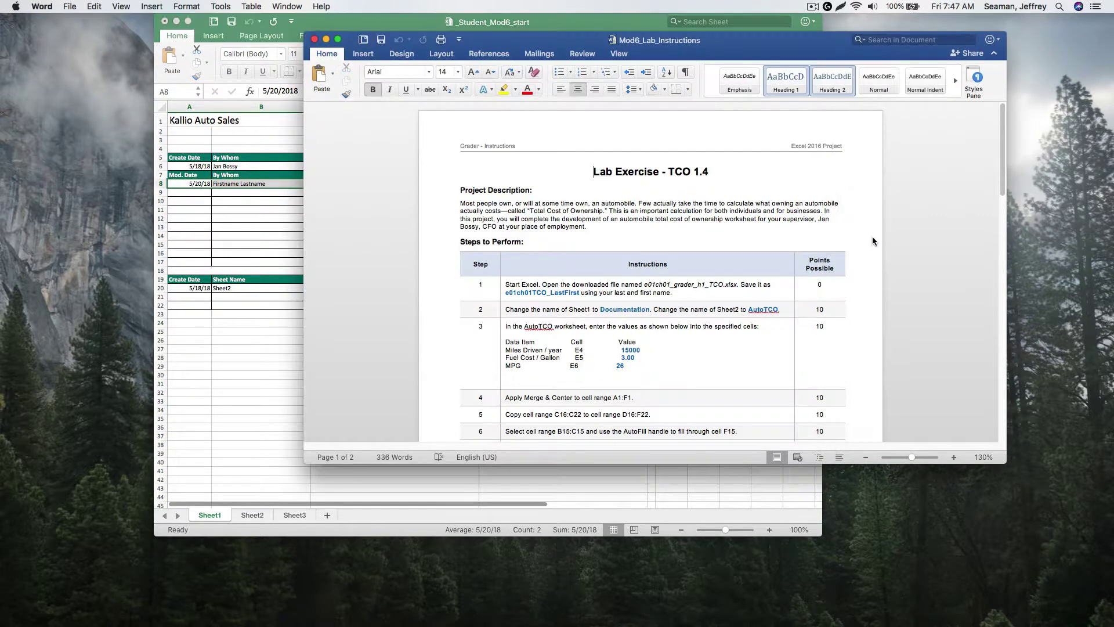
left_click(954, 457)
left_click(955, 457)
left_click(954, 458)
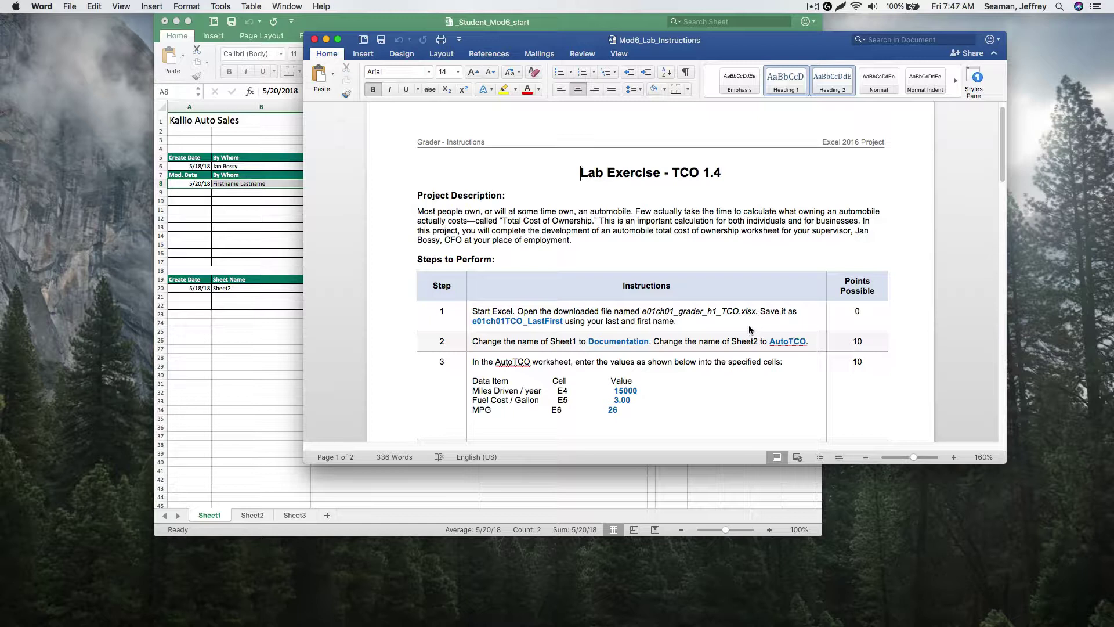
Step: Copy the file name e01ch01TCO_LastFirst from step 1 of the lab instructions
left_click(564, 323)
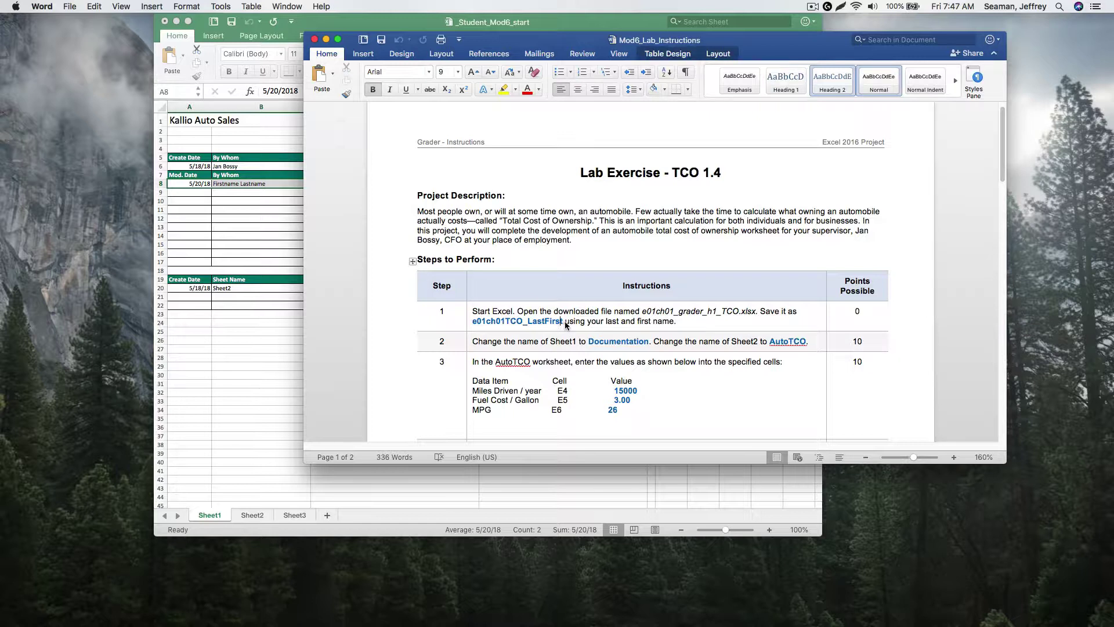
left_click_drag(532, 324, 492, 324)
right_click(482, 322)
left_click(504, 337)
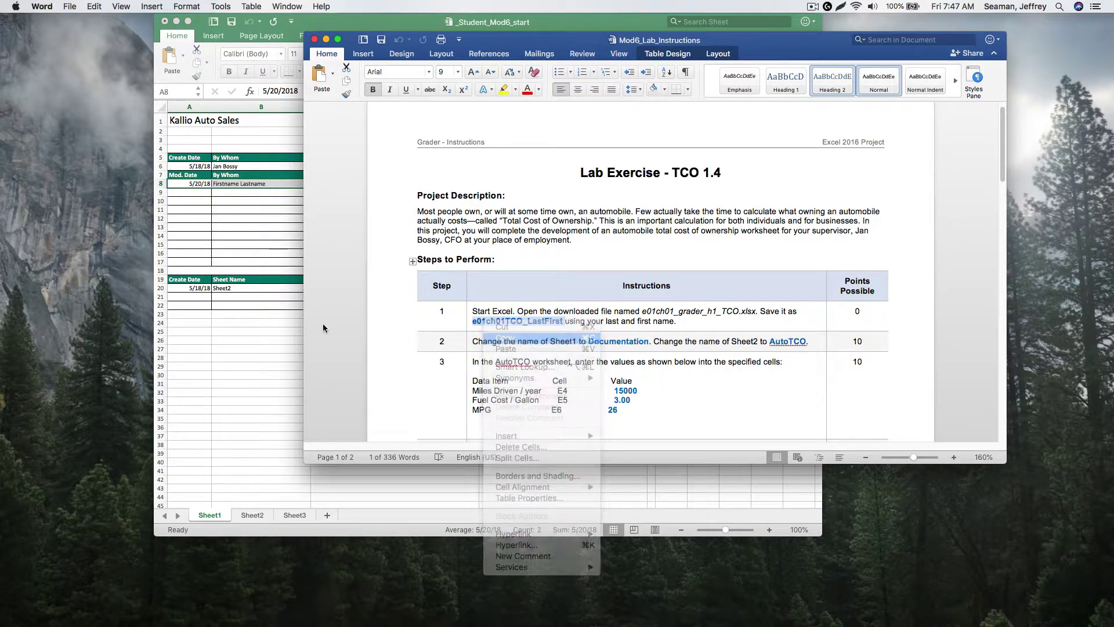
Step: Switch to Excel and start saving the workbook under a new name, pasting the copied file name e01ch01TCO_LastFirst
left_click(269, 312)
left_click(70, 7)
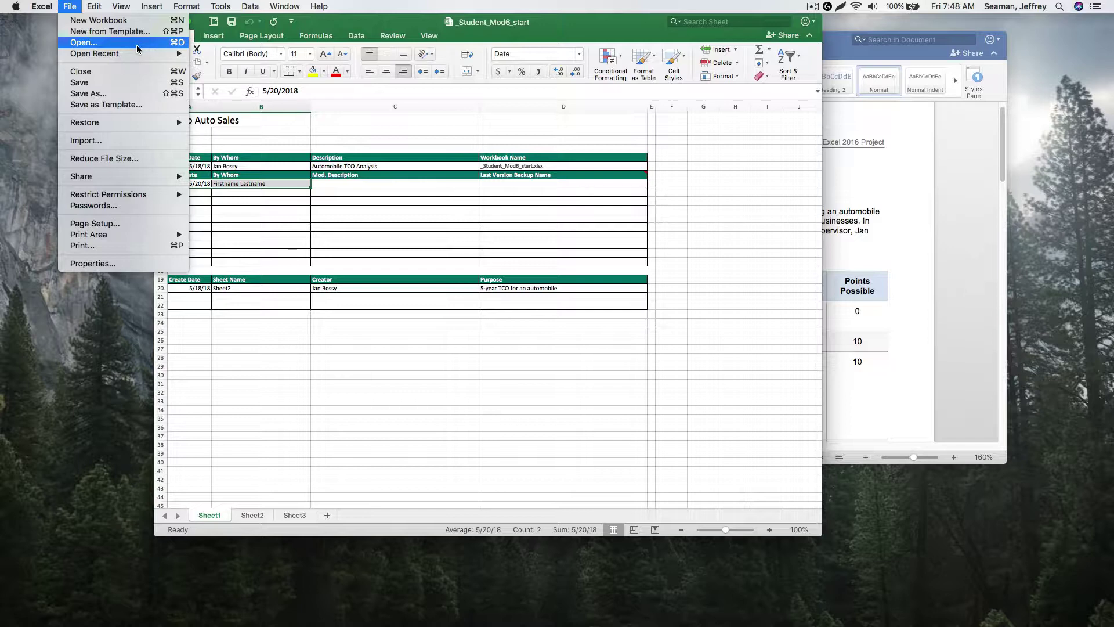
left_click(88, 93)
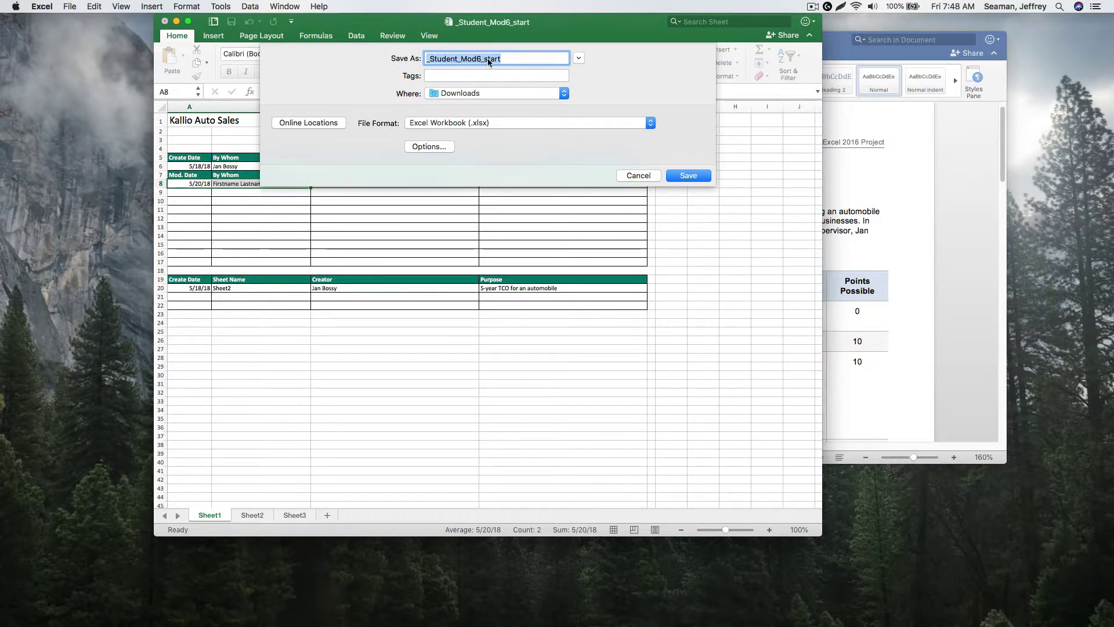
right_click(486, 58)
left_click(521, 117)
Step: Replace the LastFirst part of the file name with the student's last and first name, and save the workbook in Downloads
key("BackSpace")
key("BackSpace")
key("BackSpace")
key("BackSpace")
key("BackSpace")
key("BackSpace")
key("BackSpace")
key("BackSpace")
key("BackSpace")
key("BackSpace")
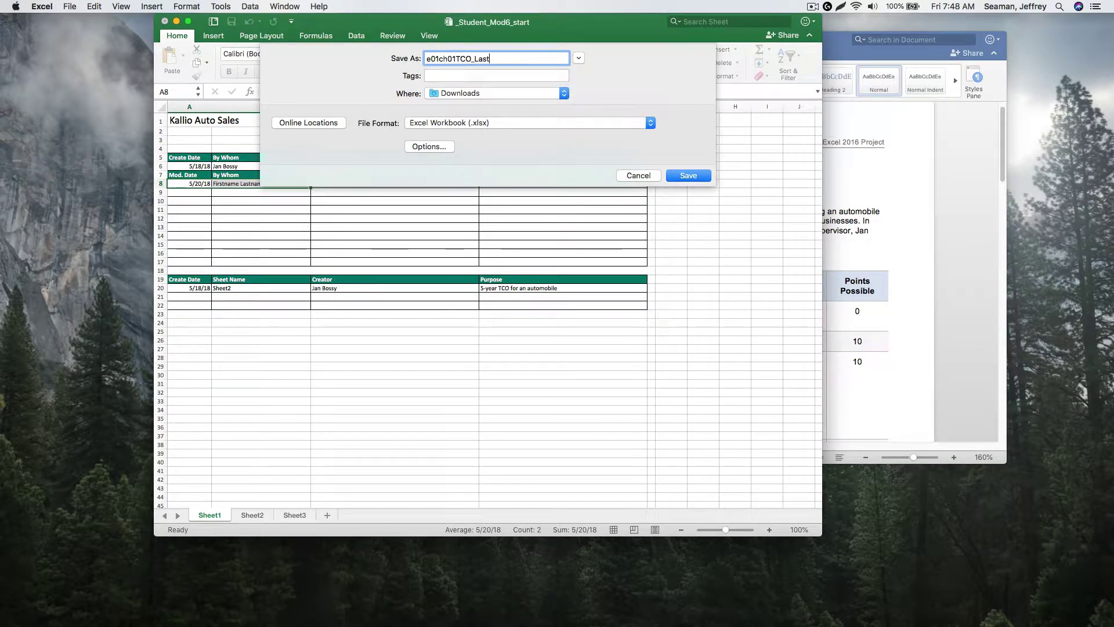
type("Seamanjeff")
key("BackSpace")
key("BackSpace")
key("BackSpace")
key("BackSpace")
type("Jeff")
key("Return")
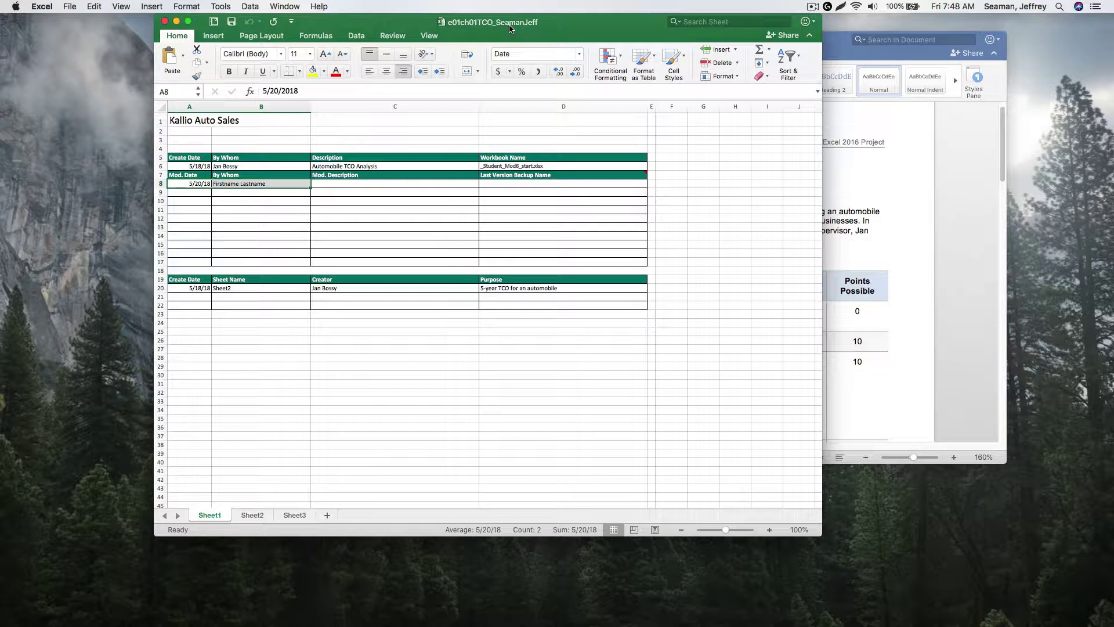
Step: Switch to the Word instructions and highlight the step 1 row in yellow to mark it as done
left_click(904, 264)
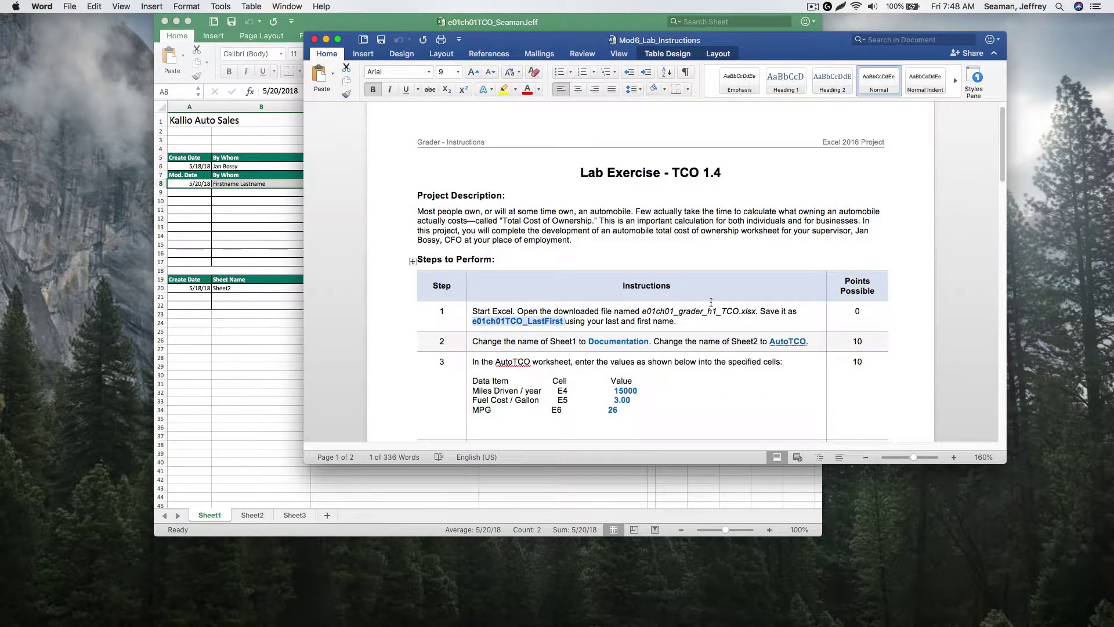
left_click_drag(676, 322, 432, 316)
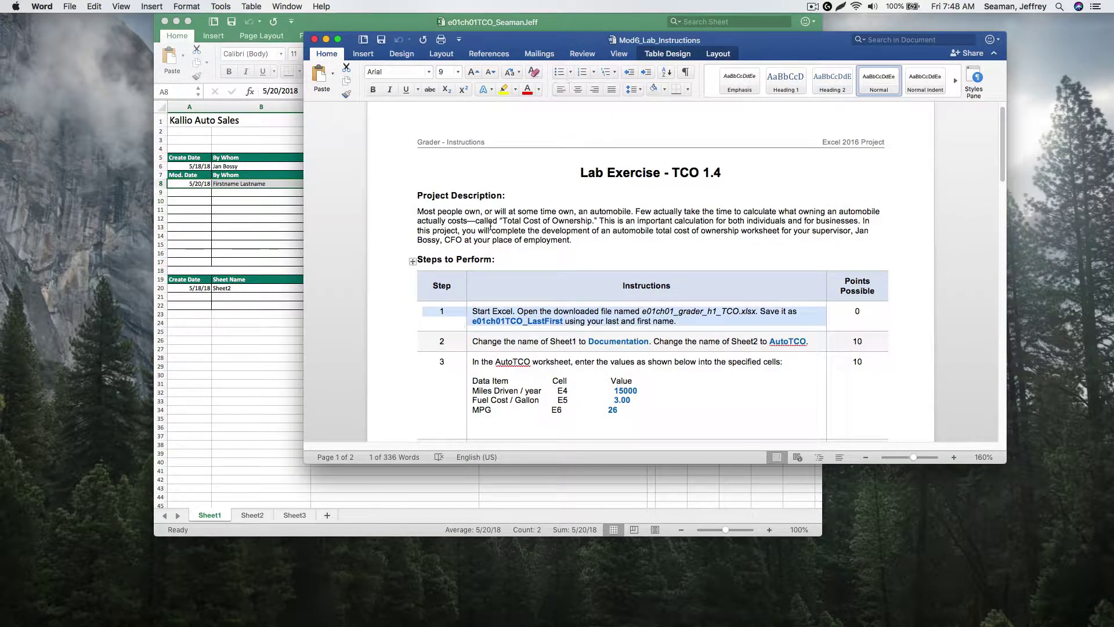
left_click(503, 89)
scroll(538, 330, "down", 1)
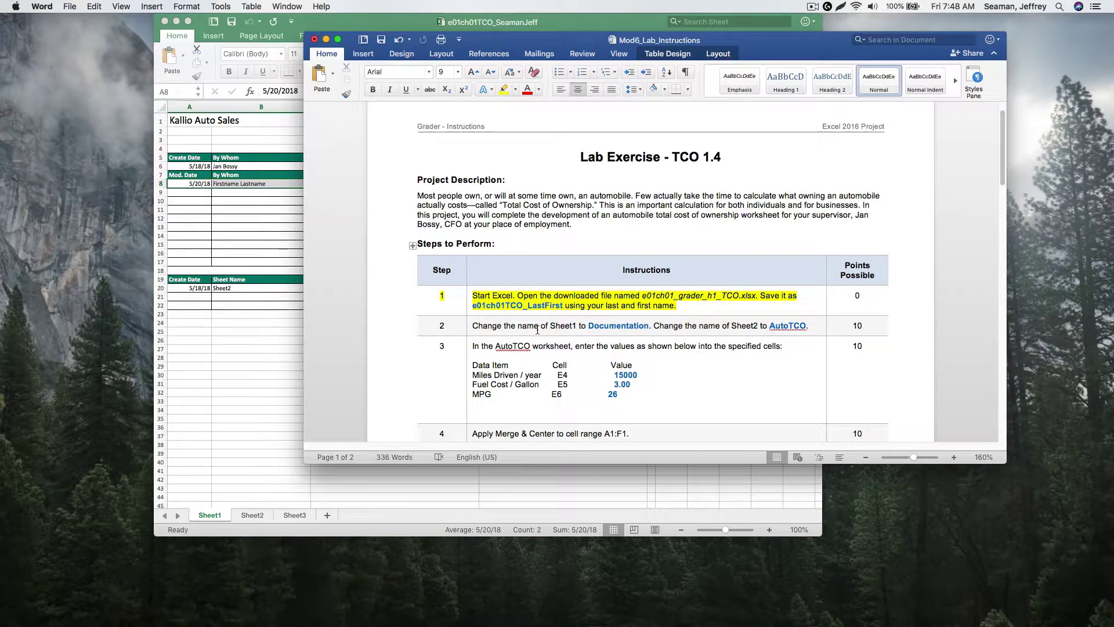
Step: Switch to Excel and rename Sheet1 as Documentation
left_click(284, 392)
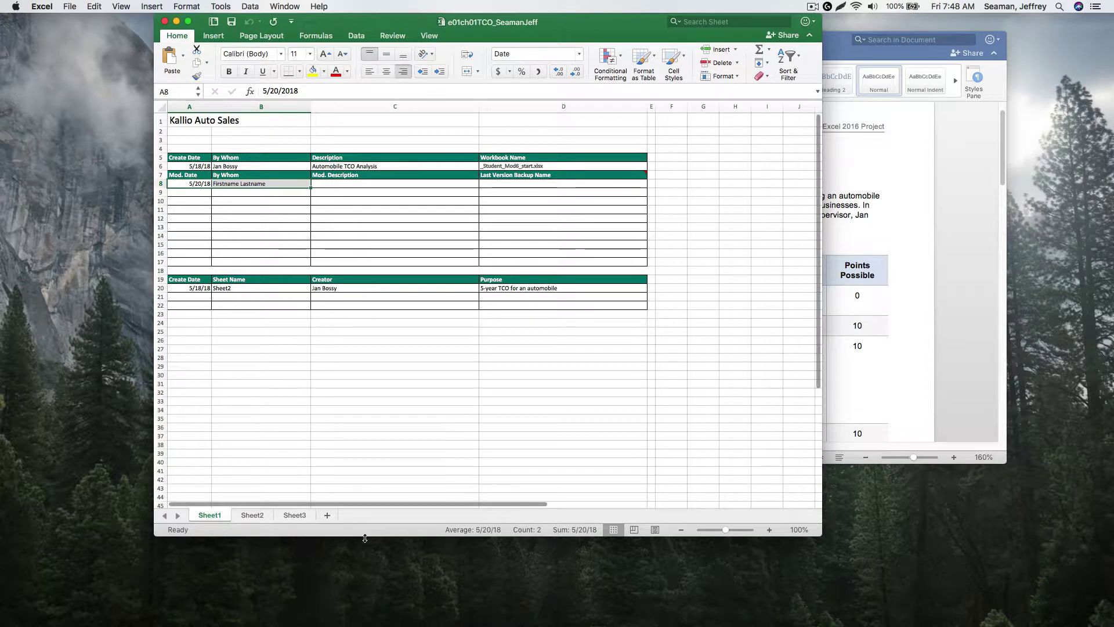
right_click(214, 515)
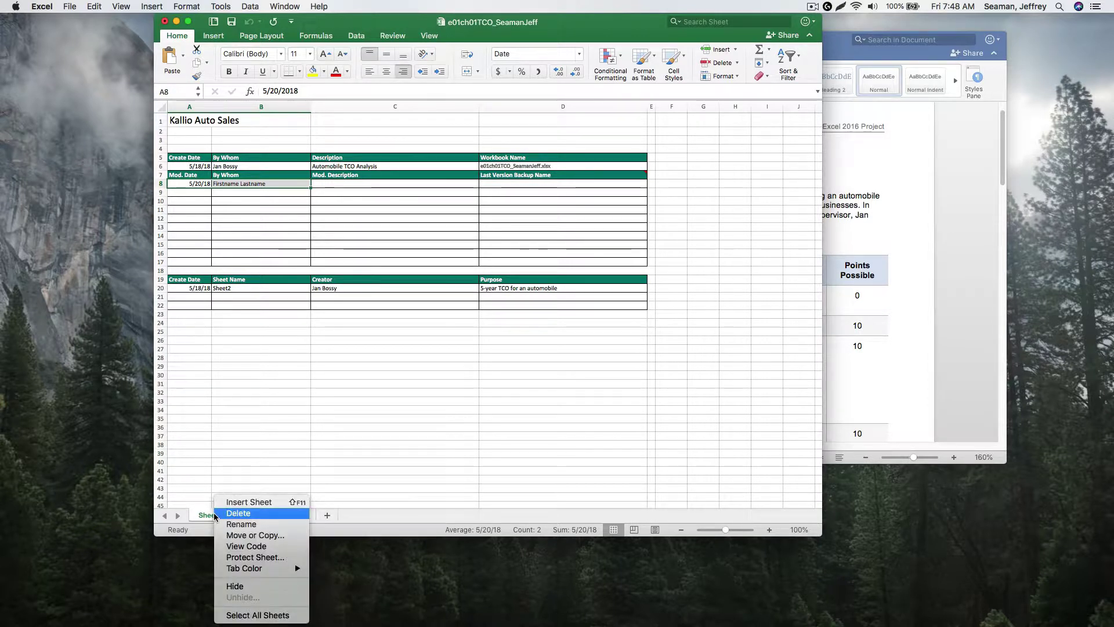
left_click(231, 522)
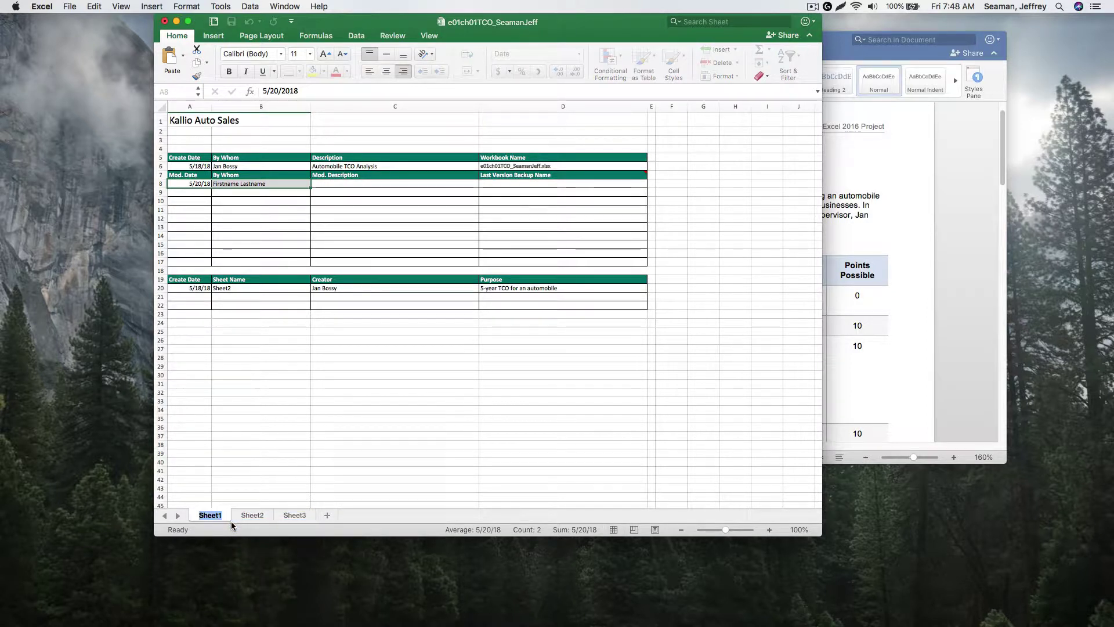
type("Documentation")
key("Return")
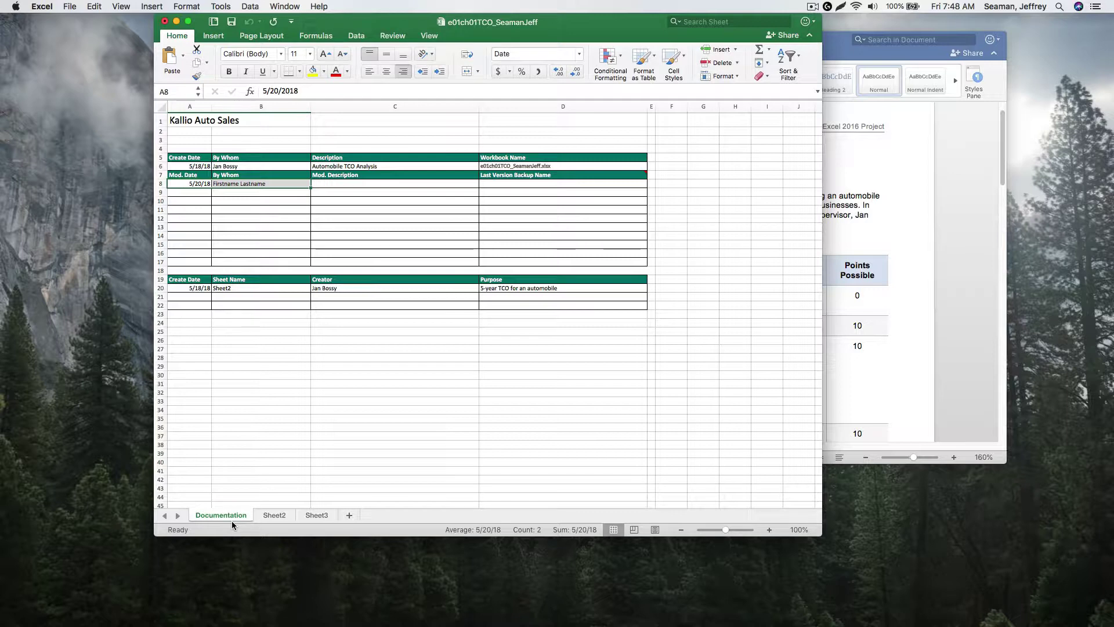
Step: Try to copy the sheet name AutoTCO from step 2 of the Word instructions
left_click(833, 393)
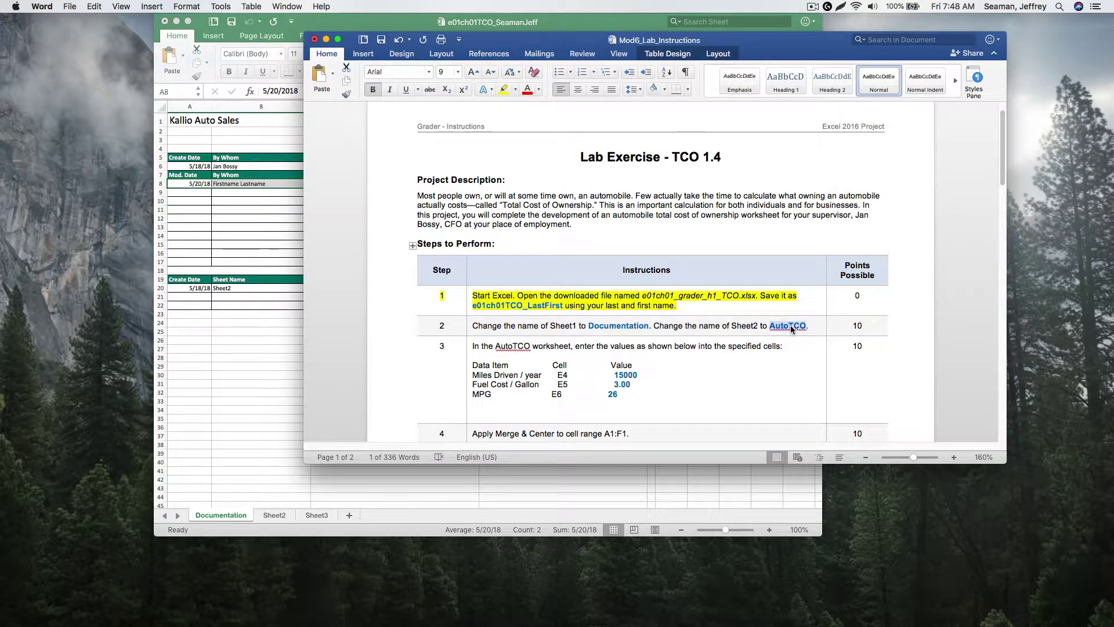
right_click(809, 329)
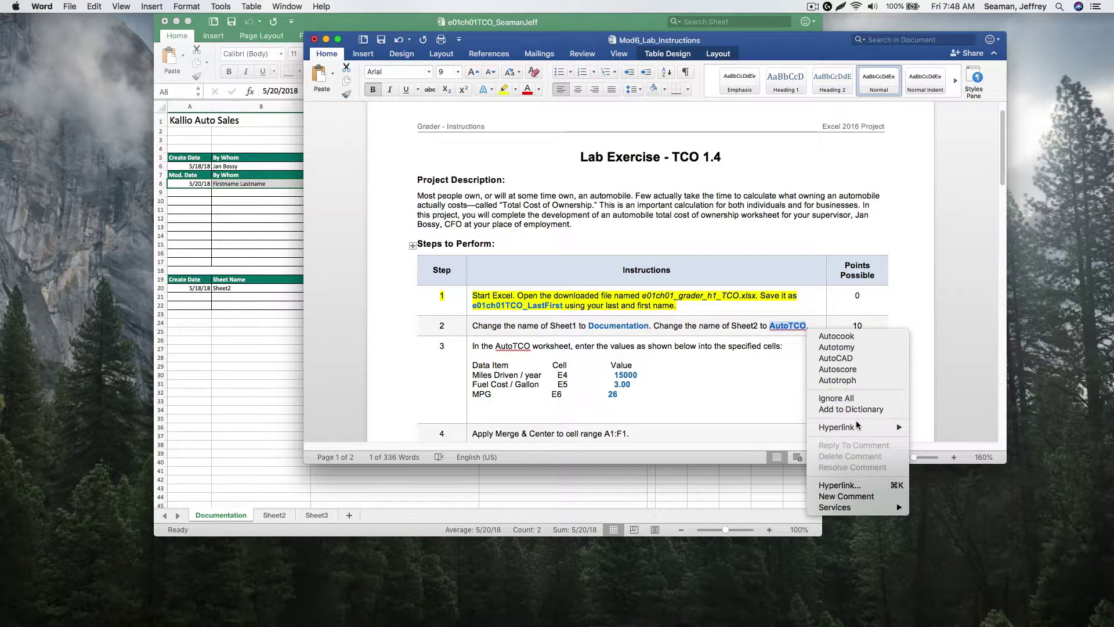
left_click(754, 391)
right_click(780, 331)
left_click(759, 401)
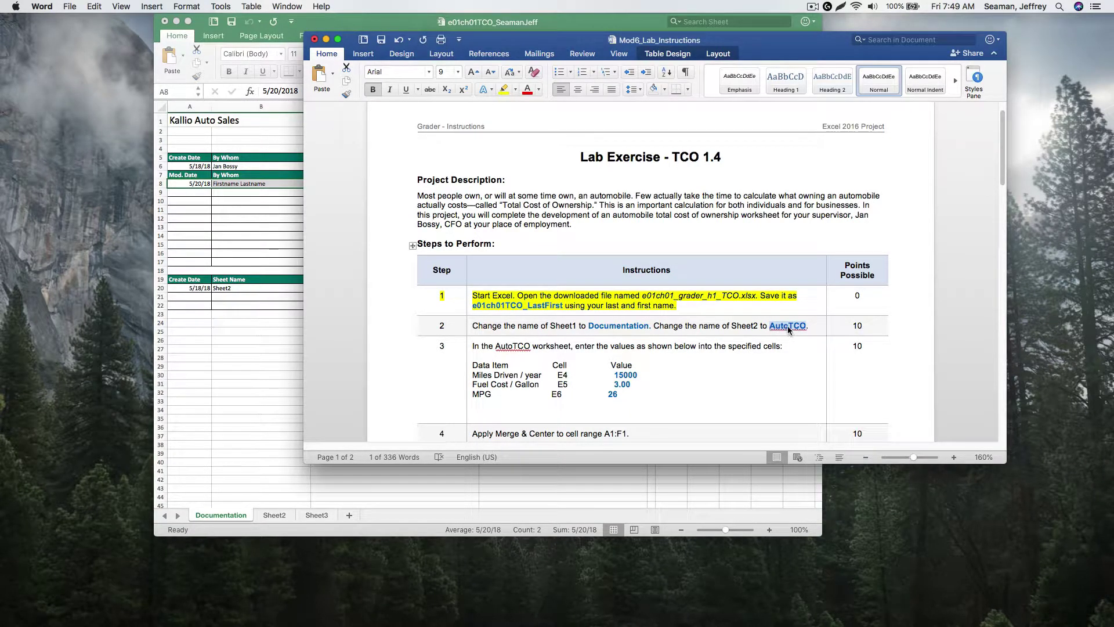
left_click(788, 326)
left_click_drag(808, 327, 772, 330)
Step: Switch to Excel and rename Sheet2 as AutoTCO
left_click(260, 372)
left_click(283, 515)
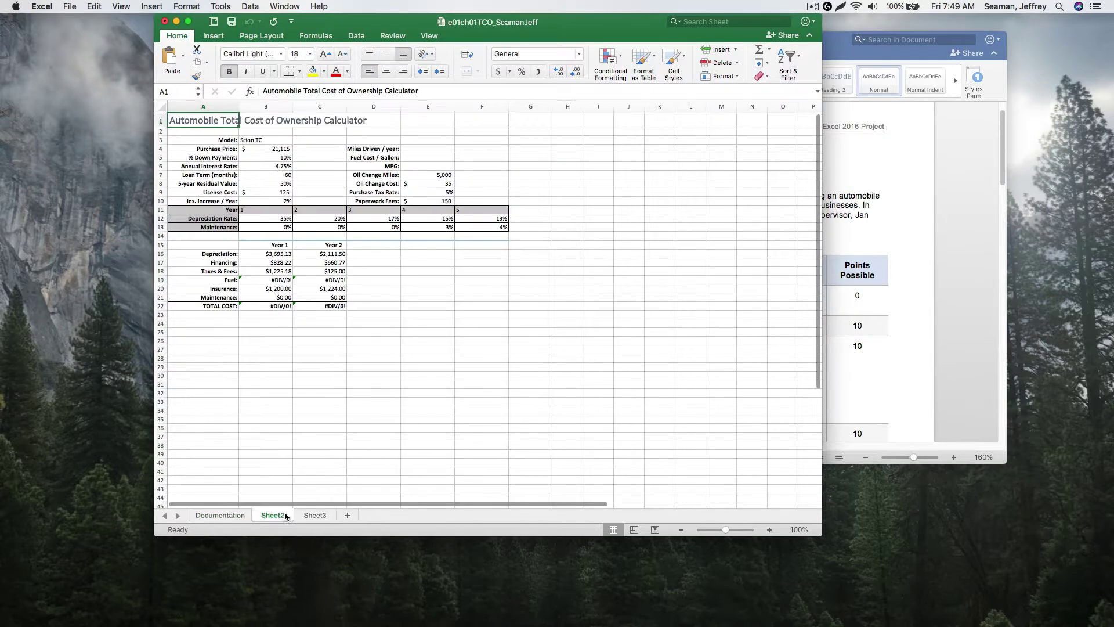
right_click(284, 516)
left_click(309, 523)
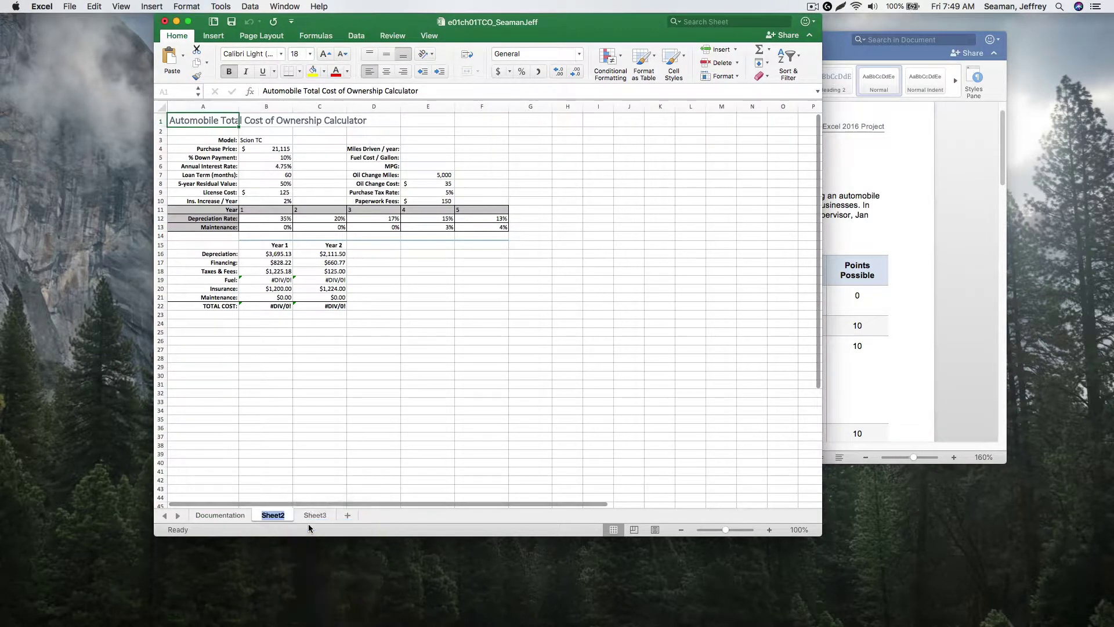
type("AutoTCO")
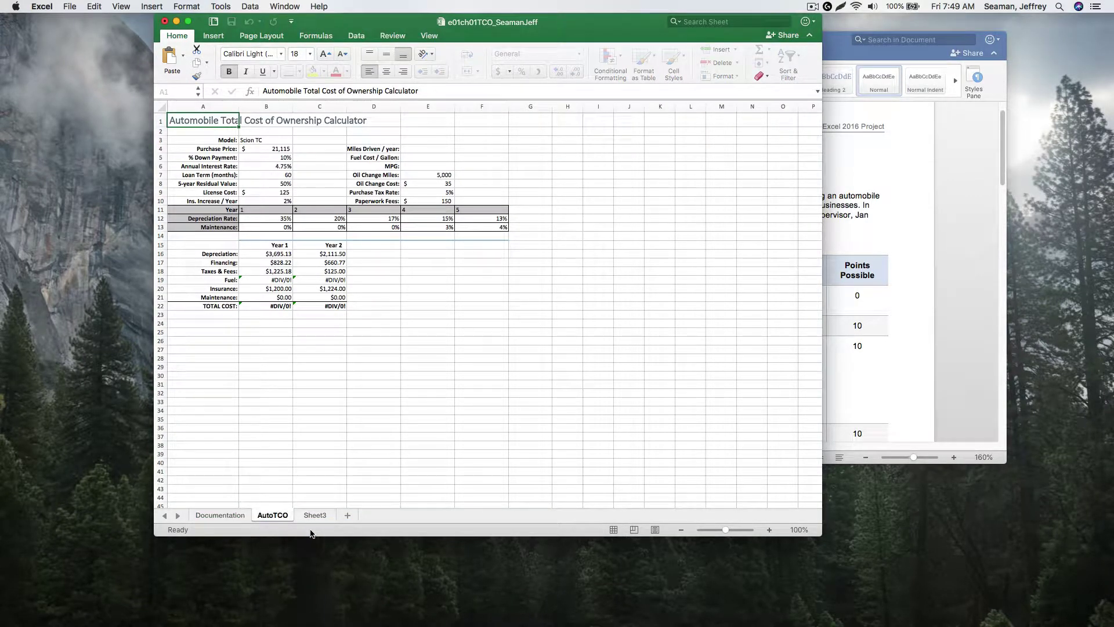
left_click(369, 479)
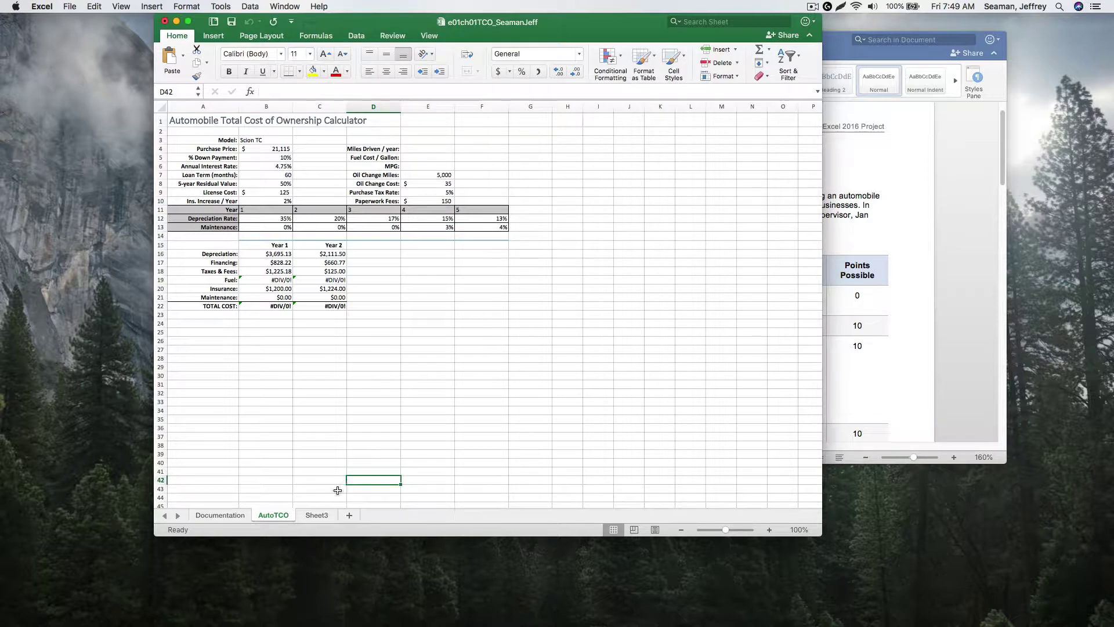
Step: Highlight the step 2 instruction text in the Word document in yellow
left_click(907, 393)
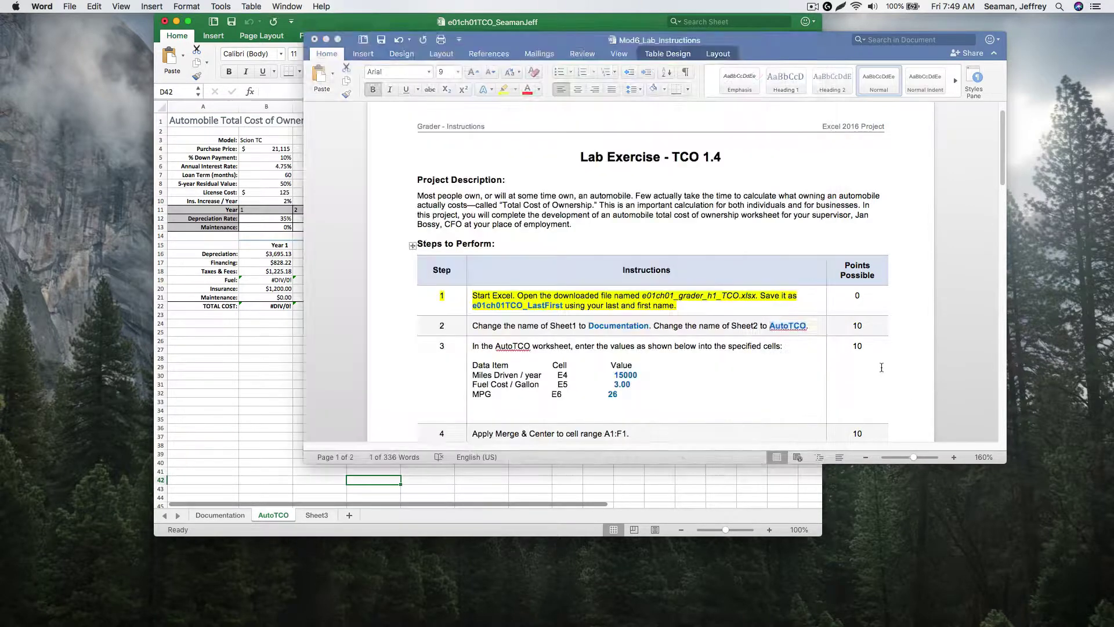
double_click(710, 326)
triple_click(711, 328)
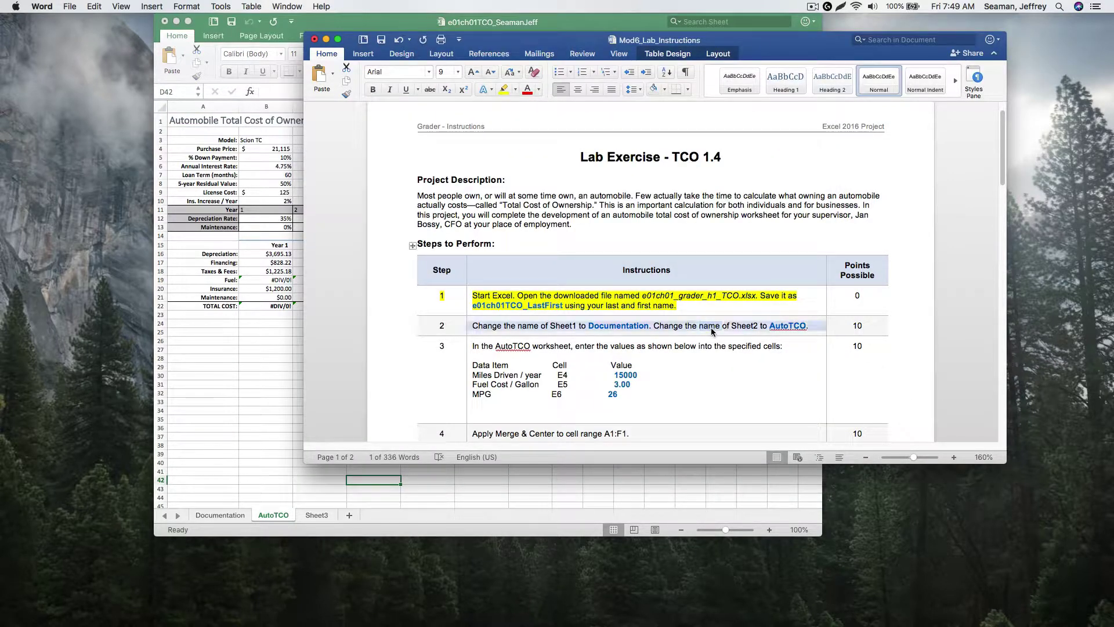
left_click(504, 91)
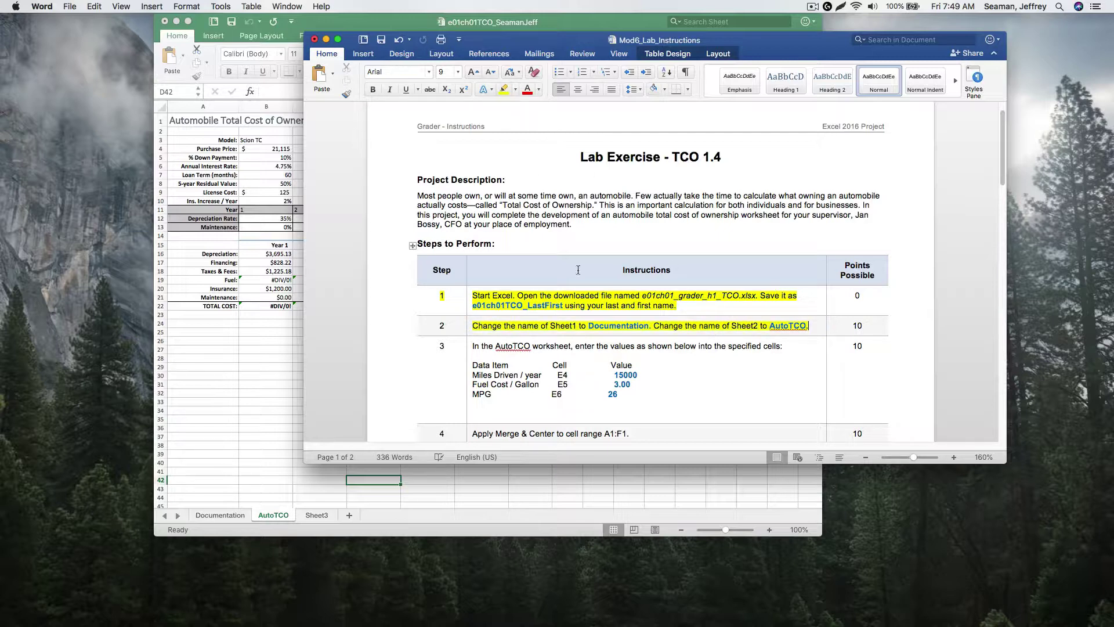
Step: Review step 3 of the Word instructions, switch to Excel and narrow its window so the listed values stay visible
scroll(540, 333, "down", 3)
scroll(540, 333, "down", 1)
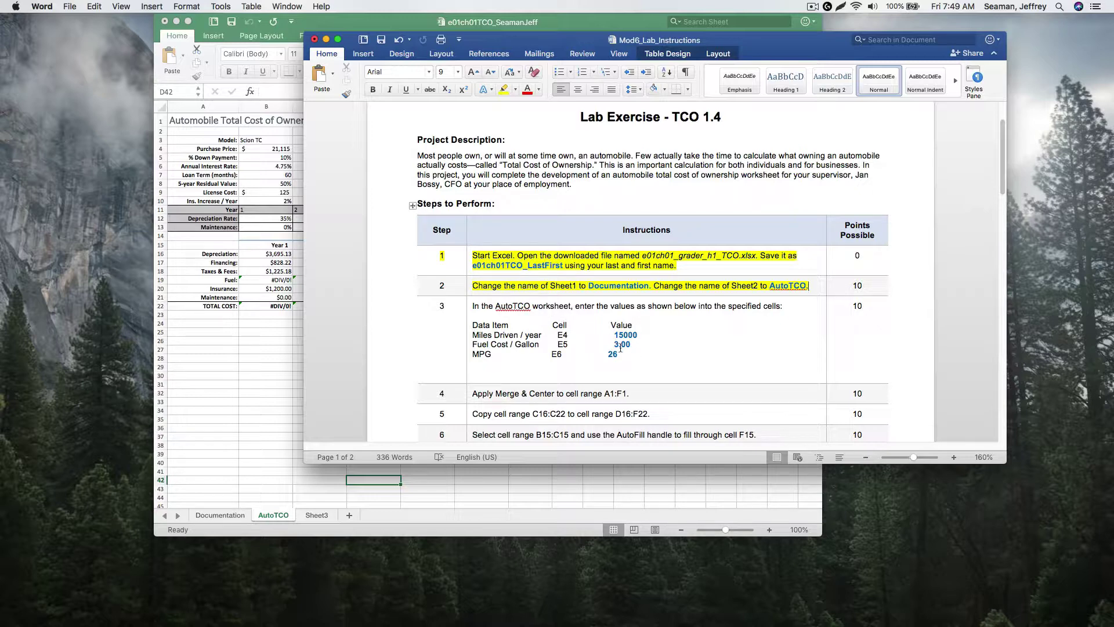
left_click(288, 377)
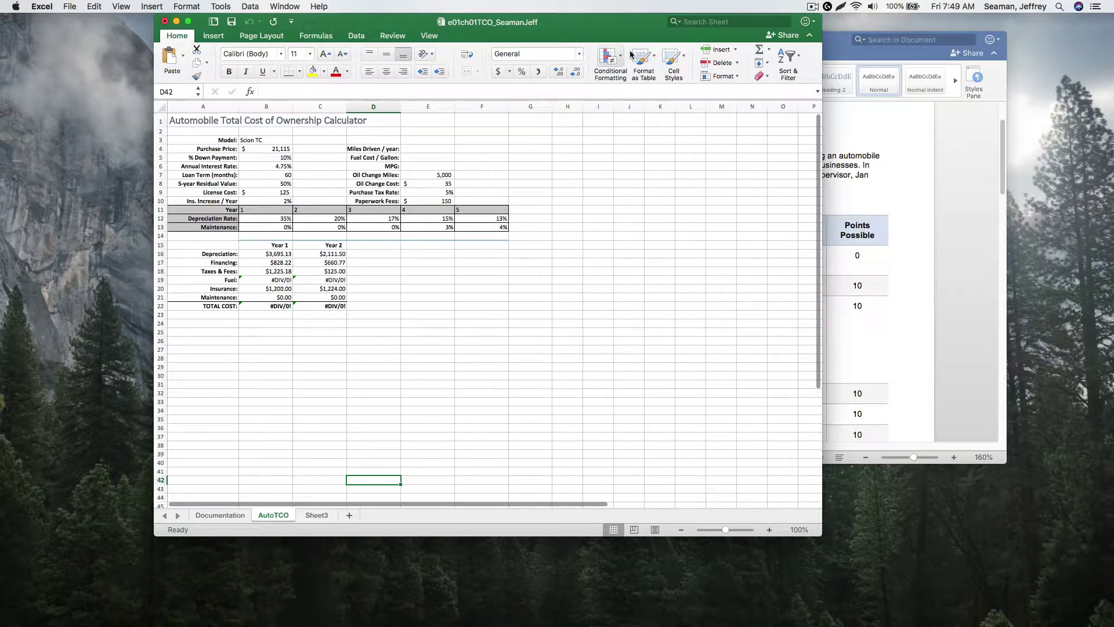
left_click_drag(821, 69, 505, 62)
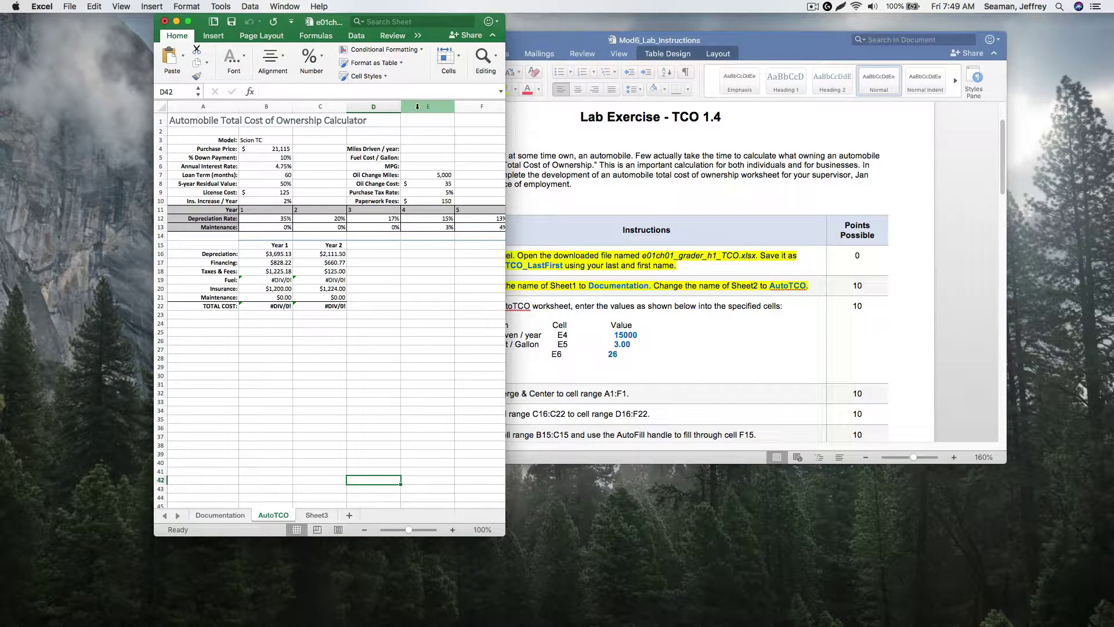
Step: Enter 15000 for Miles Driven / year in E4, 3.00 for Fuel Cost / Gallon in E5 and 26 for MPG in E6
left_click(420, 147)
type("15000")
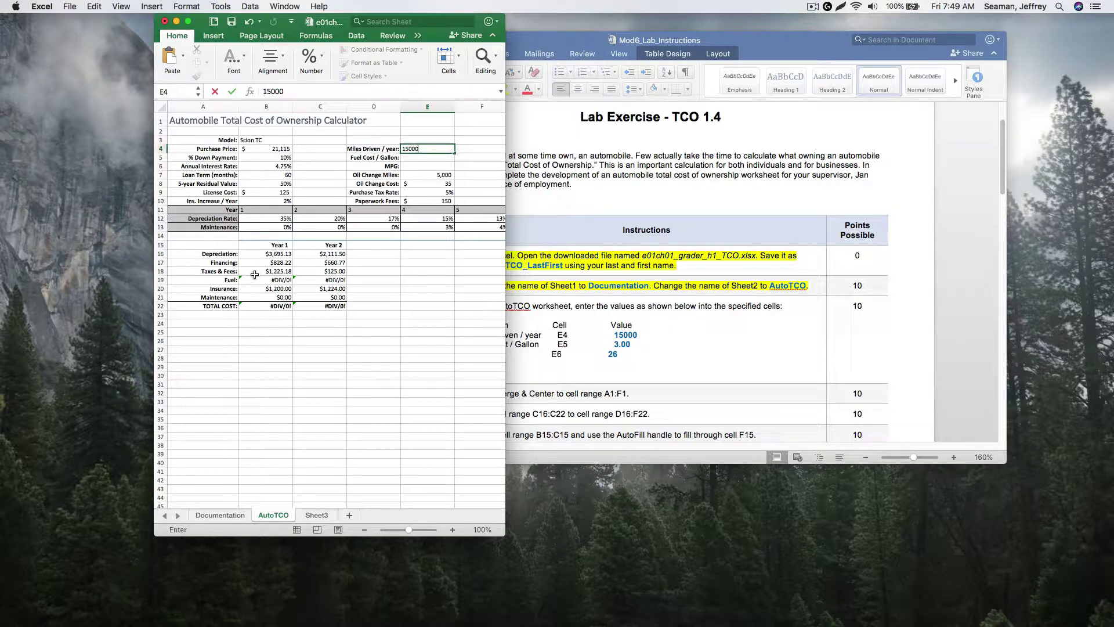
key("Return")
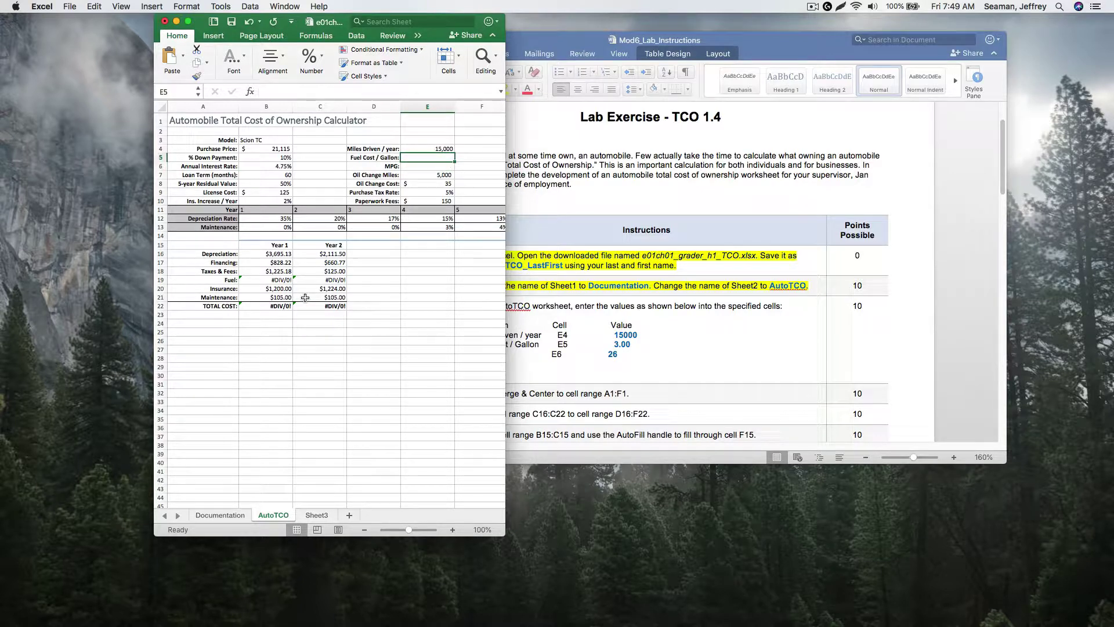
type("3.")
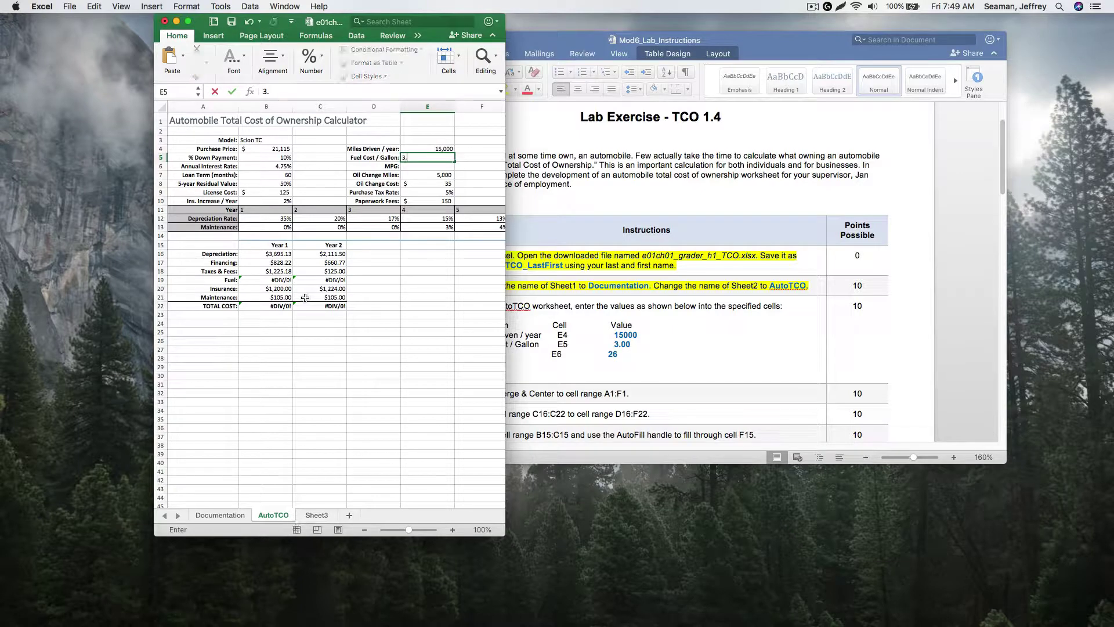
key("Return")
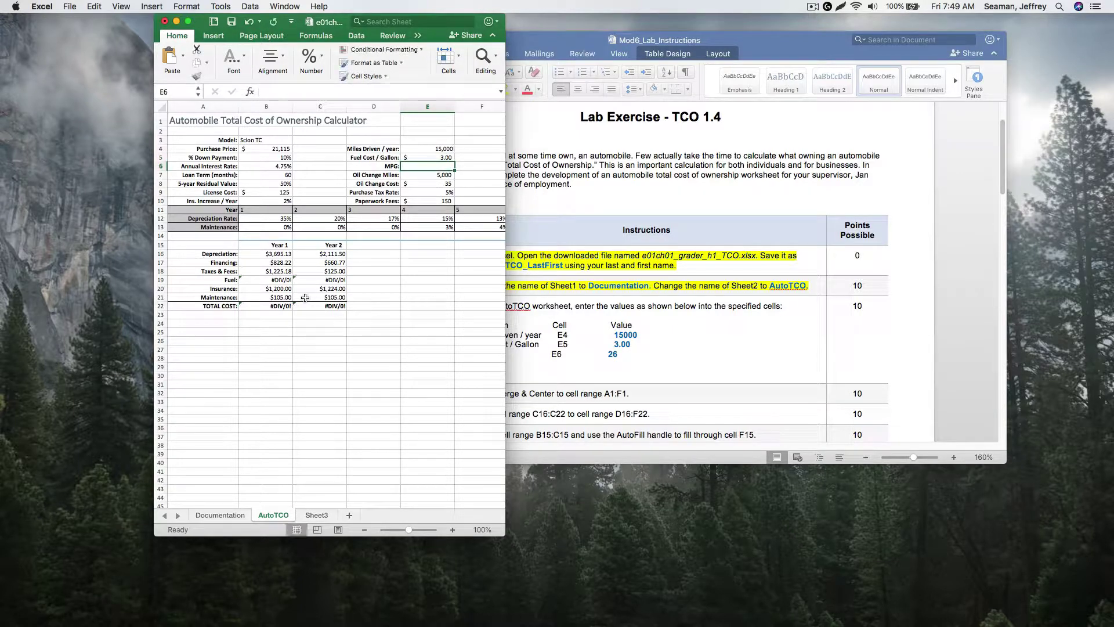
type("26")
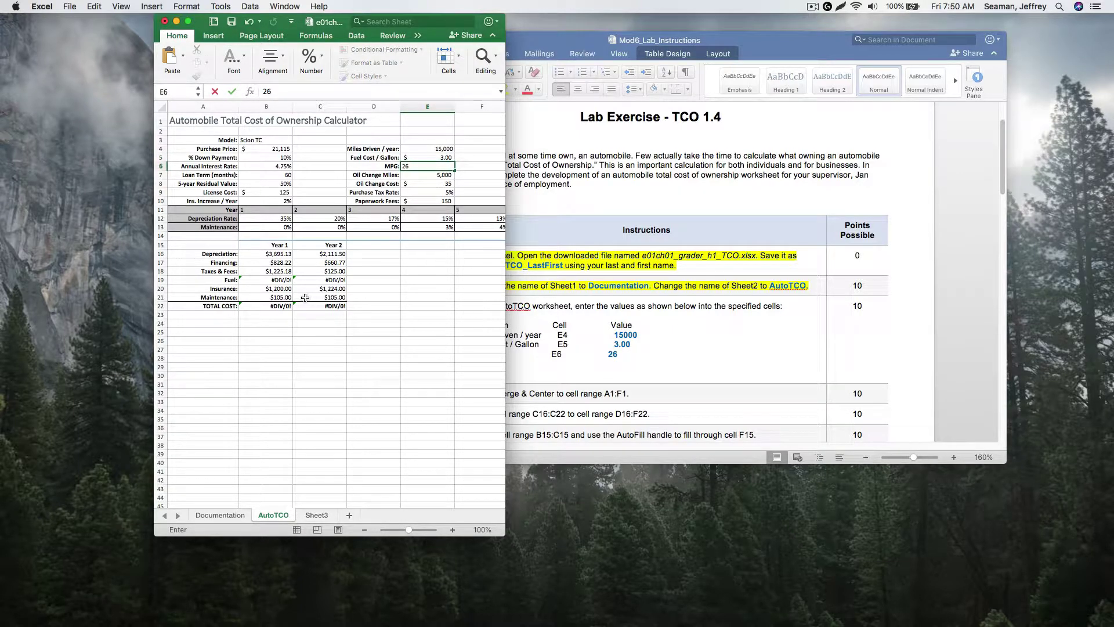
key("Return")
Step: Switch to Word and highlight the step 3 instruction text, including its data item list, in yellow
left_click(688, 374)
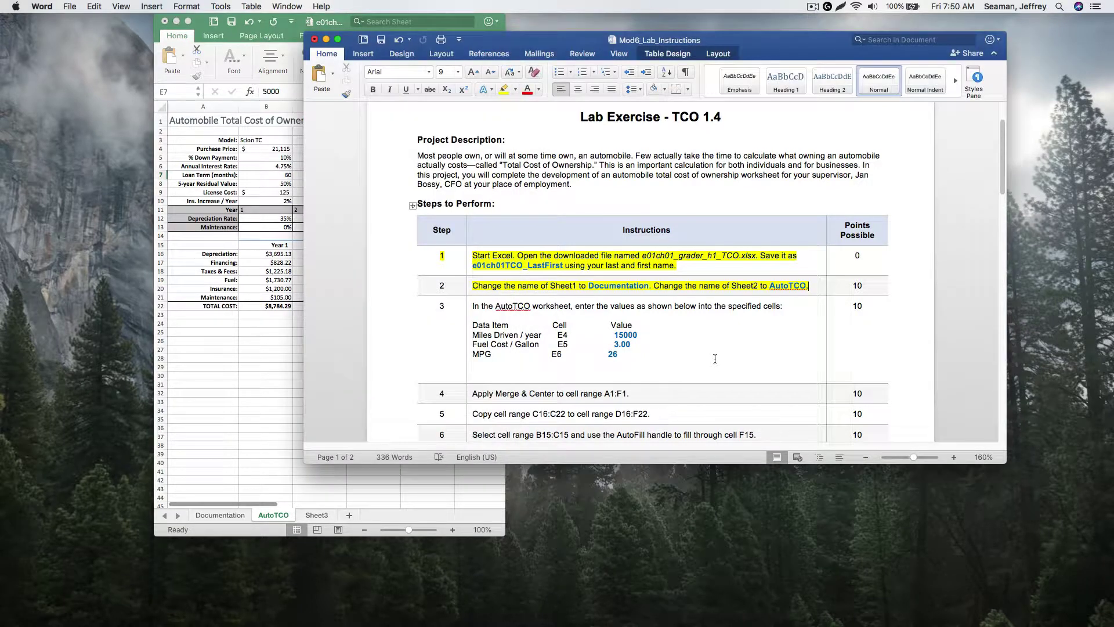
left_click_drag(627, 355, 473, 305)
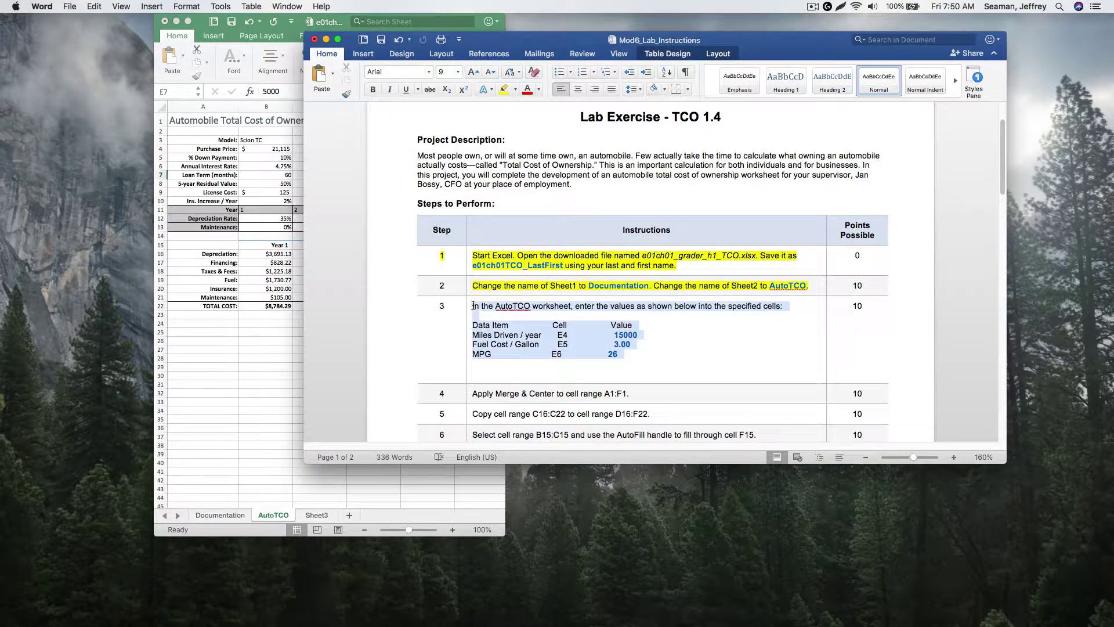
left_click(504, 89)
left_click(683, 282)
Step: Switch to Excel, widen the workbook window and select the title range A1:F1 on the AutoTCO sheet
scroll(679, 313, "down", 3)
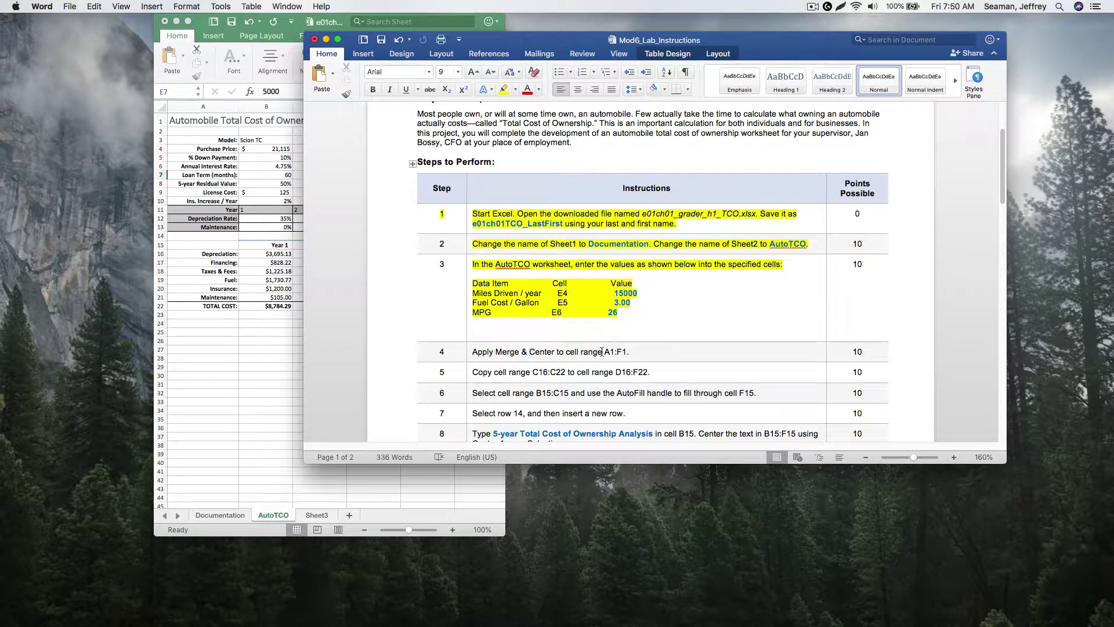
left_click(276, 342)
left_click_drag(506, 273, 793, 278)
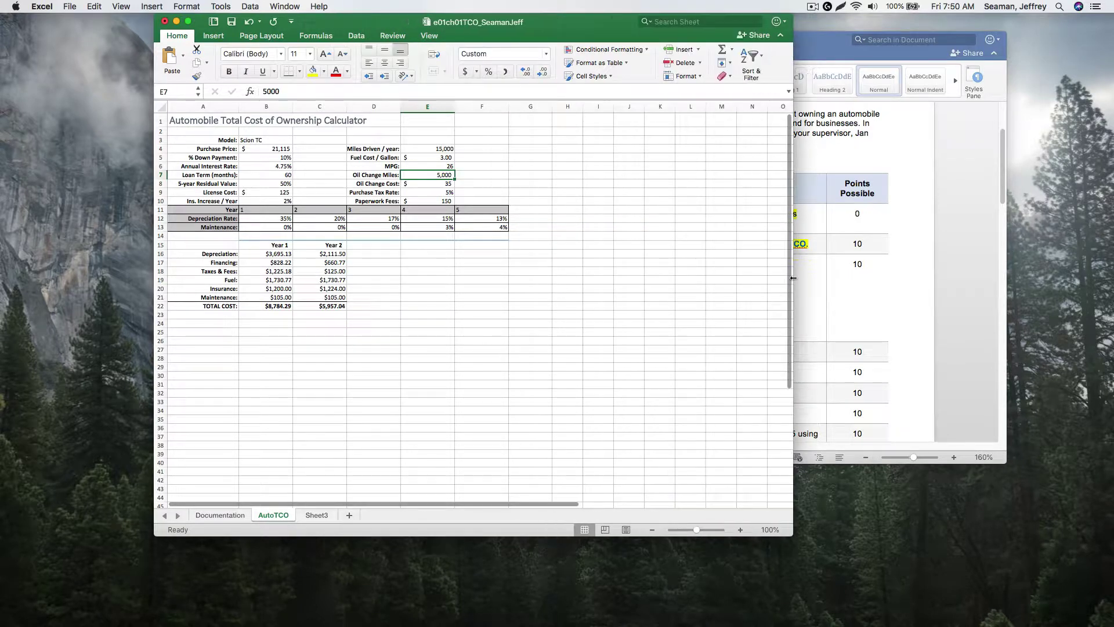
left_click(194, 120)
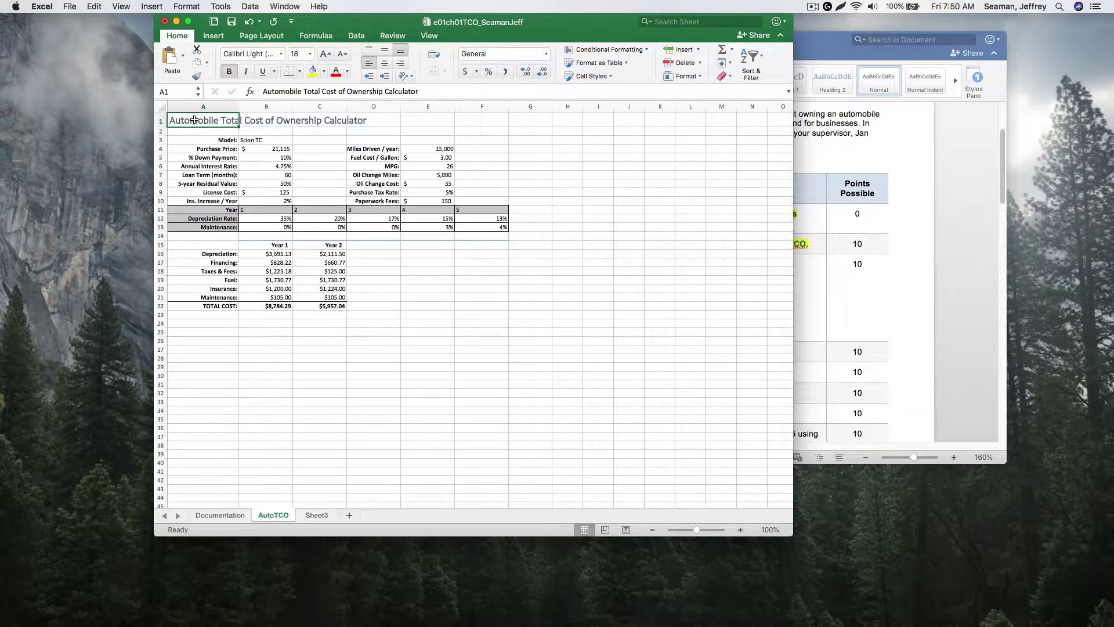
left_click_drag(195, 120, 490, 115)
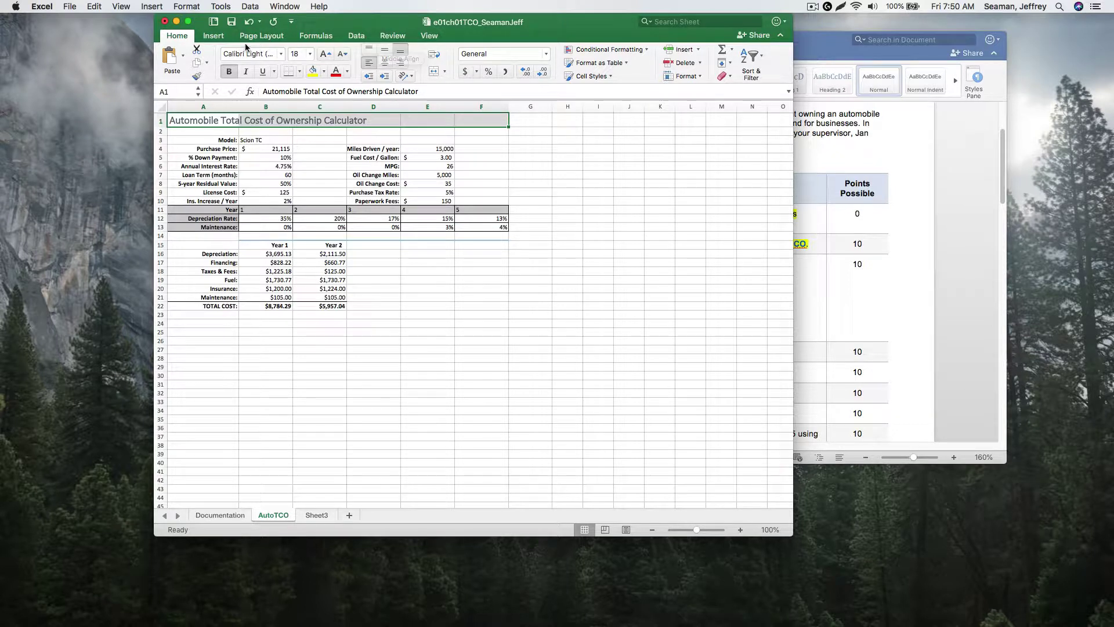
left_click(212, 37)
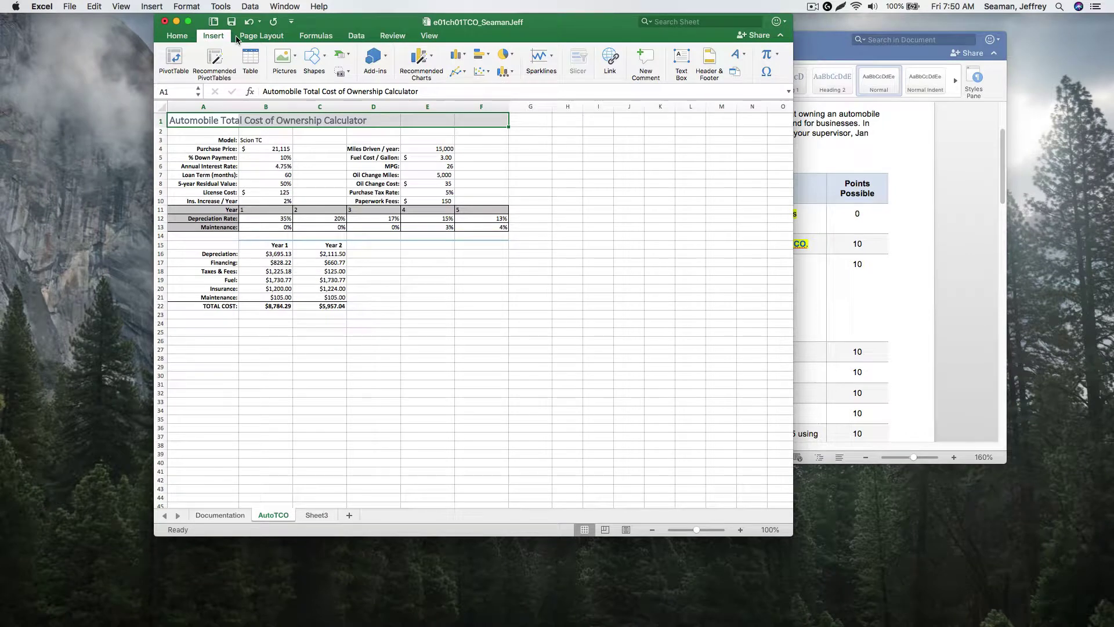
left_click(236, 36)
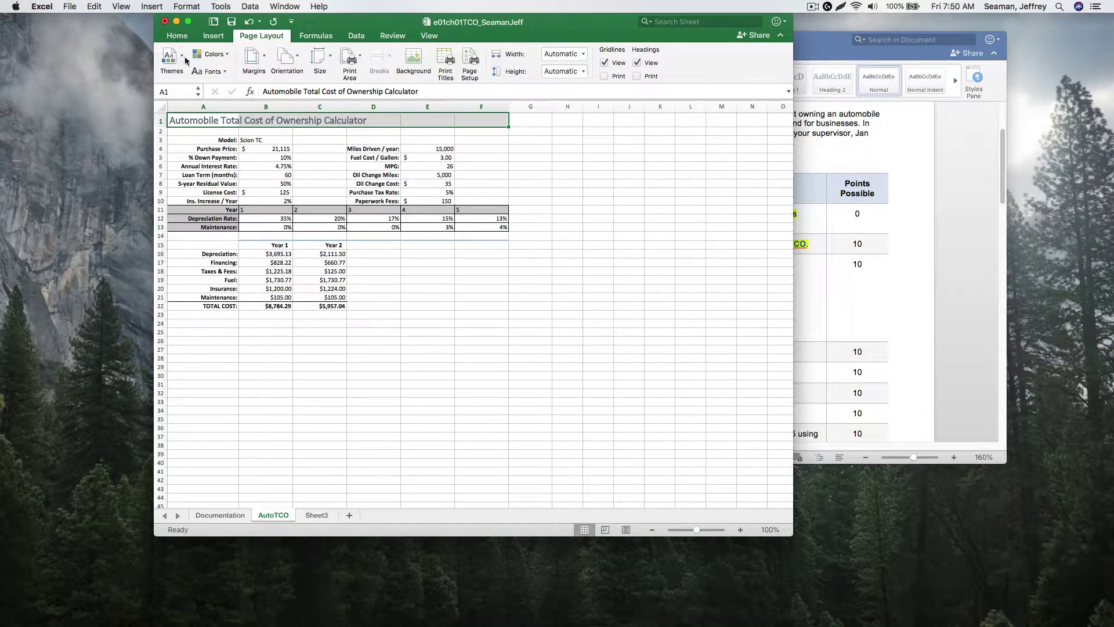
left_click(177, 36)
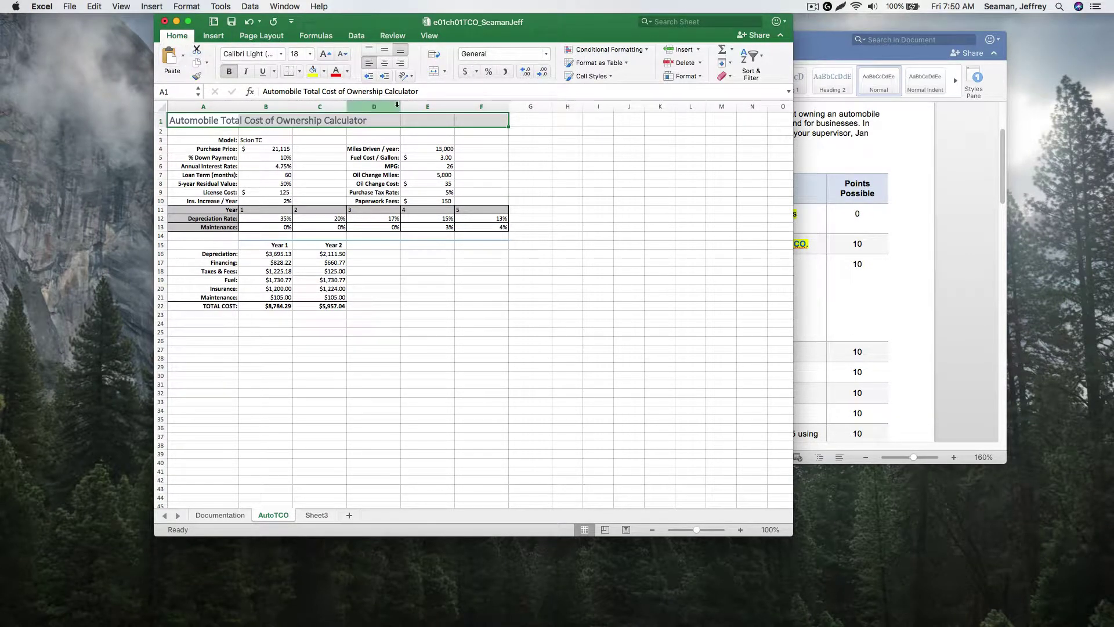
left_click(215, 36)
left_click(260, 39)
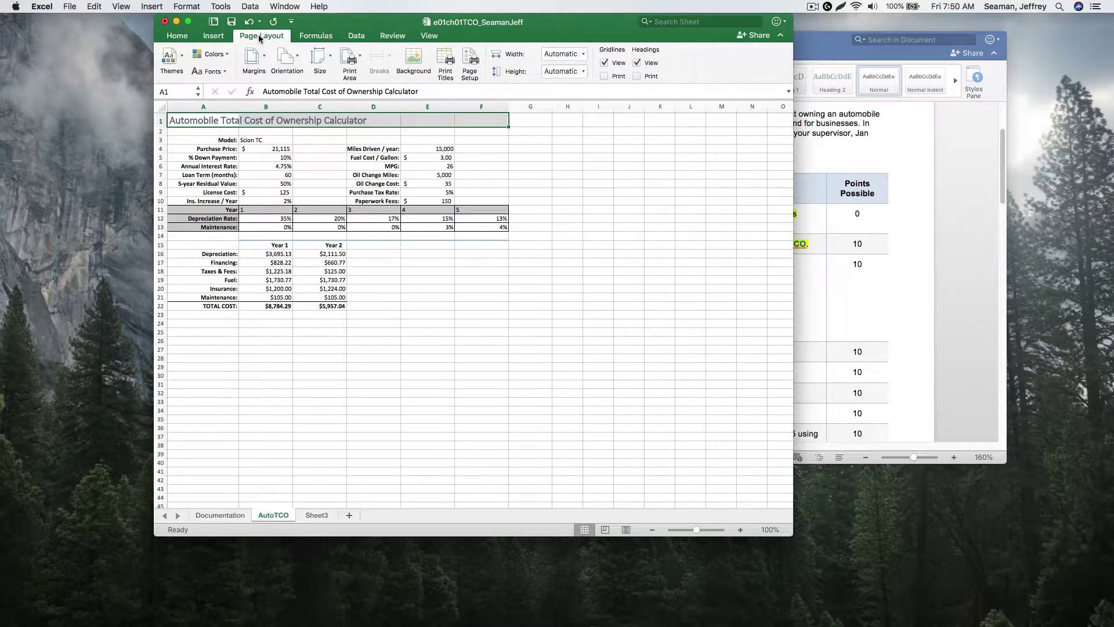
left_click(310, 37)
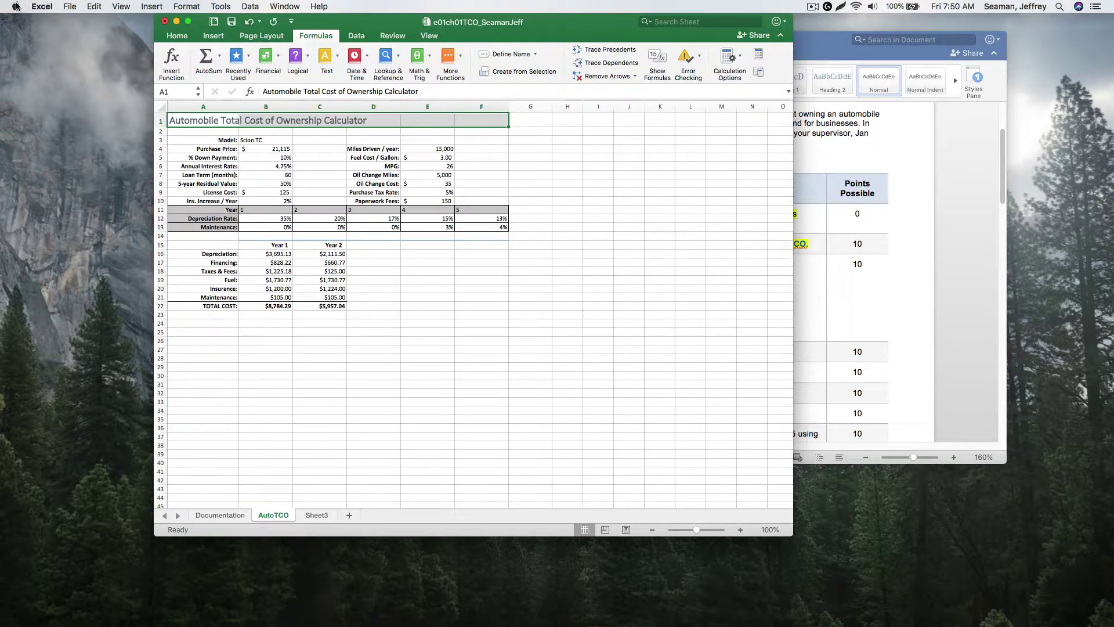
Step: Check which version of Excel is installed and close the version information
left_click(16, 6)
left_click(58, 16)
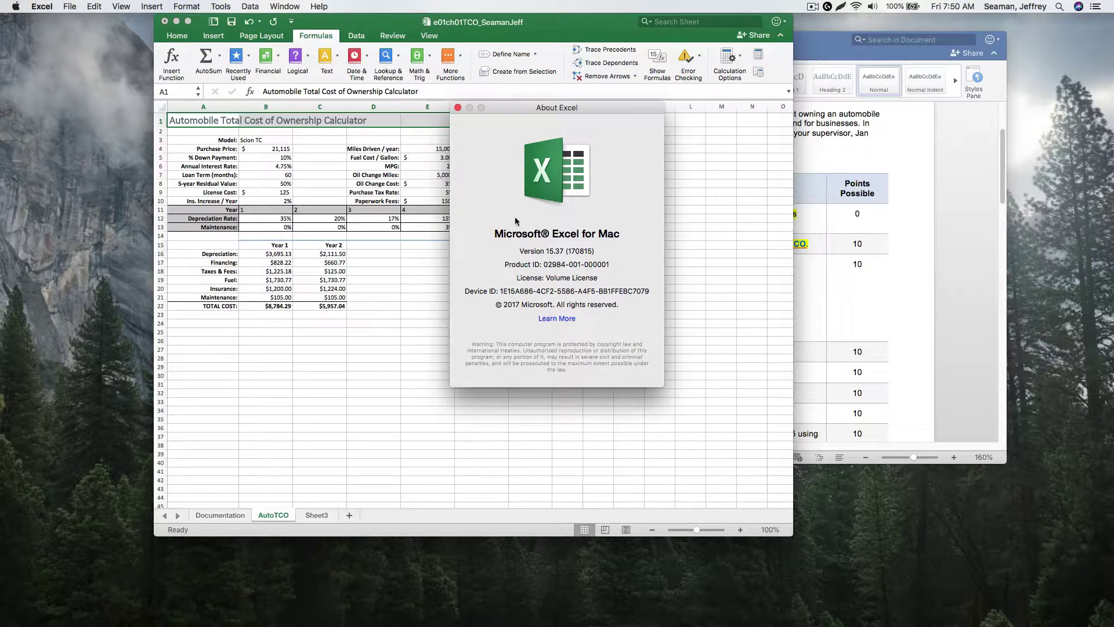
left_click(458, 109)
Step: Apply Merge & Center to the title range A1:F1 on the AutoTCO sheet
left_click(356, 36)
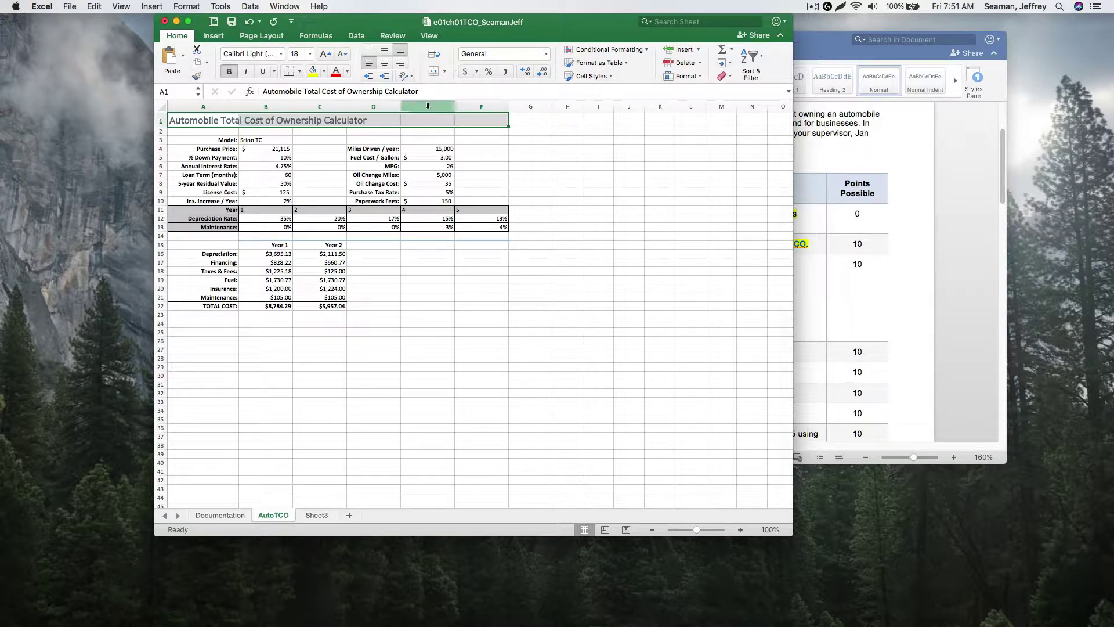
left_click(444, 71)
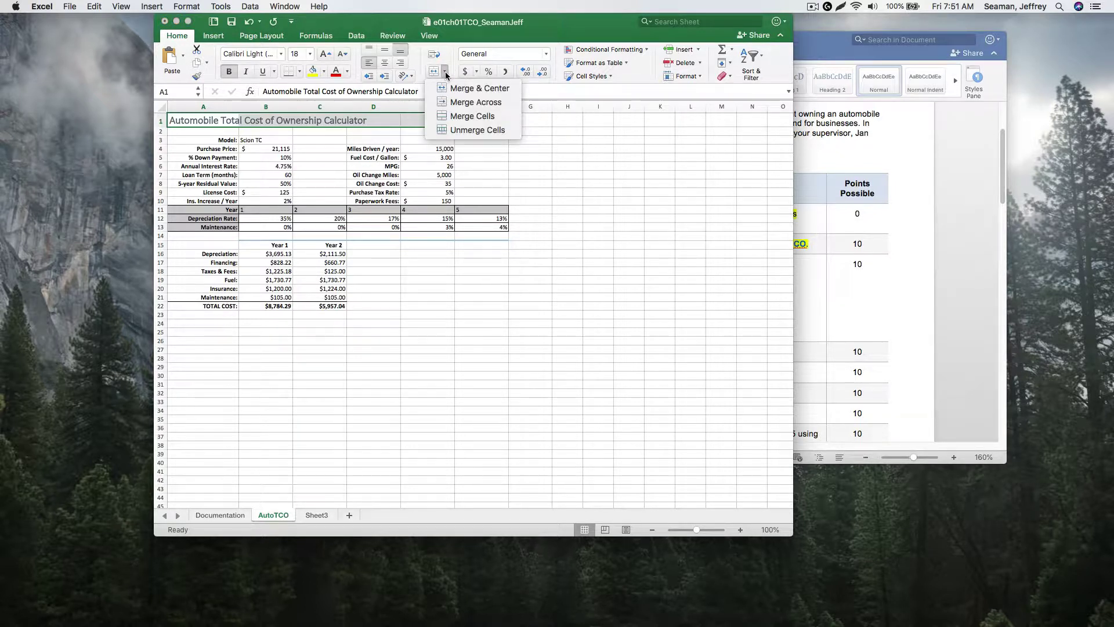
left_click(491, 89)
left_click(616, 305)
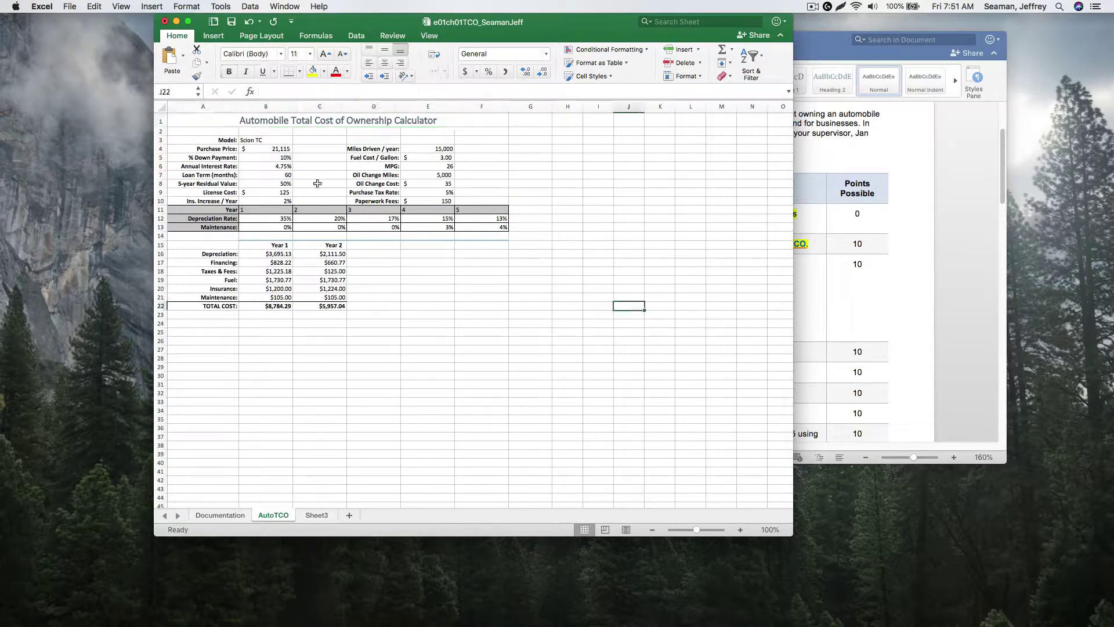
Step: Switch to Word and highlight the step 4 instruction text in yellow
left_click(887, 323)
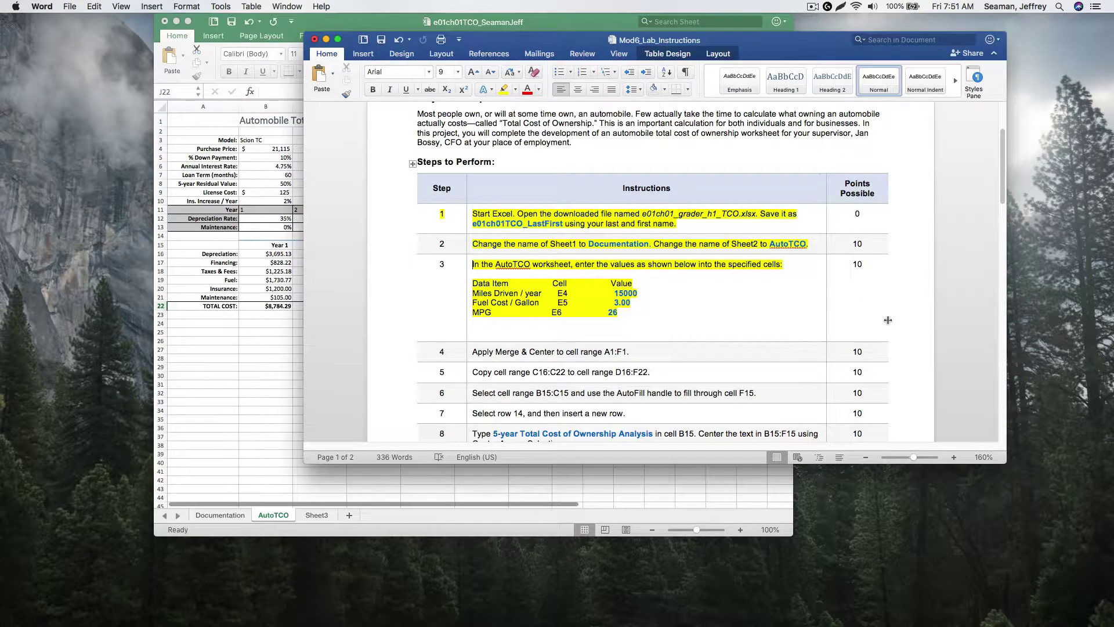
double_click(544, 353)
triple_click(544, 353)
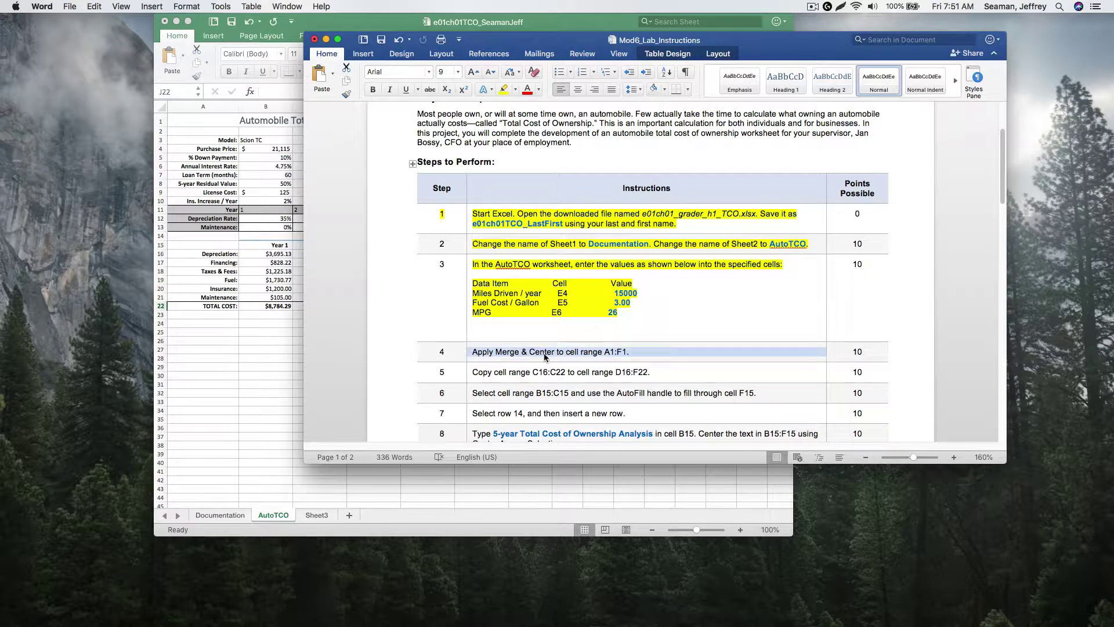
left_click(503, 89)
Step: Select the range reference C16:C22 in step 5 of the Word instructions, then switch to Excel and zoom the worksheet to 120%
scroll(610, 357, "down", 2)
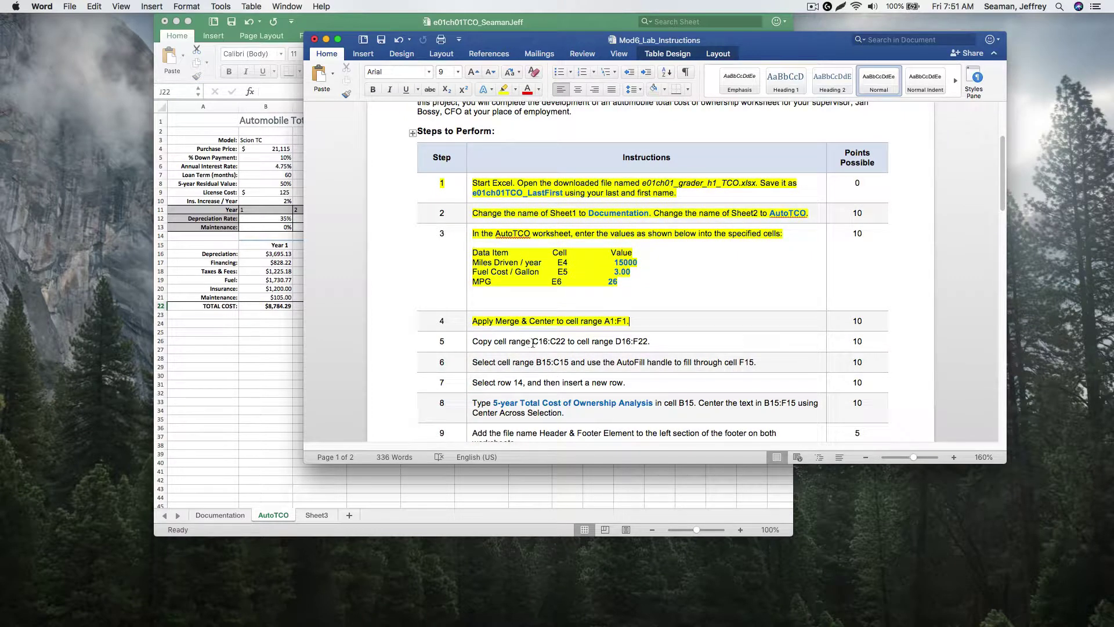
left_click_drag(535, 343, 560, 344)
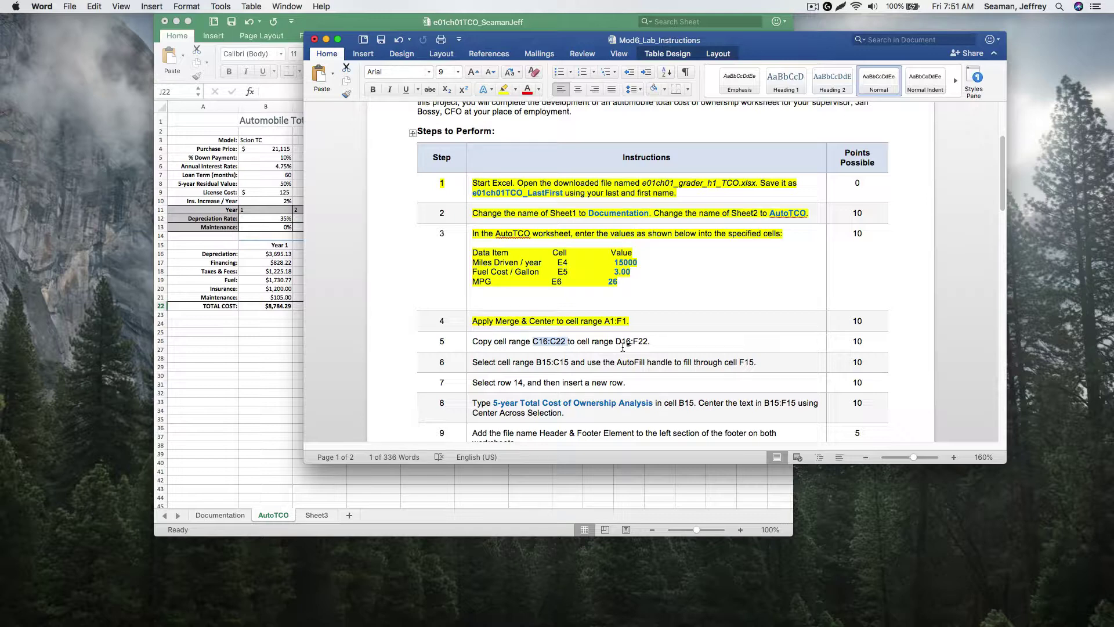
left_click(234, 338)
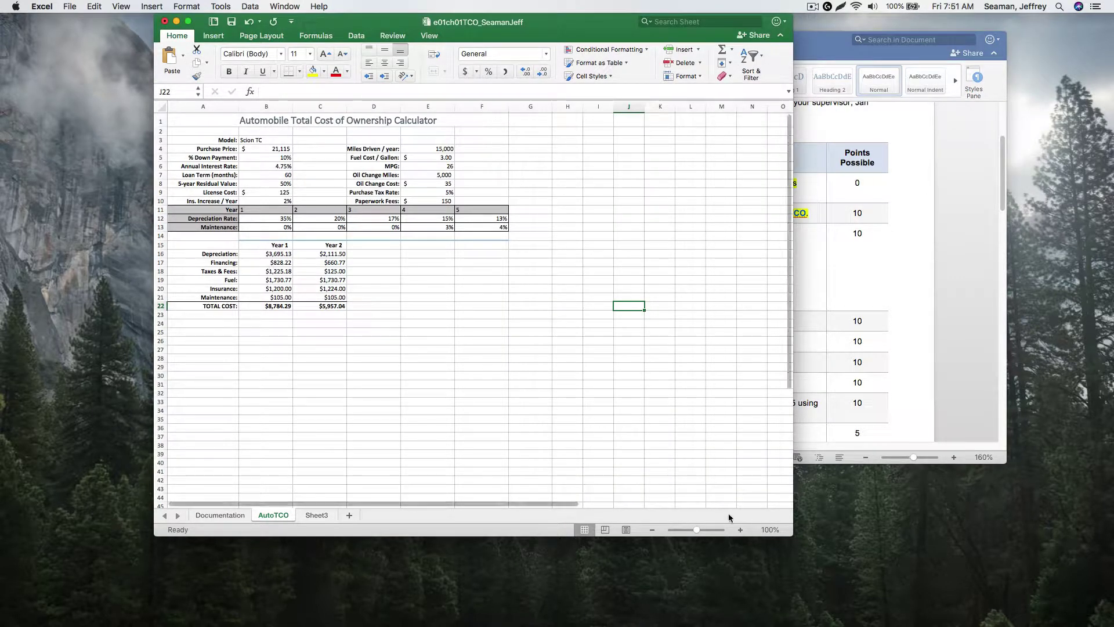
left_click(741, 529)
left_click(740, 529)
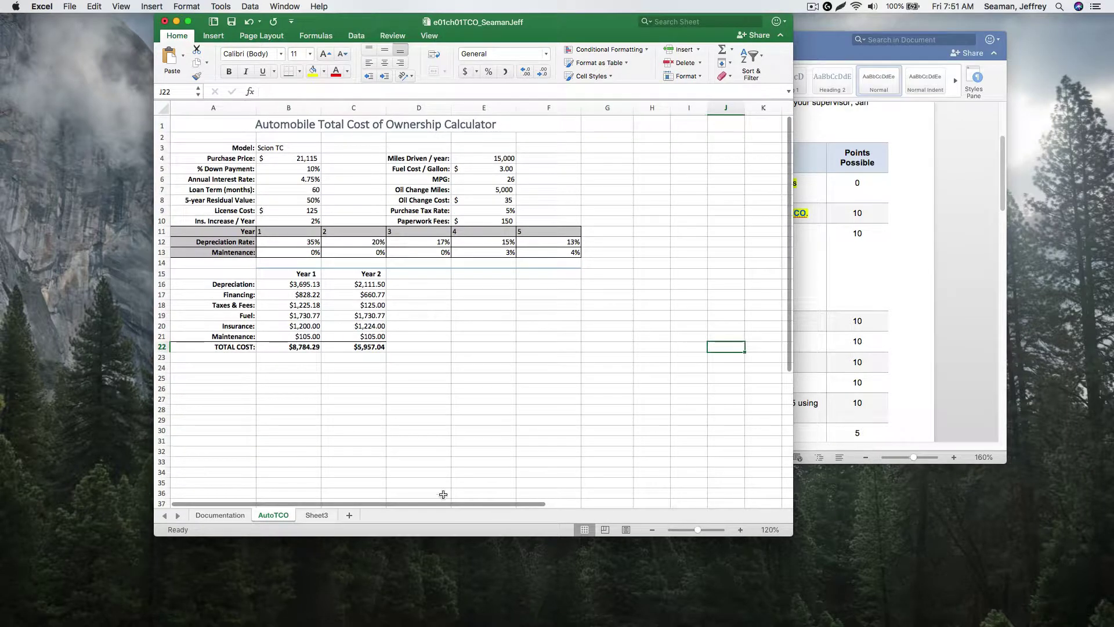
left_click(304, 283)
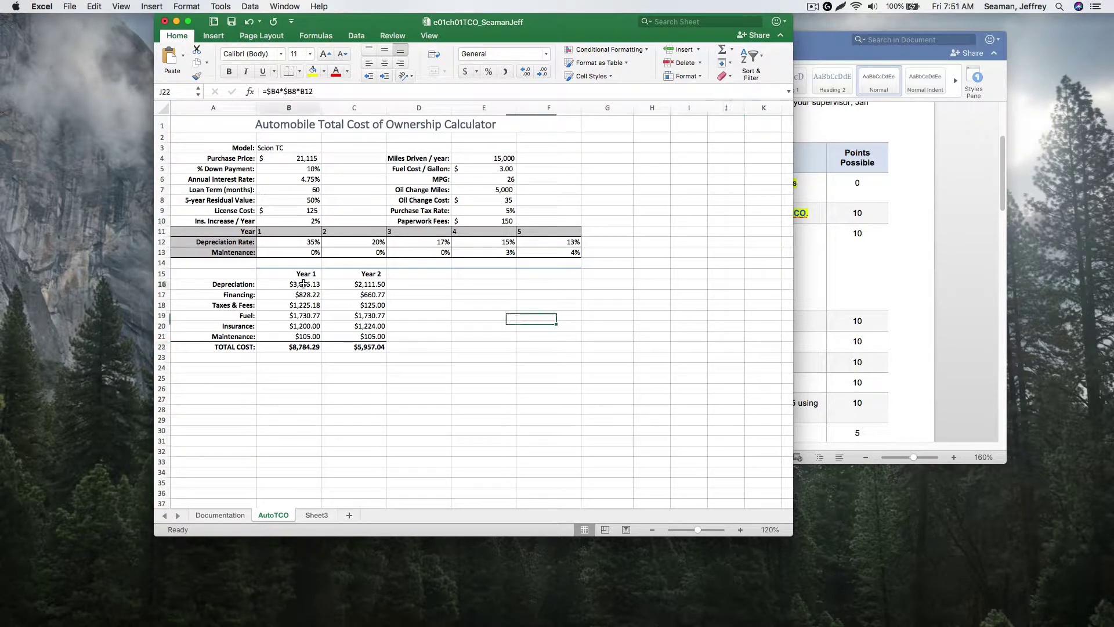
left_click_drag(304, 283, 310, 345)
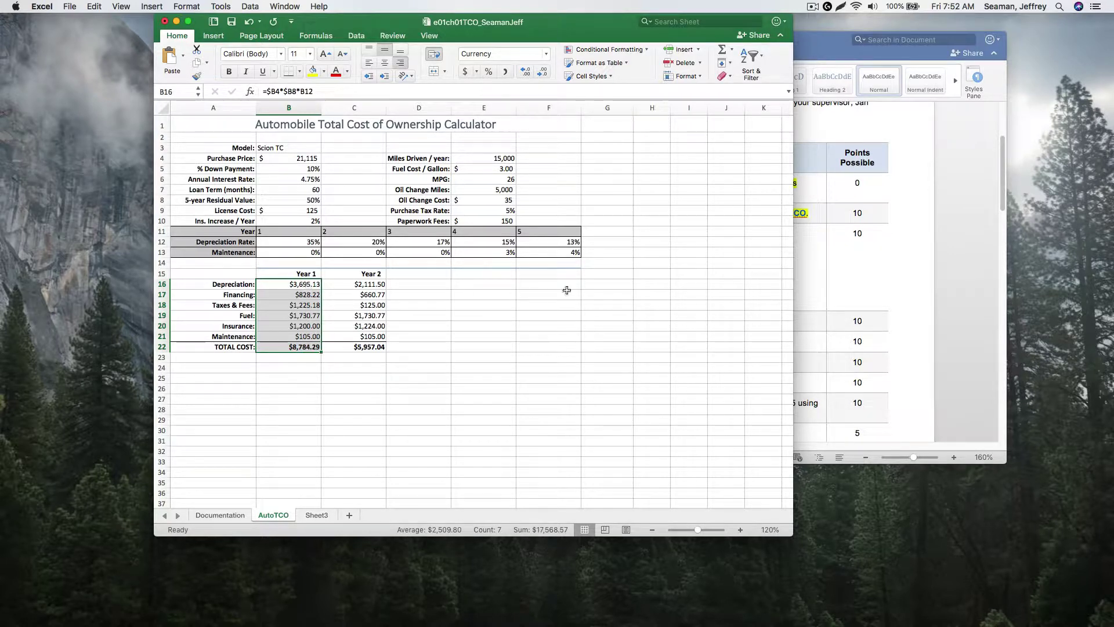
left_click(806, 266)
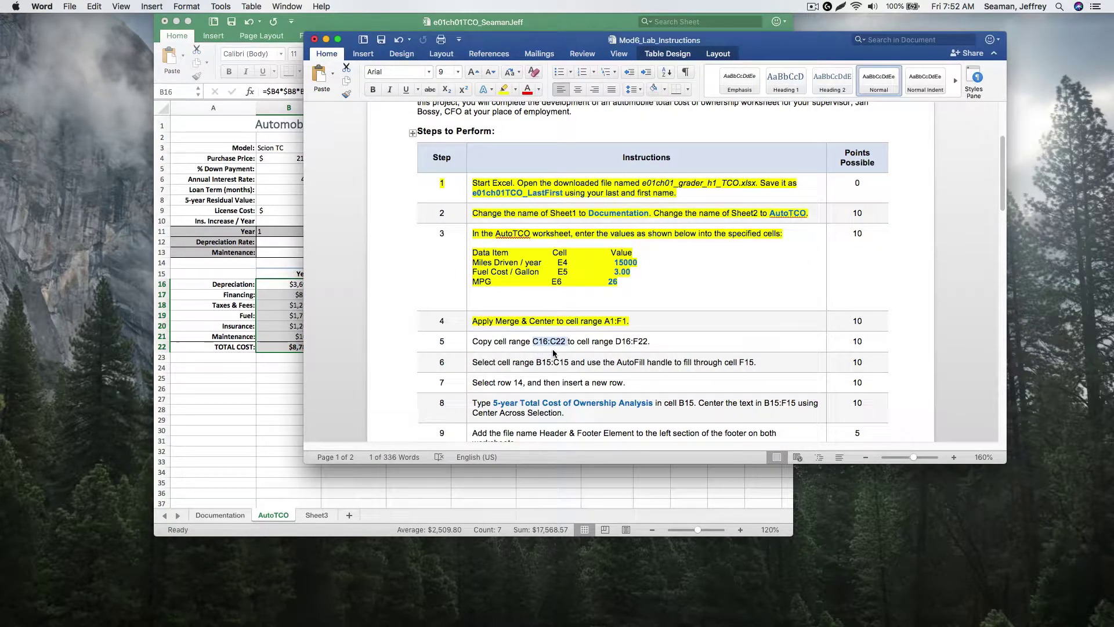
left_click(272, 374)
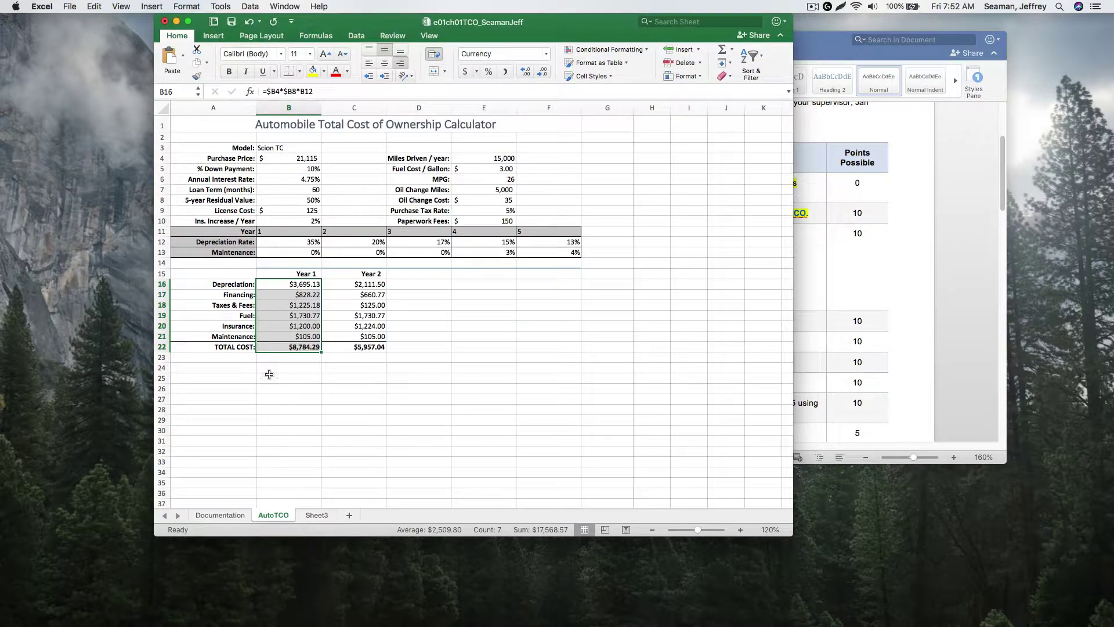
Step: Copy the Year 1 and Year 2 cost figures in range B16:C22 on the AutoTCO sheet
left_click(274, 284)
left_click_drag(272, 283, 372, 347)
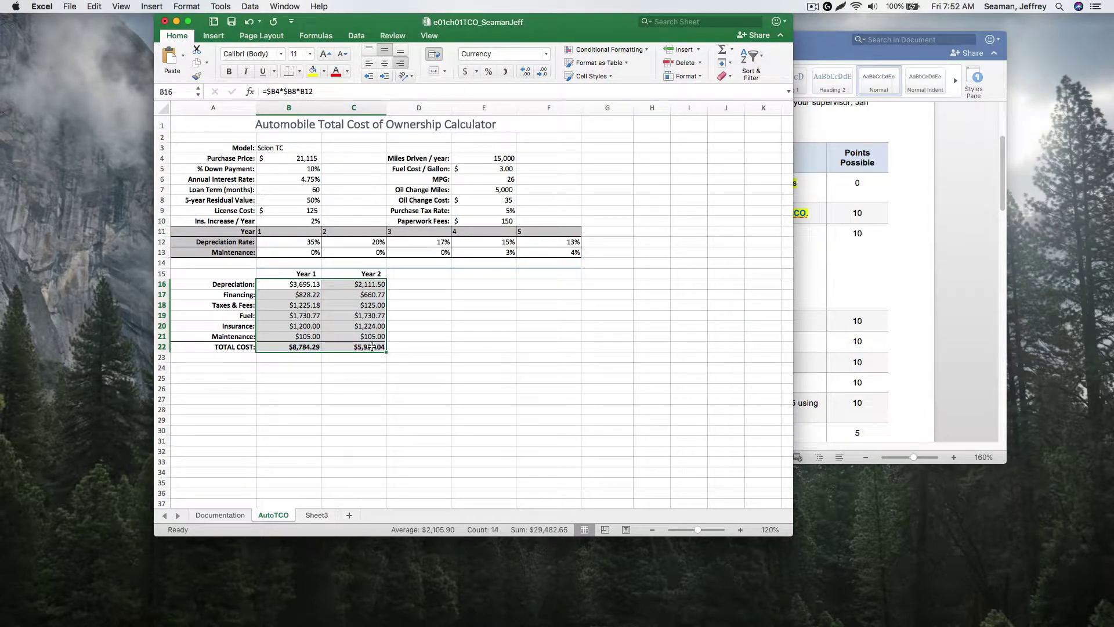
right_click(357, 317)
left_click(384, 343)
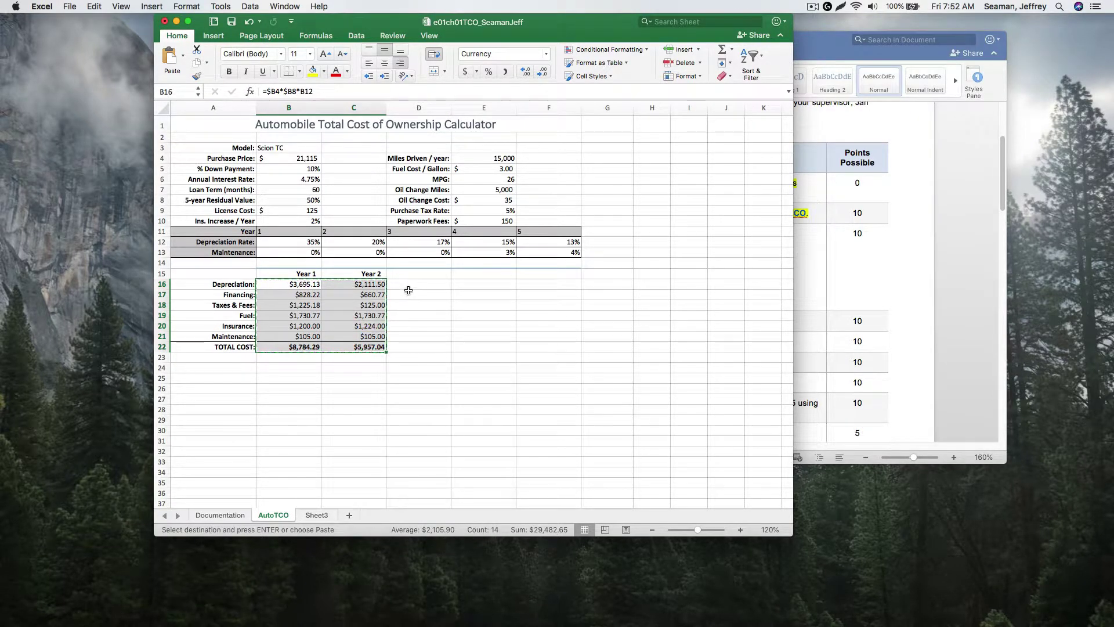
Step: Try pasting the copied figures into D16:E22, recheck step 5 of the Word instructions, and undo the paste
left_click_drag(434, 284, 498, 349)
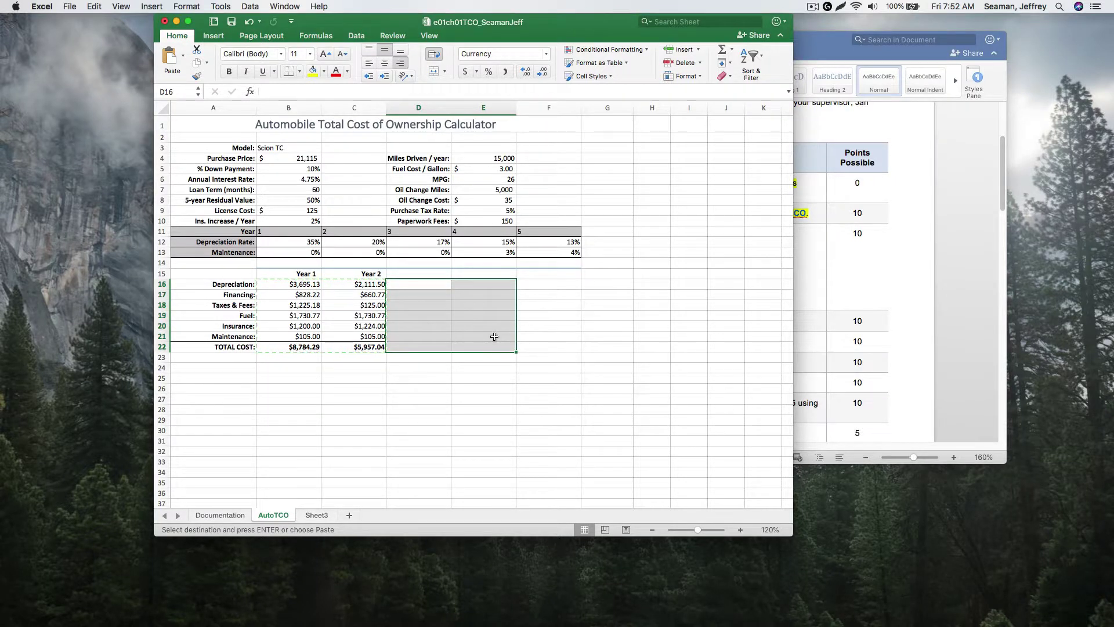
right_click(494, 336)
left_click(510, 361)
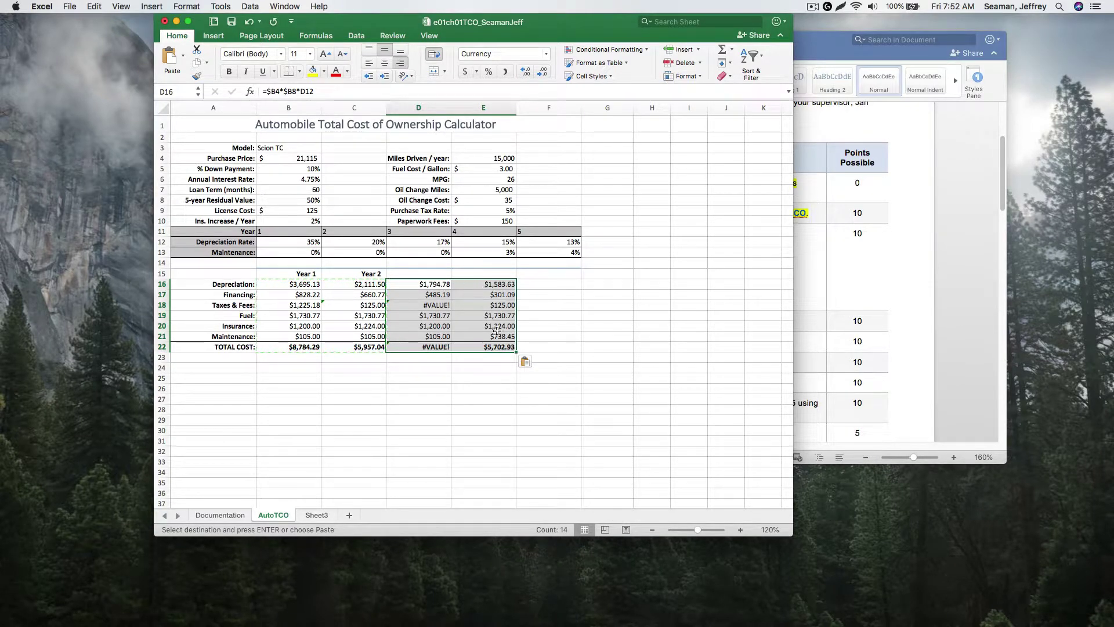
scroll(529, 375, "down", 2)
scroll(529, 376, "up", 2)
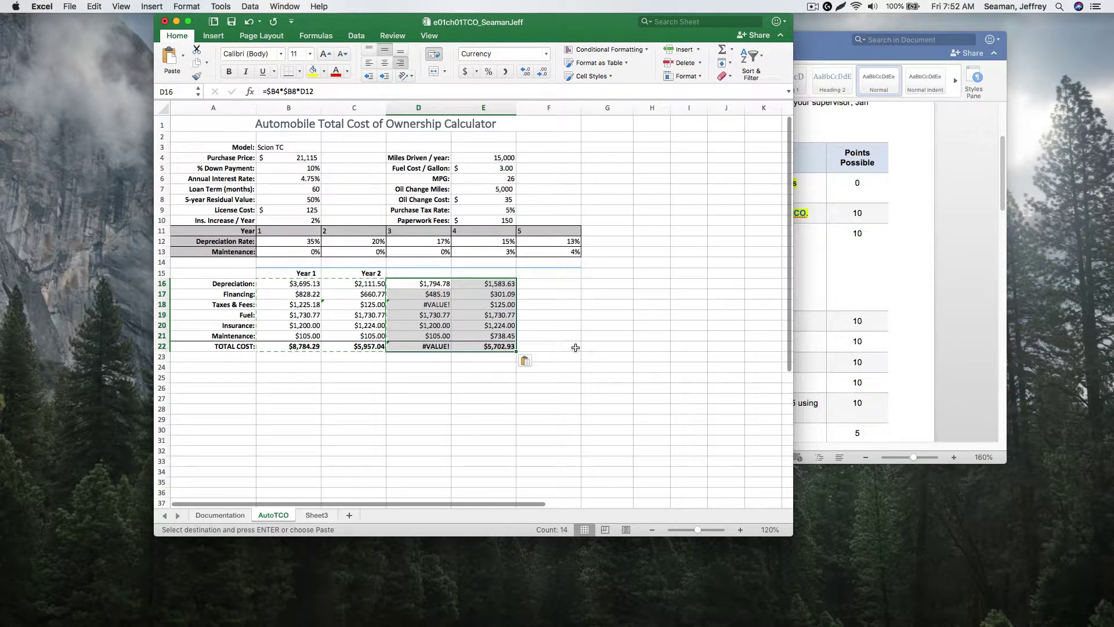
left_click(575, 347)
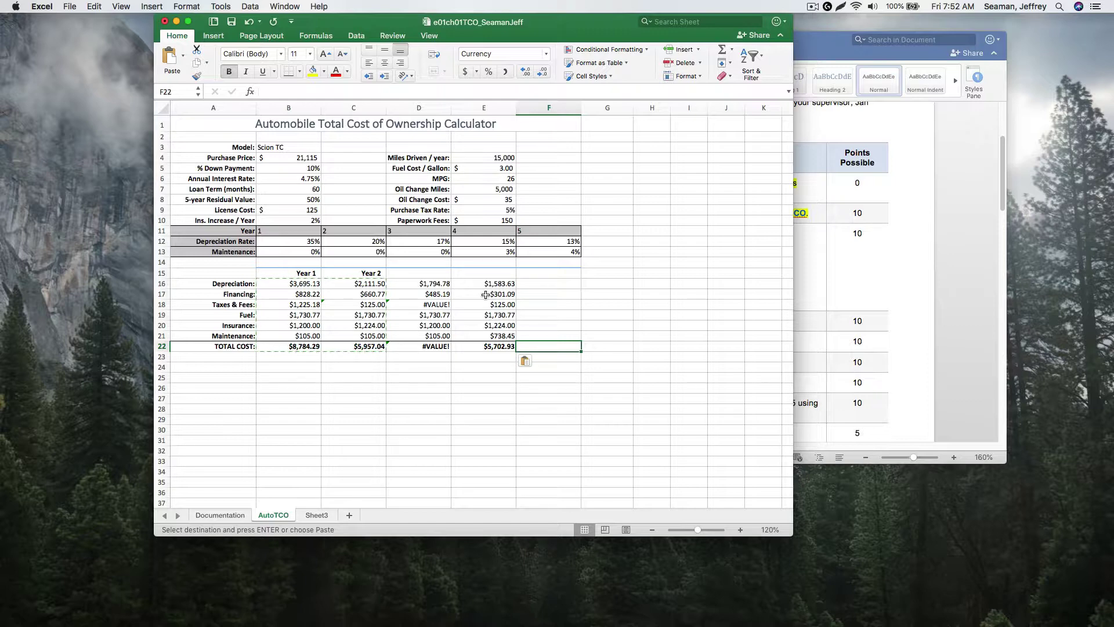
left_click(811, 332)
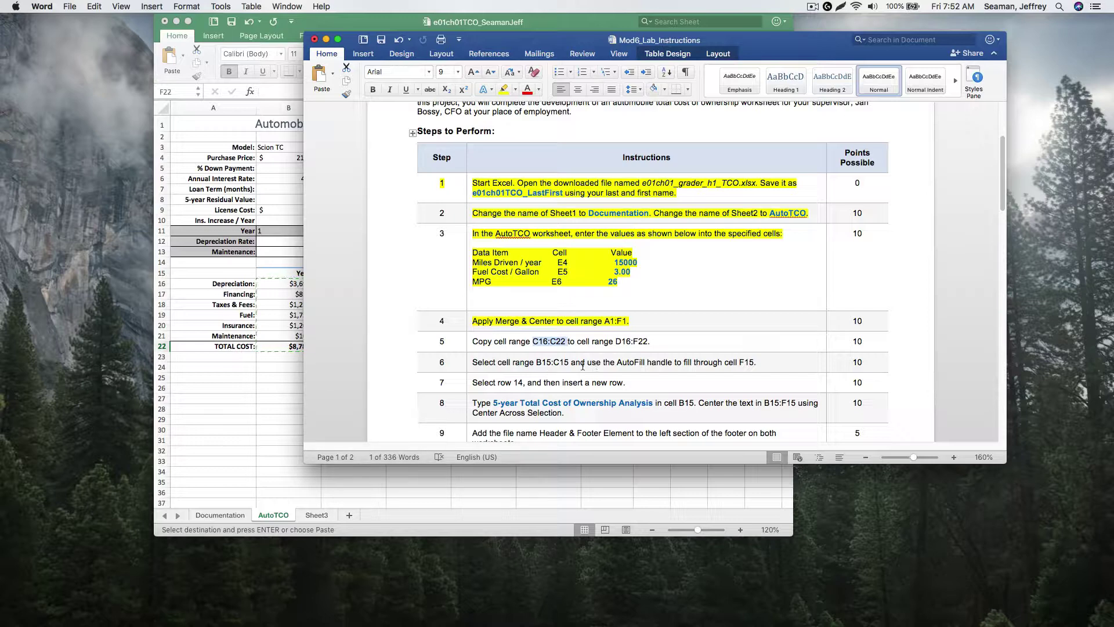
left_click(299, 370)
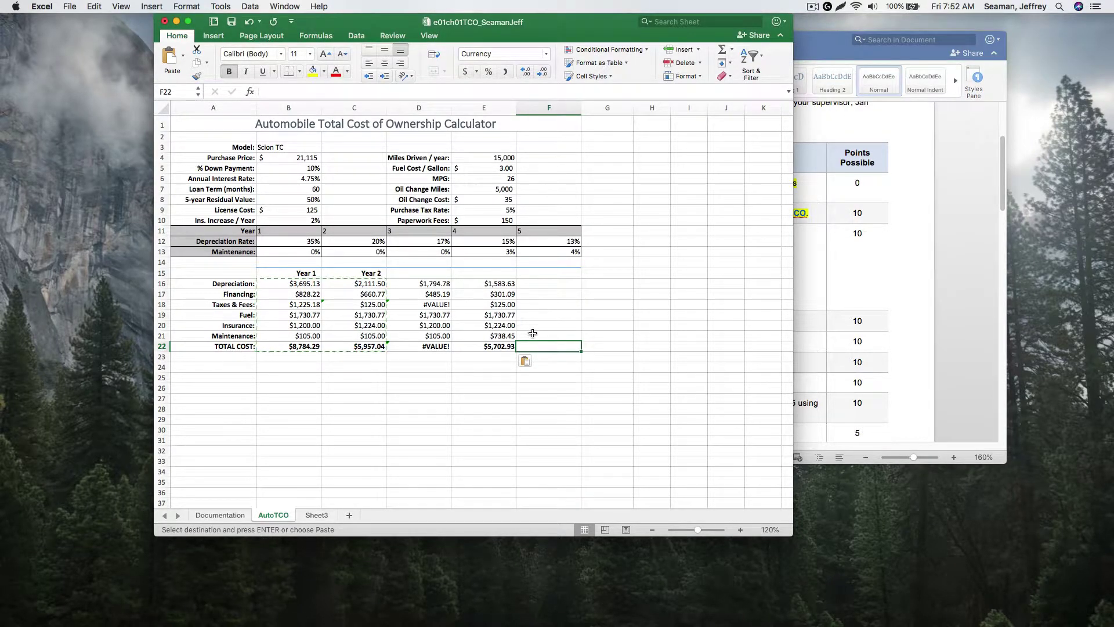
key("super+z")
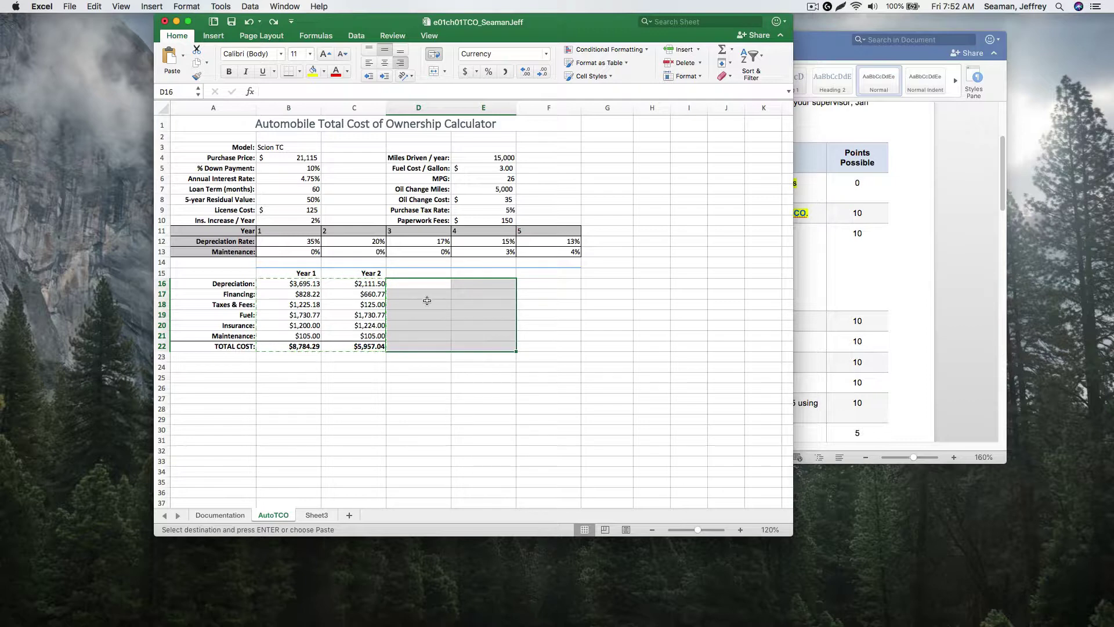
Step: Paste the copied cost figures into the block starting at D16 and extend them through F22 with AutoFill
left_click_drag(418, 284, 540, 346)
right_click(541, 345)
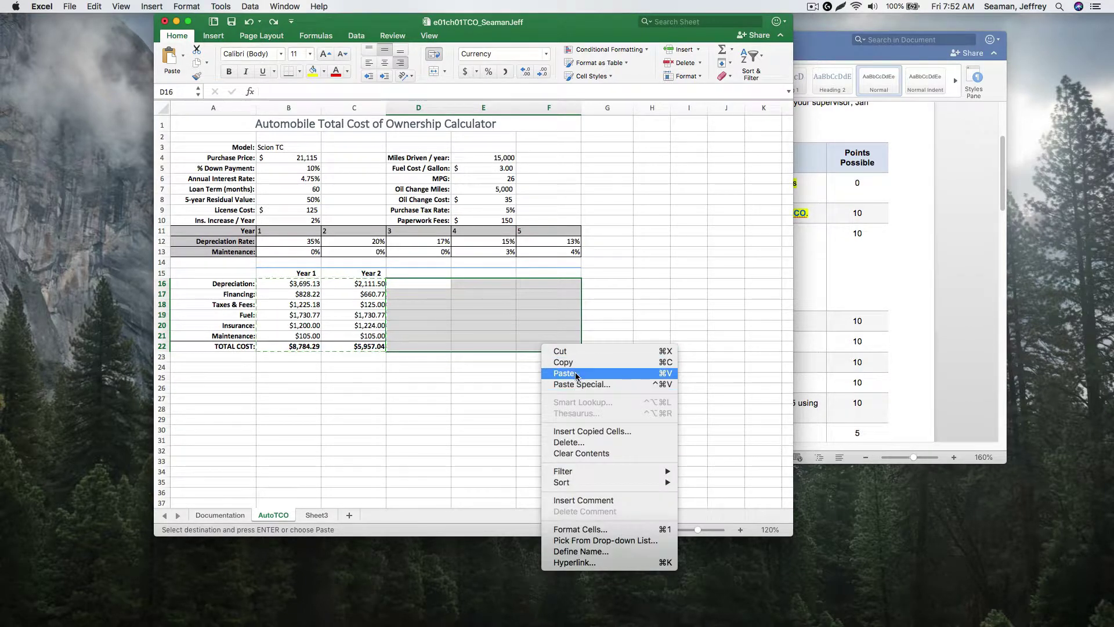
left_click(576, 375)
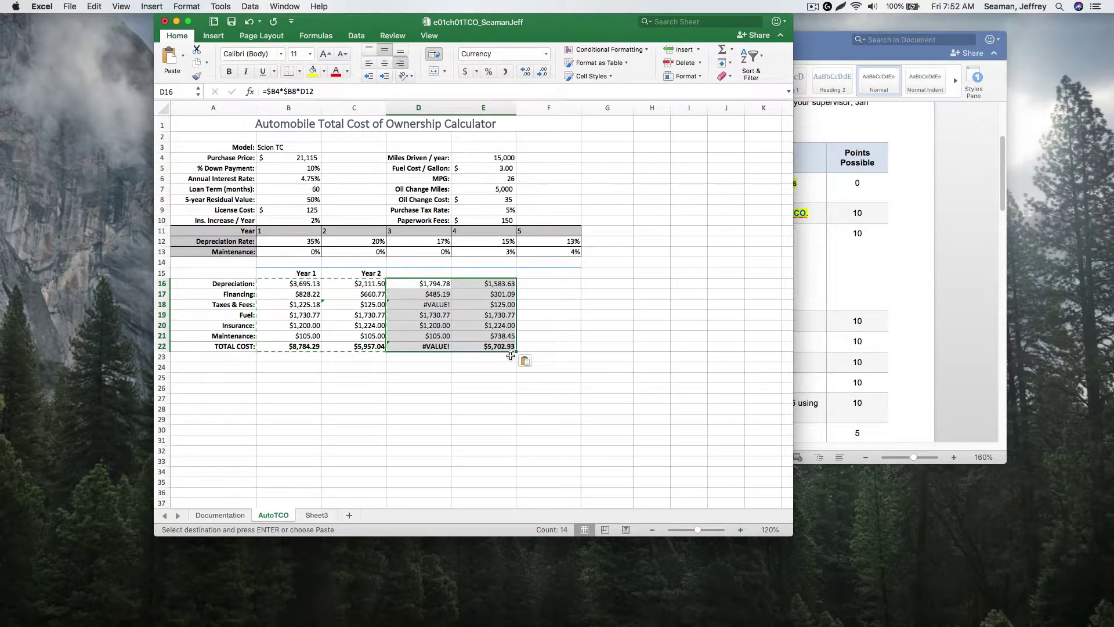
left_click_drag(516, 352, 581, 348)
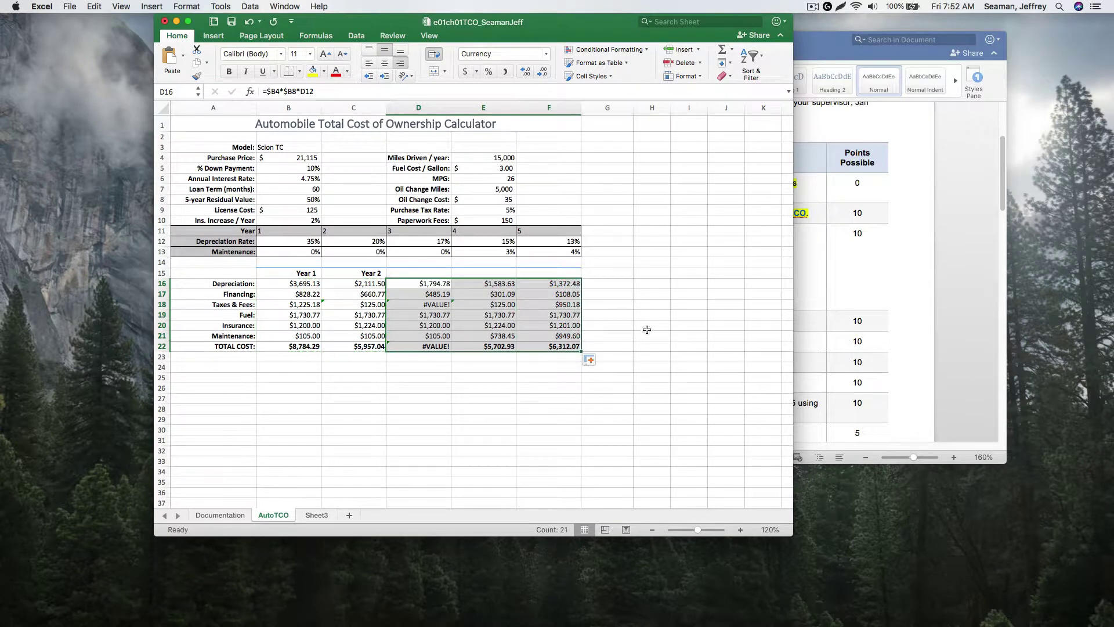
left_click(646, 330)
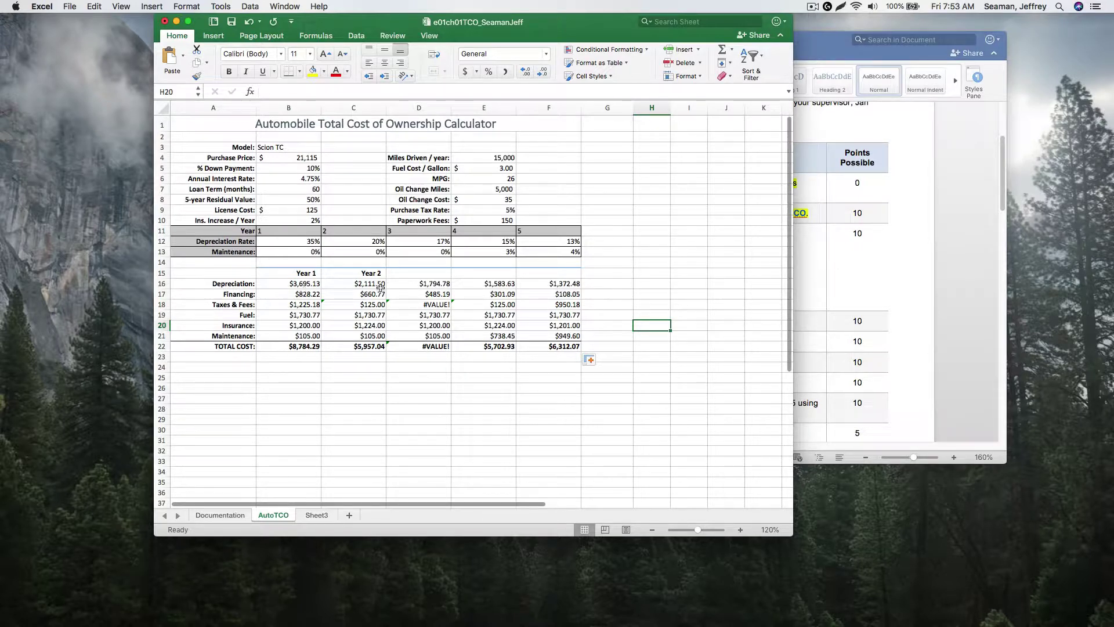
Step: Switch to Word and highlight the step 5 instruction text in yellow
left_click(817, 267)
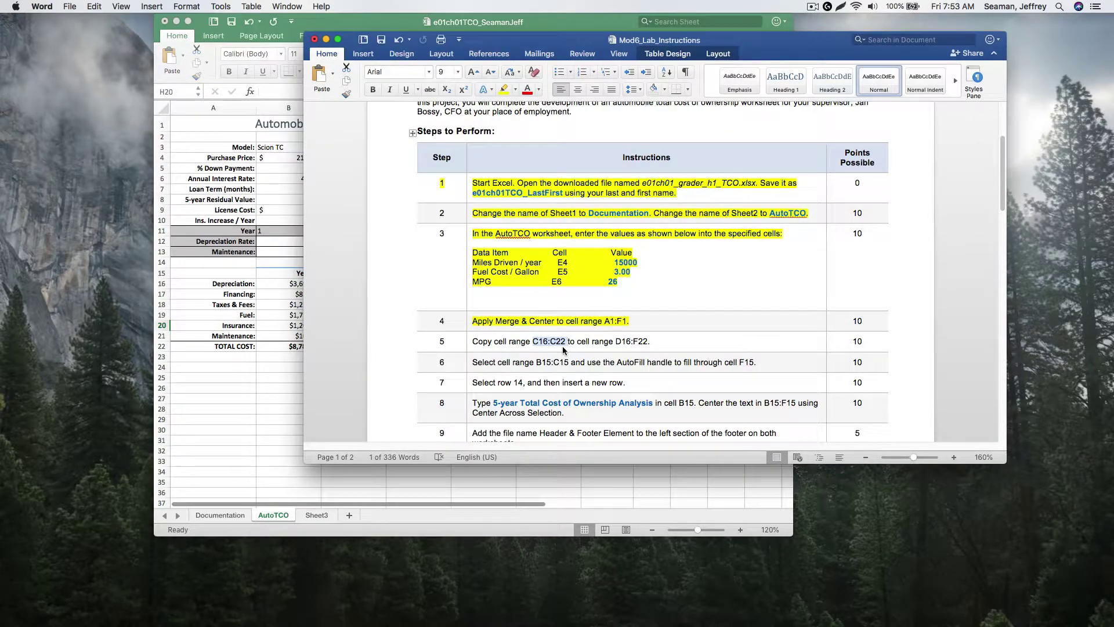
triple_click(509, 342)
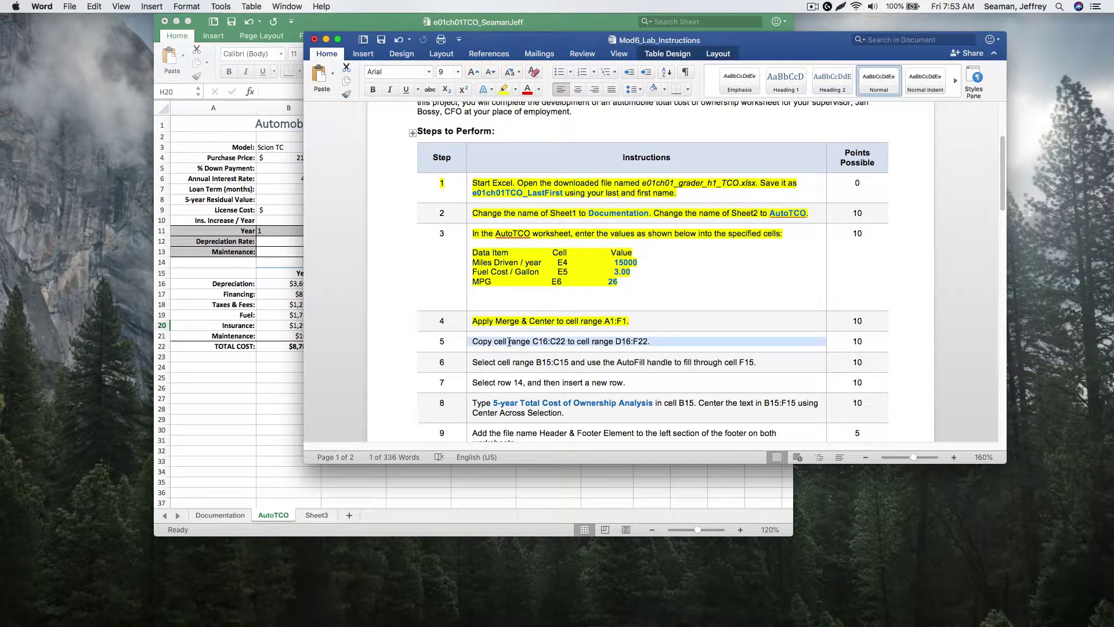
left_click(503, 89)
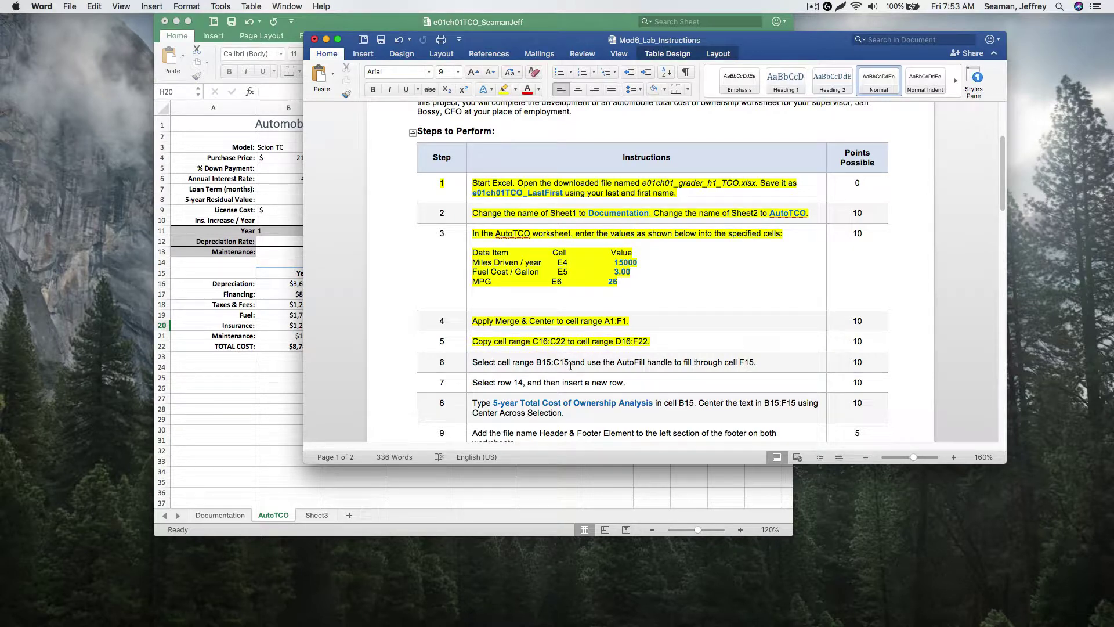
Step: Switch to Excel and enter the headings Year 3, Year 4 and Year 5 manually in cells D15:F15
left_click(241, 415)
left_click(295, 273)
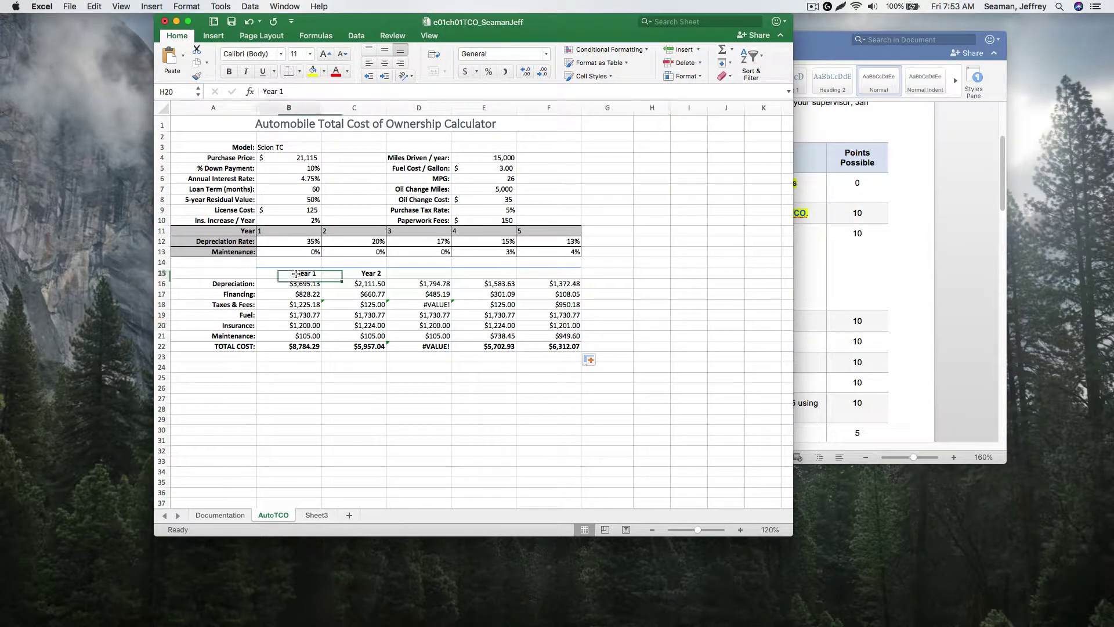
left_click(803, 297)
left_click(274, 360)
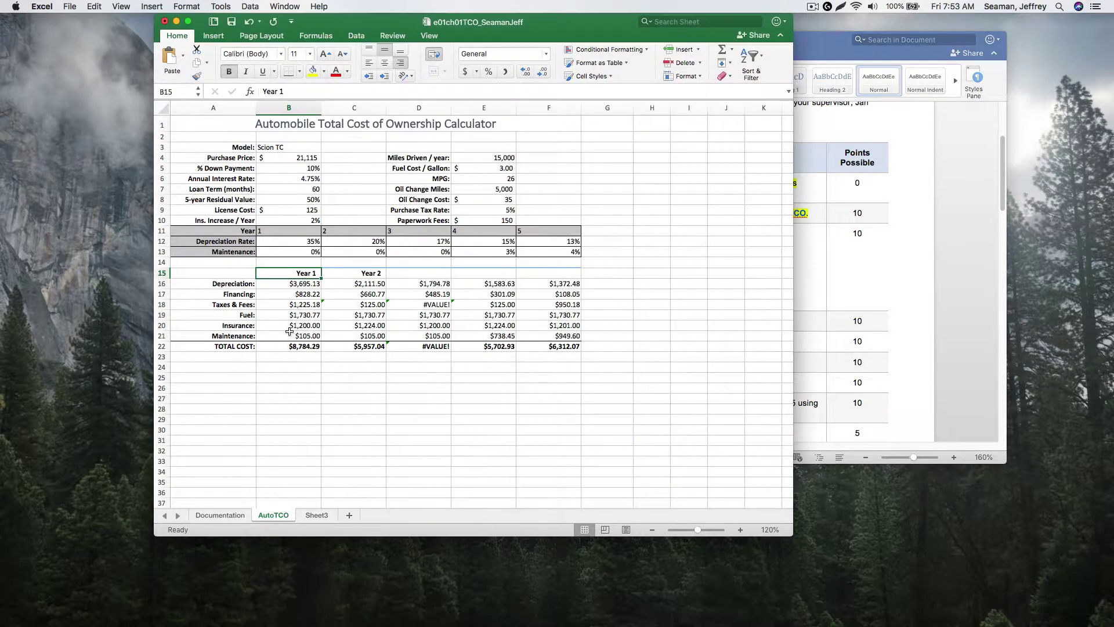
left_click(343, 277)
left_click(424, 274)
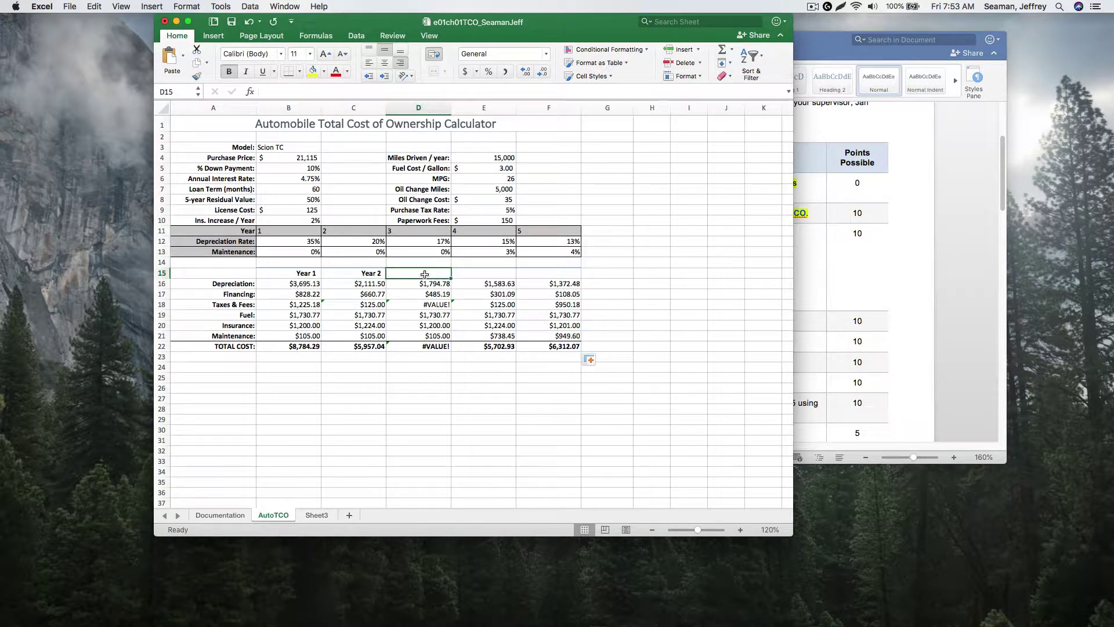
type("Yea")
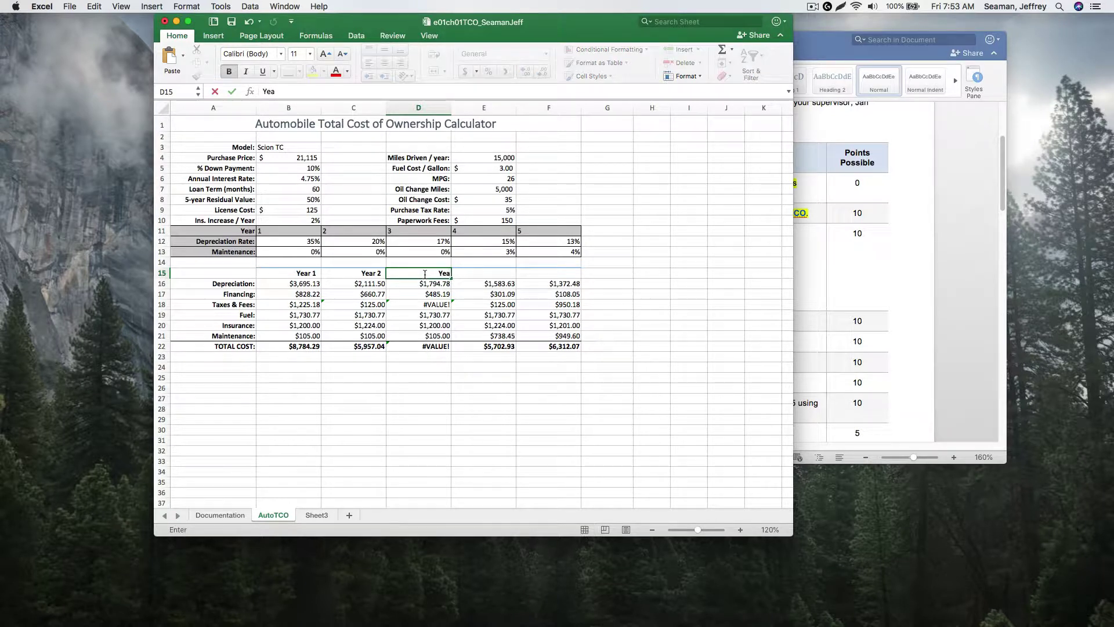
type("r 3")
key("Tab")
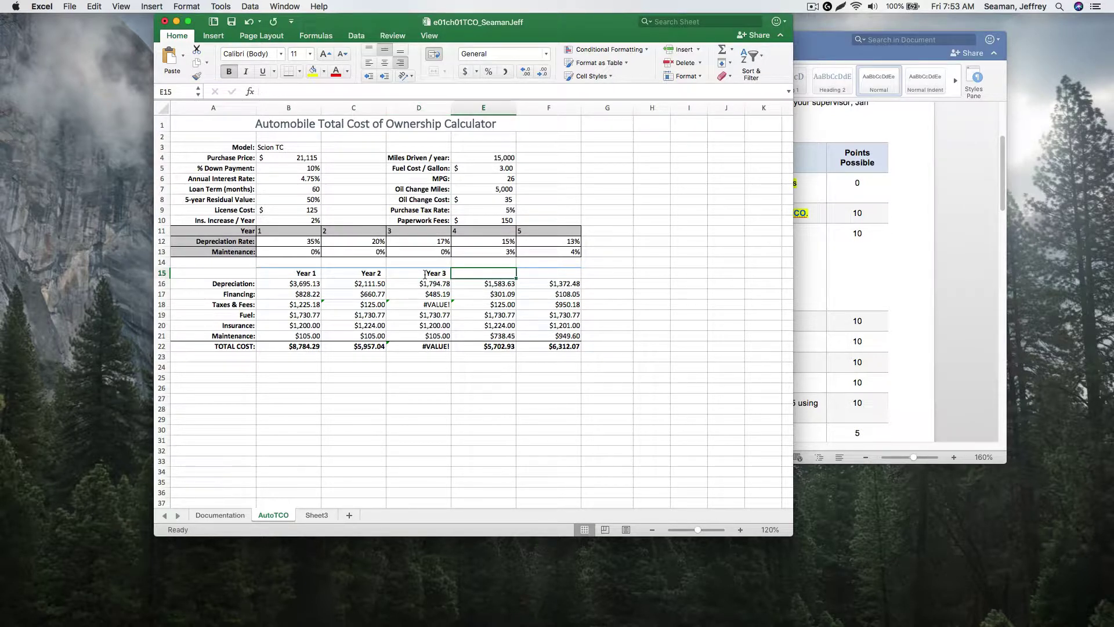
type("Year 4")
key("Tab")
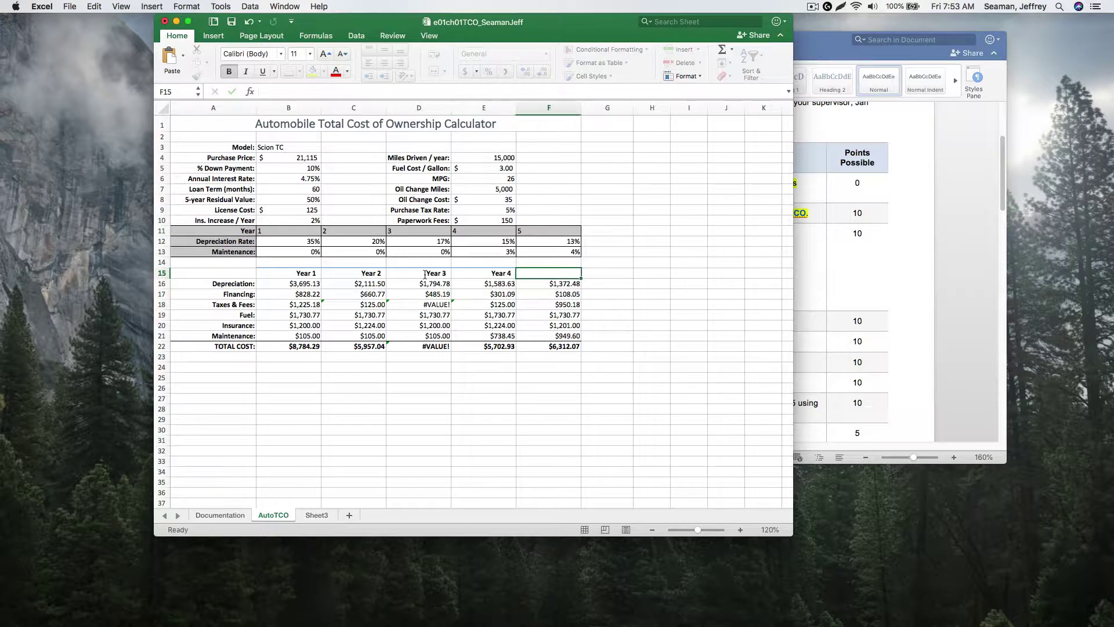
type("Year 6")
Step: Clear the manually entered year headings from cells D15:F15
left_click(426, 274)
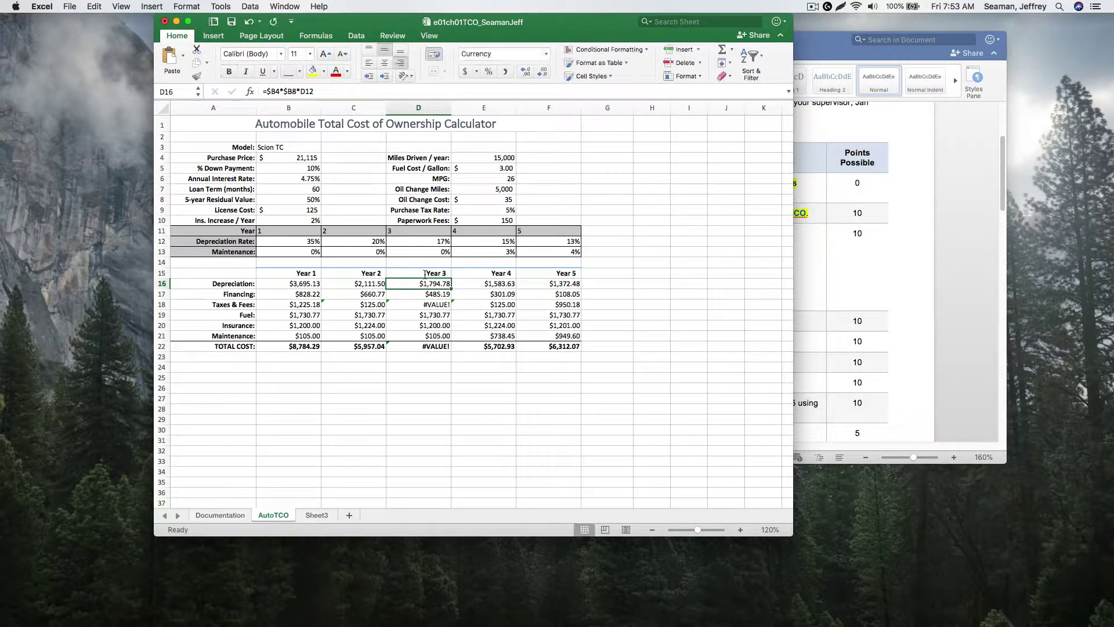
key("Delete")
key("Right")
key("Right")
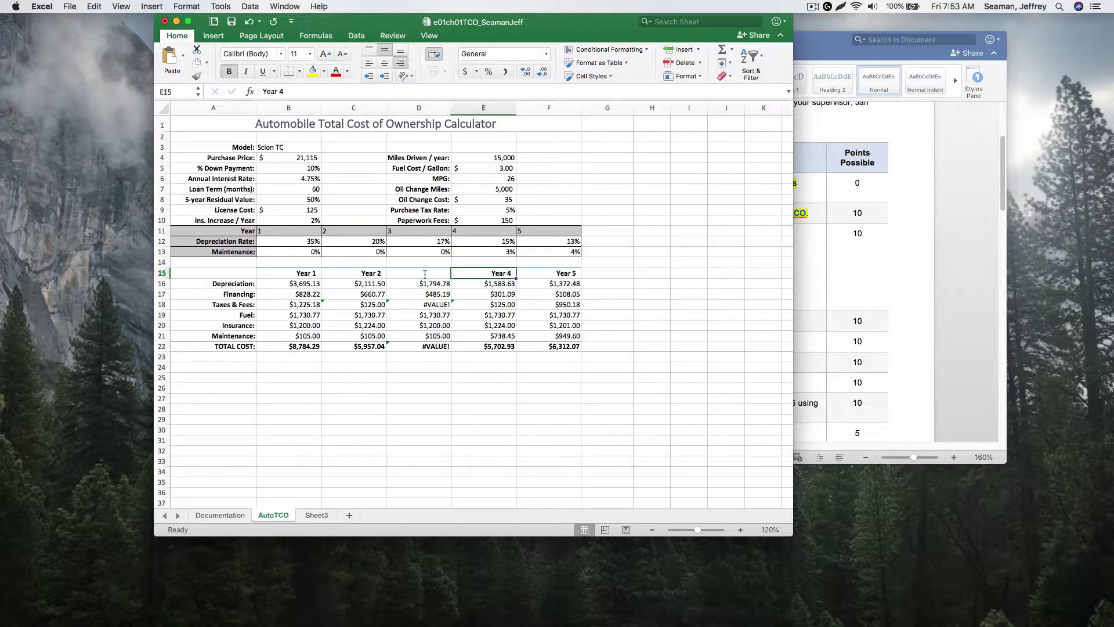
left_click(416, 387)
Step: Select the Year 1 and Year 2 headings in B15:C15 and AutoFill the series through cell F15
left_click_drag(299, 271, 366, 274)
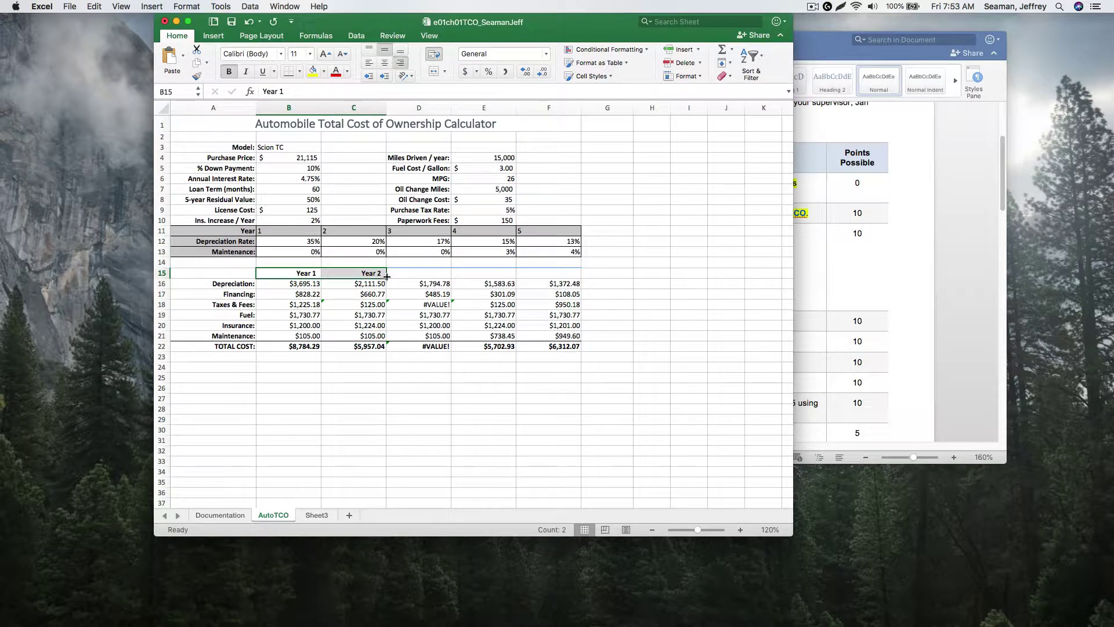
left_click_drag(386, 278, 440, 277)
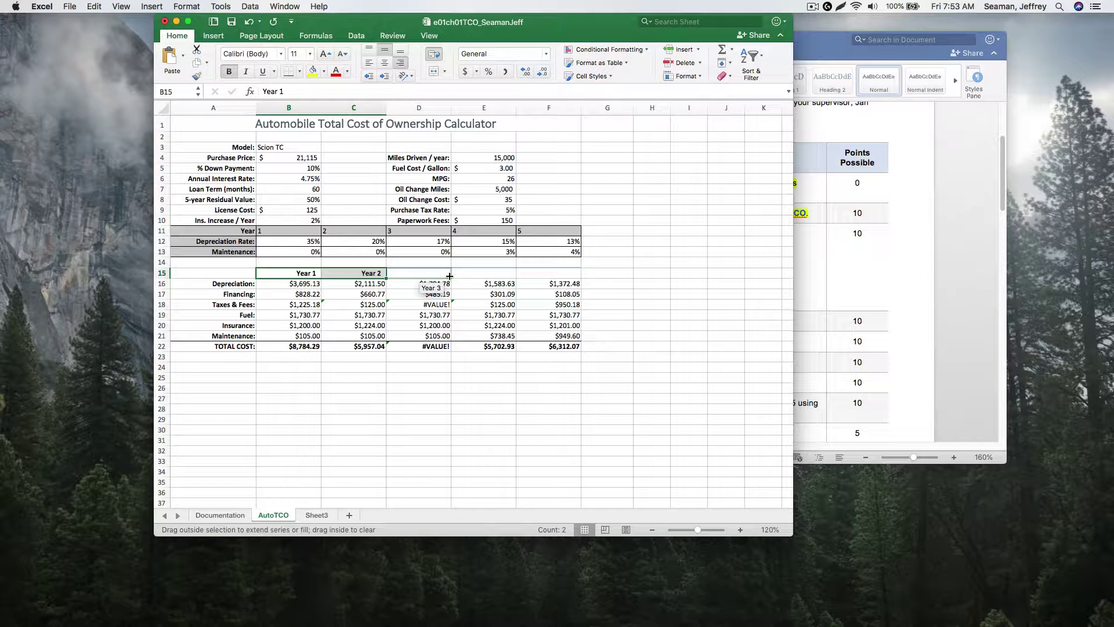
left_click_drag(482, 274, 577, 274)
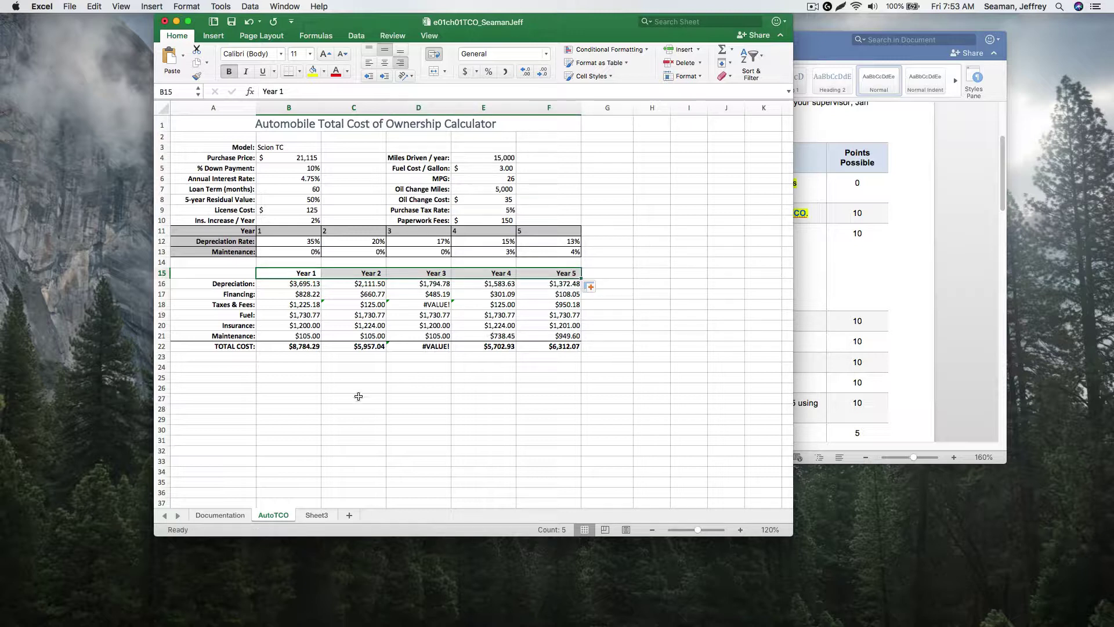
Step: Switch to Word and highlight the step 6 instruction text in yellow
left_click(873, 299)
triple_click(693, 361)
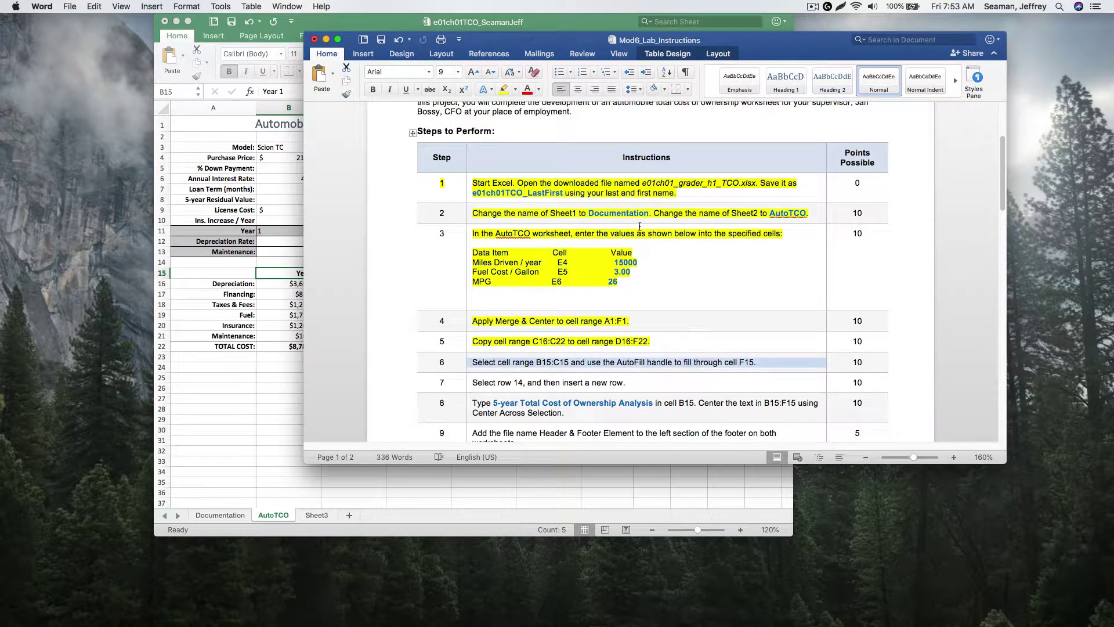
left_click(503, 89)
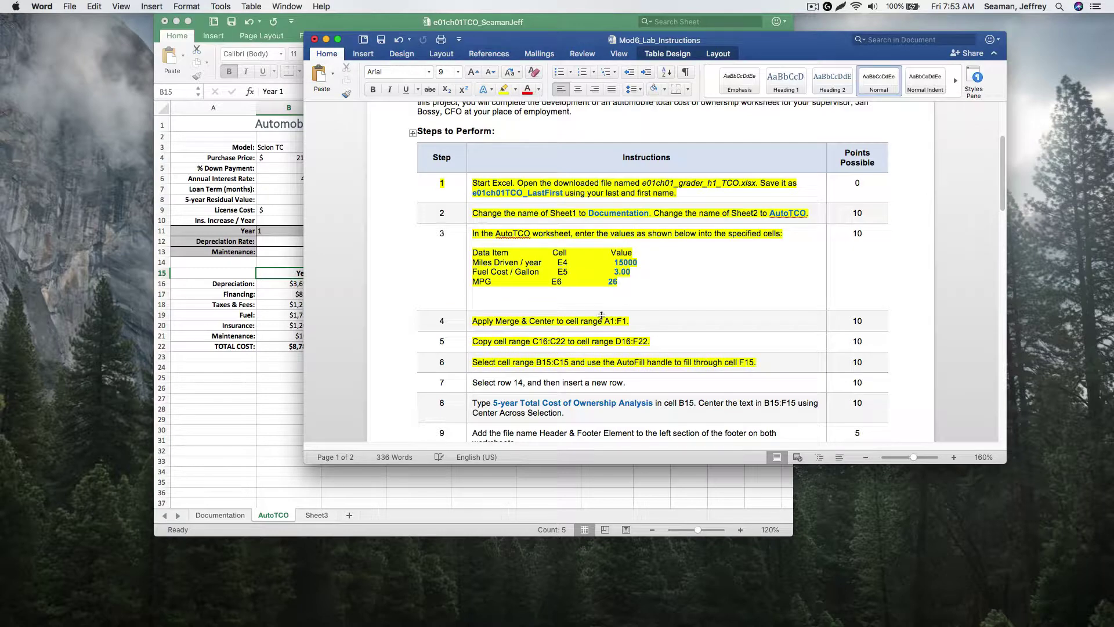
Step: Read step 7 of the instructions, switch to Excel, and insert a new row at row 14 of the AutoTCO sheet
scroll(601, 315, "down", 2)
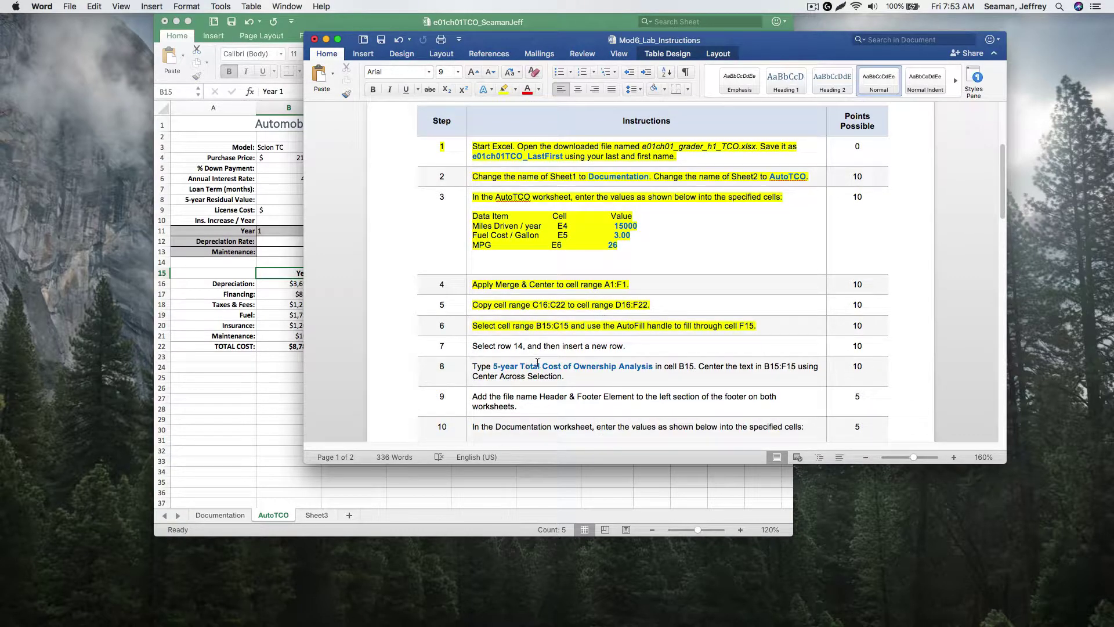
left_click(261, 399)
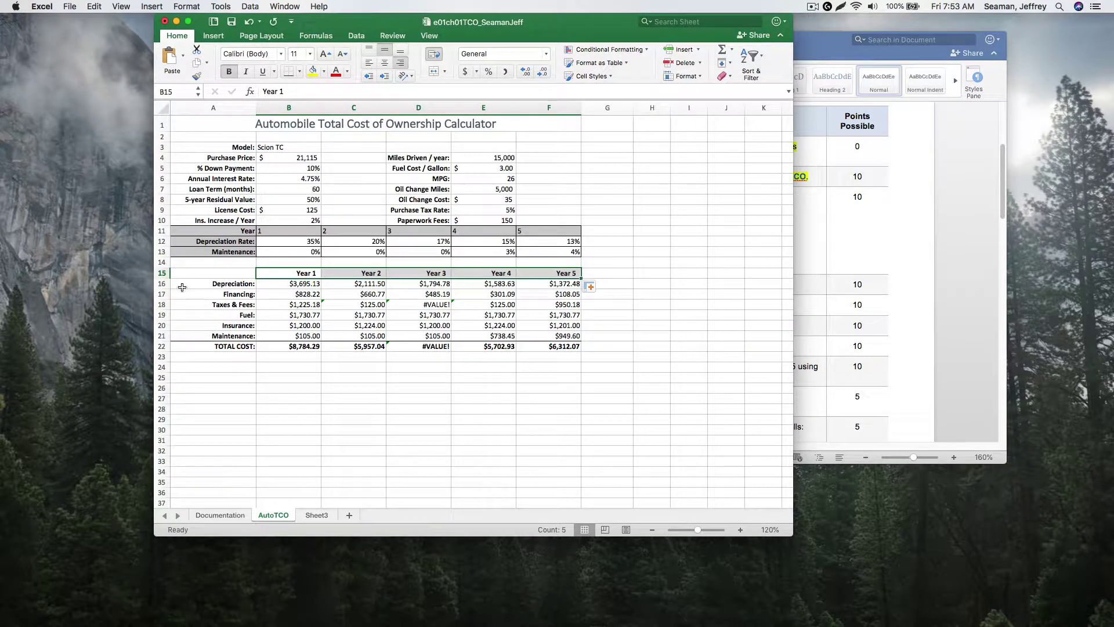
left_click(162, 262)
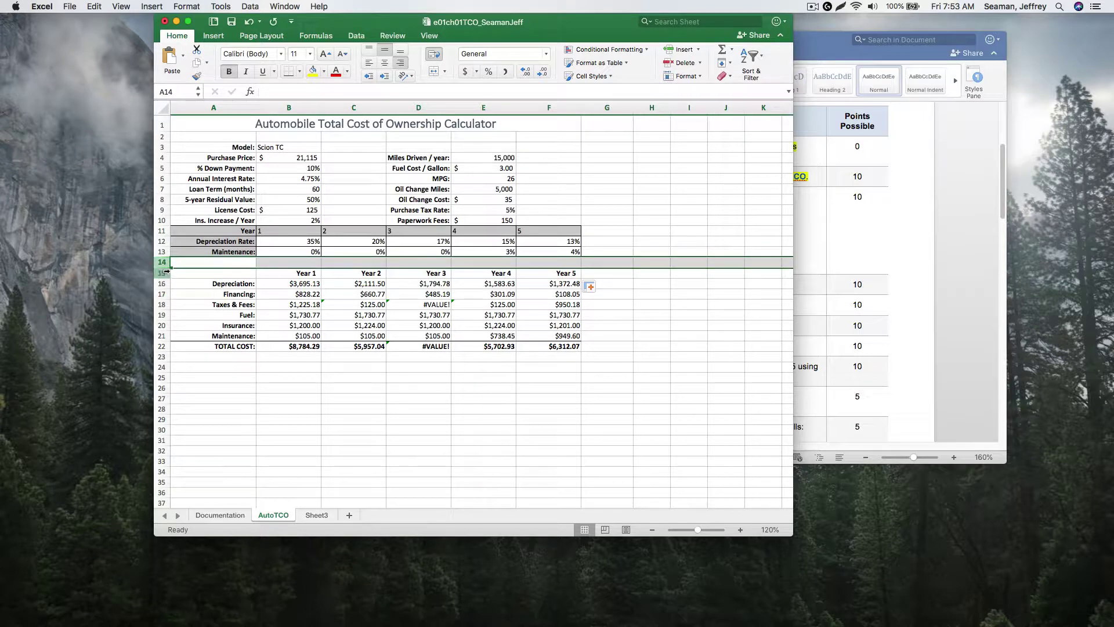
right_click(165, 261)
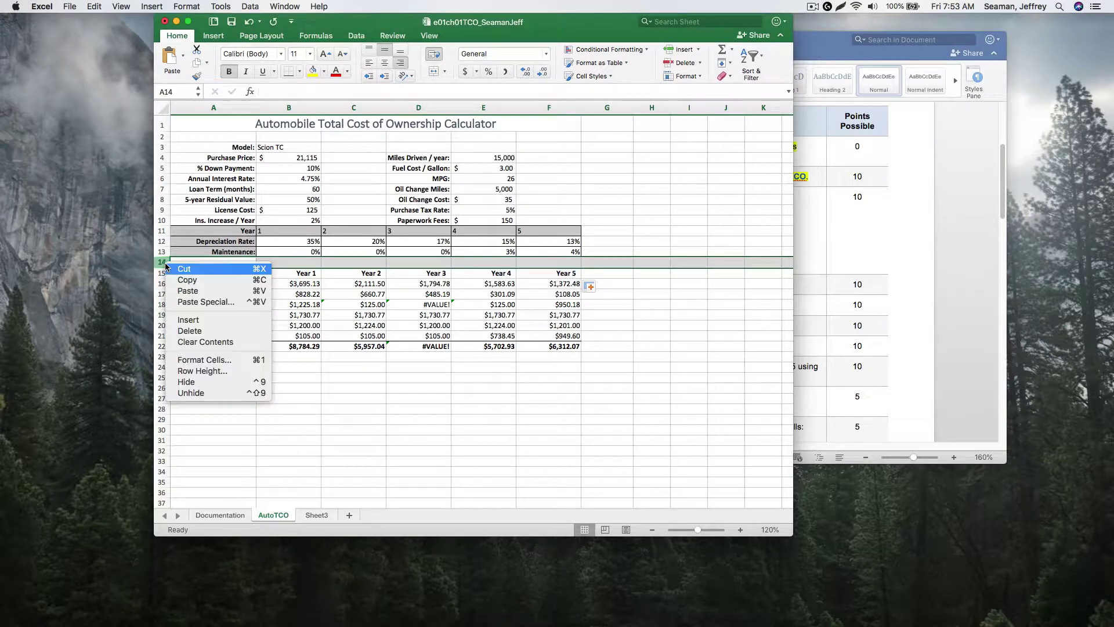
left_click(207, 320)
left_click(344, 428)
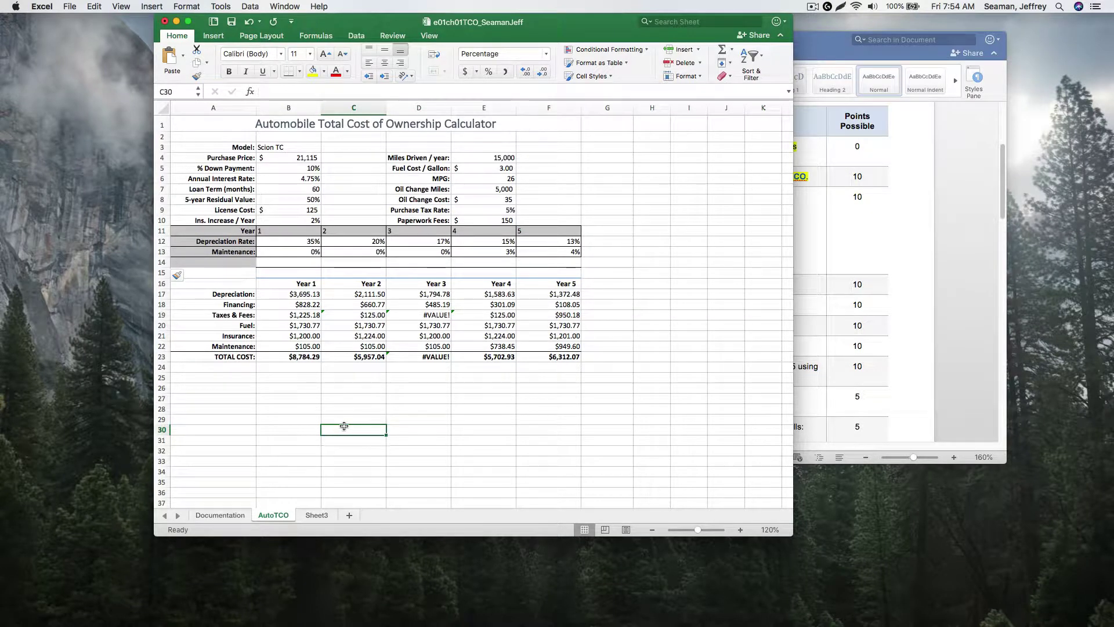
left_click(244, 266)
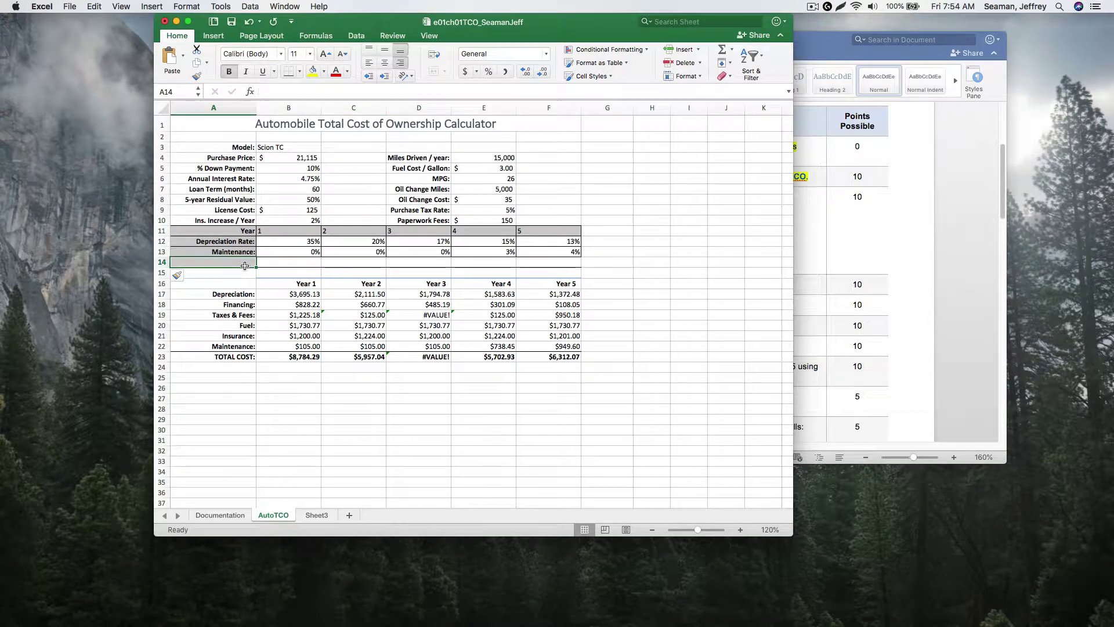
Step: Remove the fill color from cell A14 of the AutoTCO sheet
left_click(325, 71)
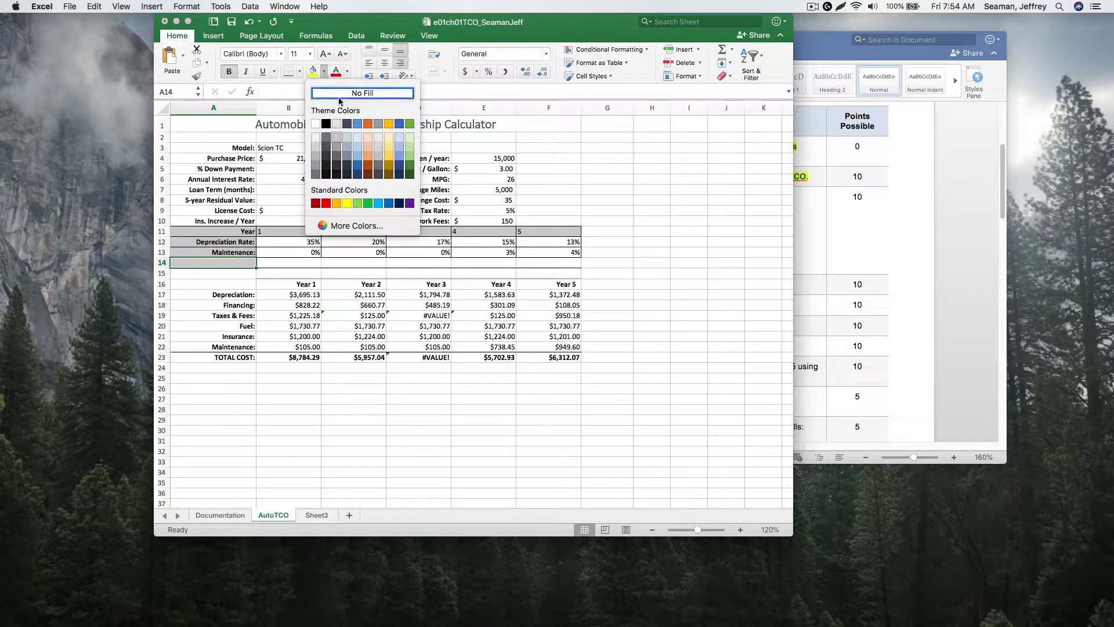
left_click(340, 94)
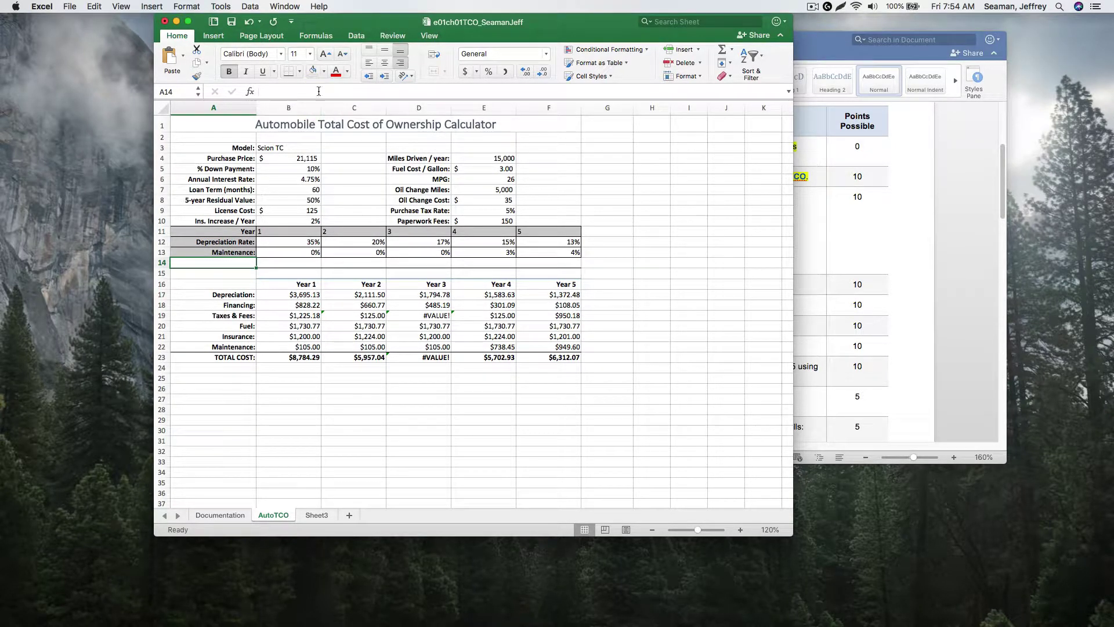
left_click(323, 71)
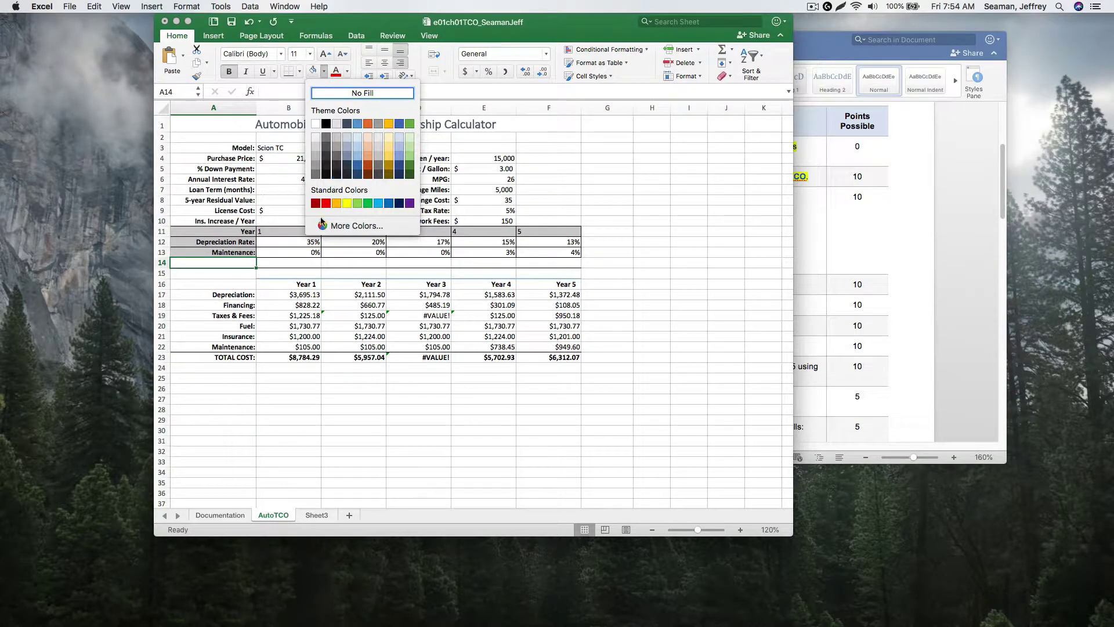
left_click(227, 283)
left_click(354, 273)
left_click(651, 388)
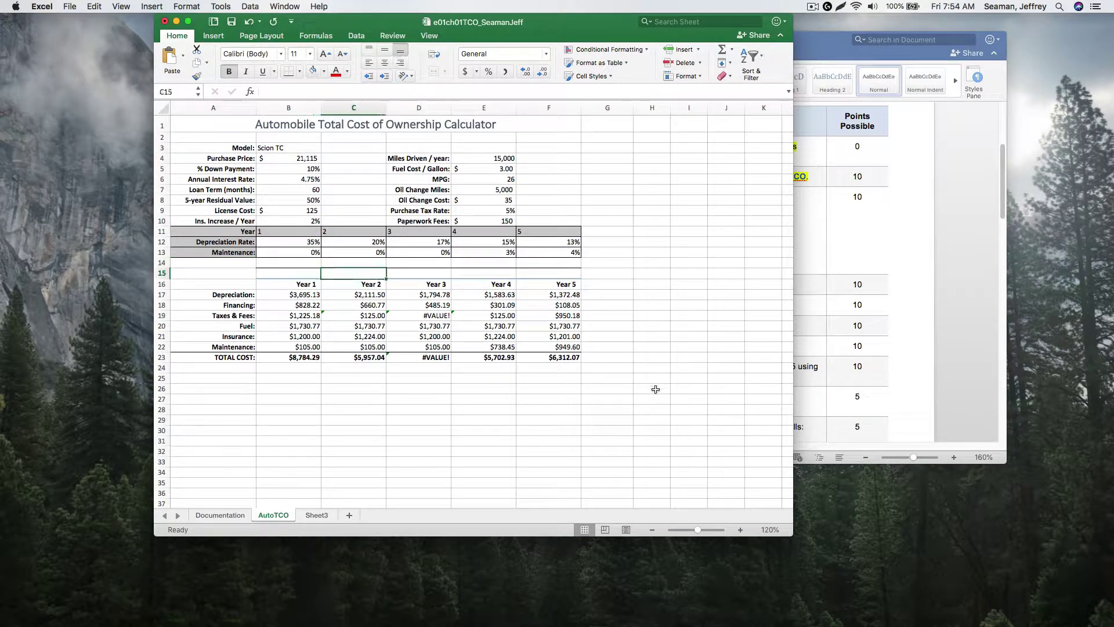
Step: Apply all borders to the cell range A11:F14
left_click(224, 232)
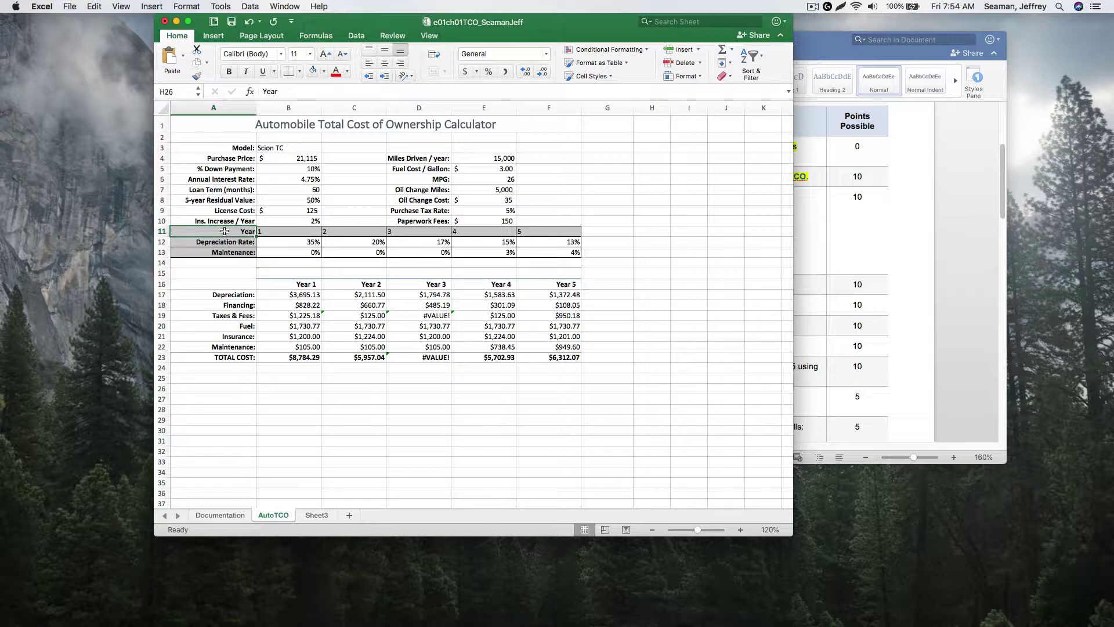
left_click_drag(225, 231, 555, 264)
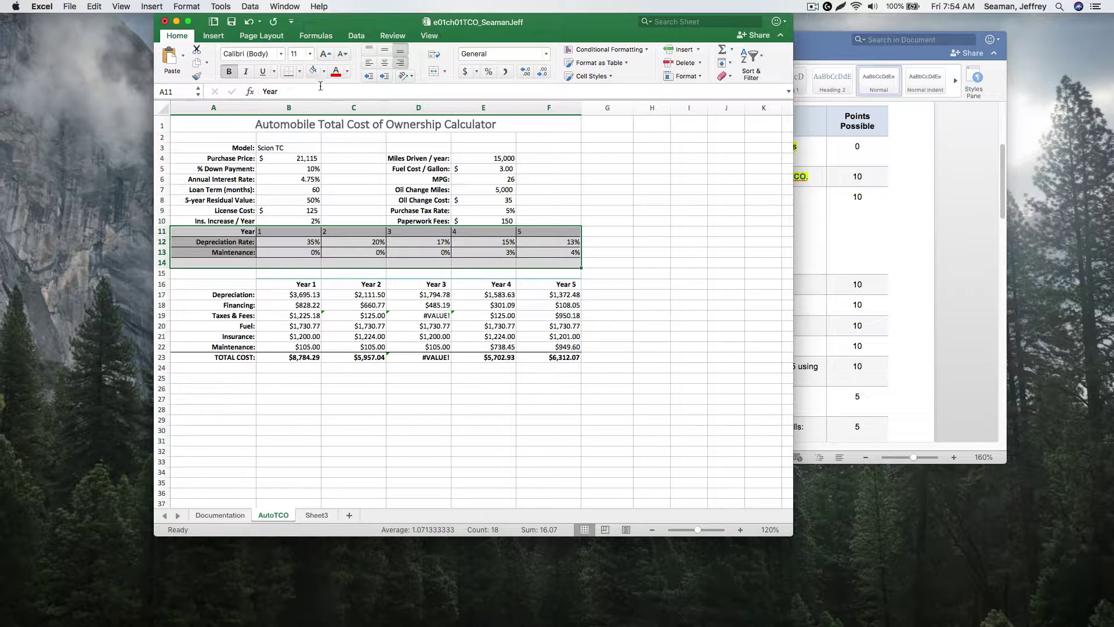
left_click(300, 72)
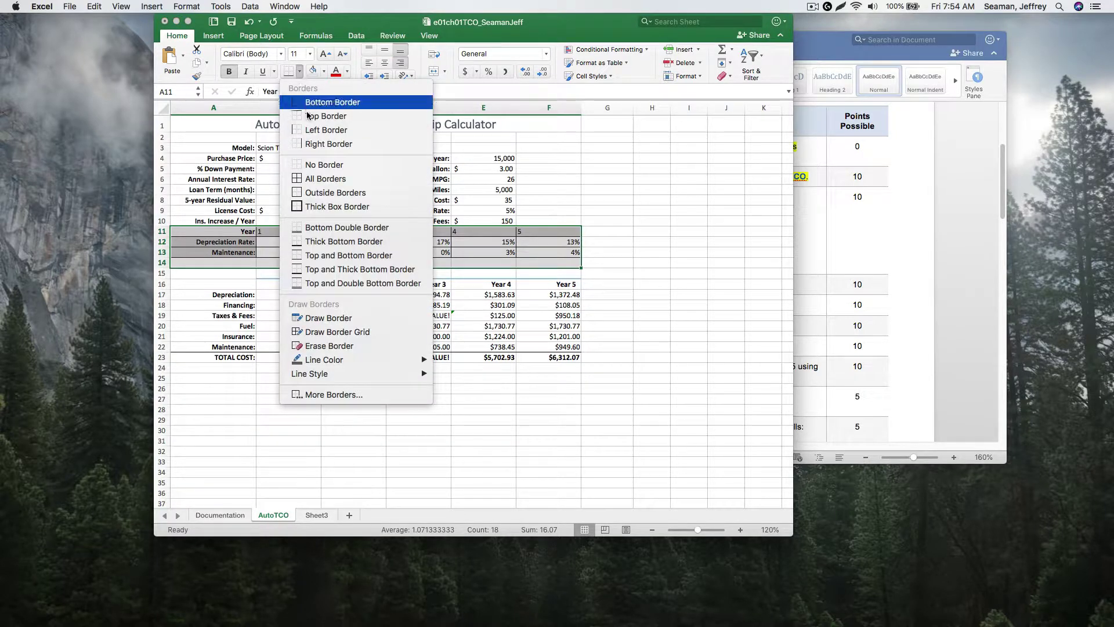
left_click(340, 181)
left_click(604, 202)
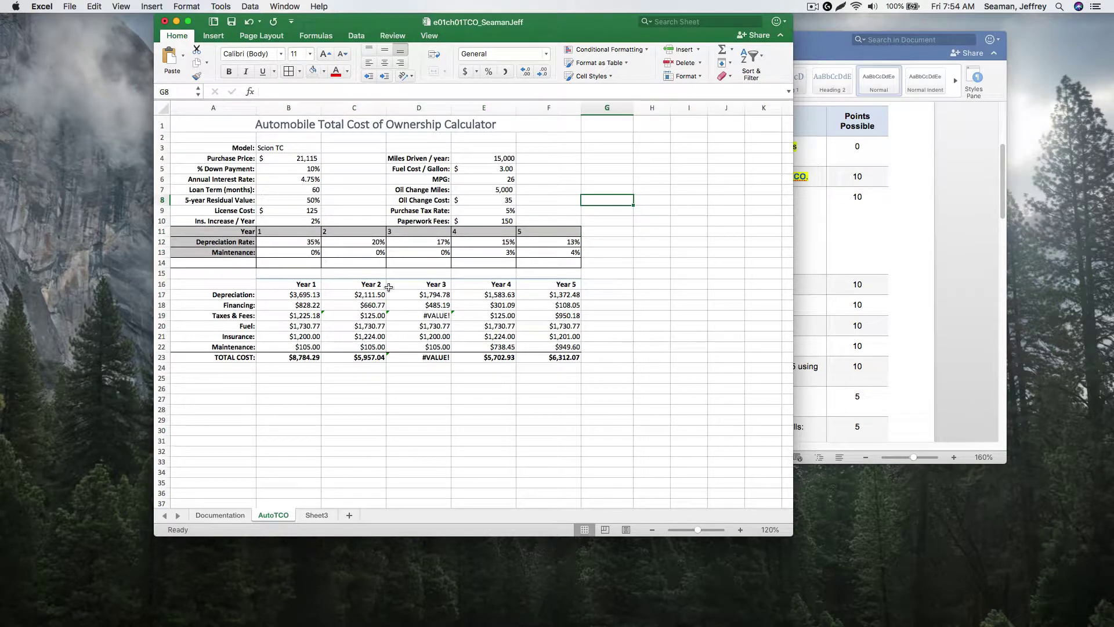
Step: Switch to Word and highlight the step 7 instruction text in yellow
left_click(815, 281)
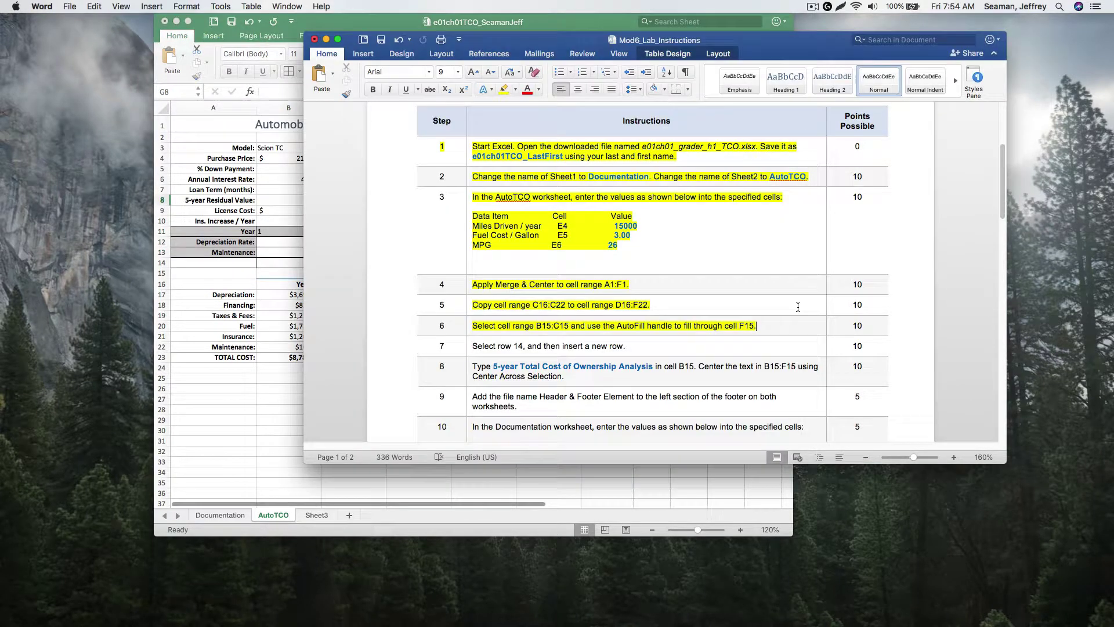
triple_click(601, 348)
left_click(503, 90)
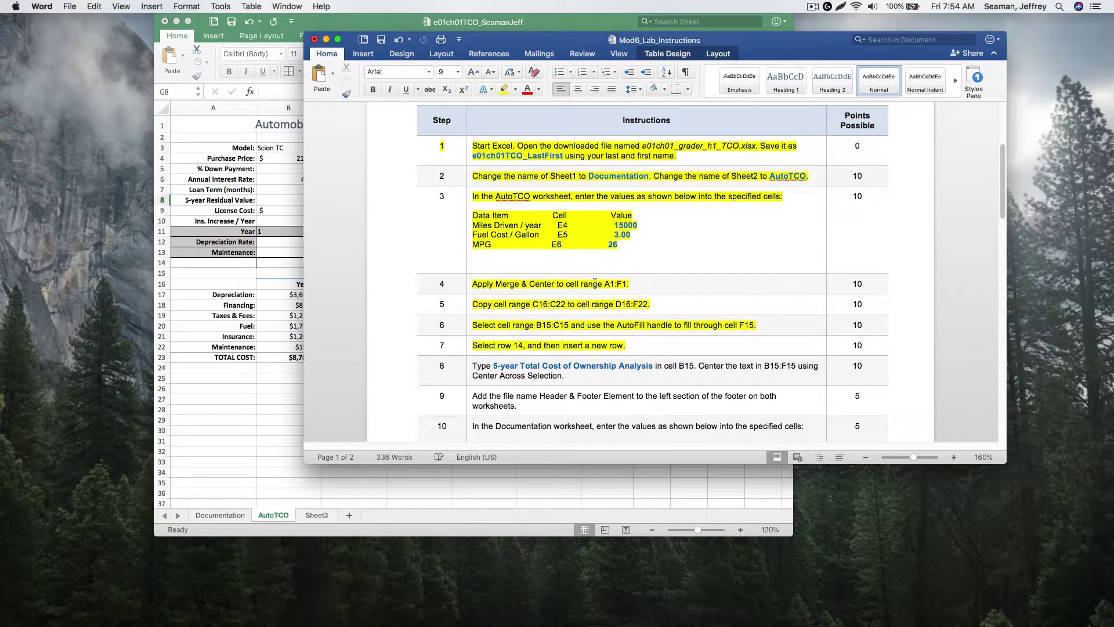
Step: Copy "5-year Total Cost of Ownership Analysis" from step 8 in Word and paste it into cell B15 of the AutoTCO sheet in Excel
scroll(595, 282, "down", 2)
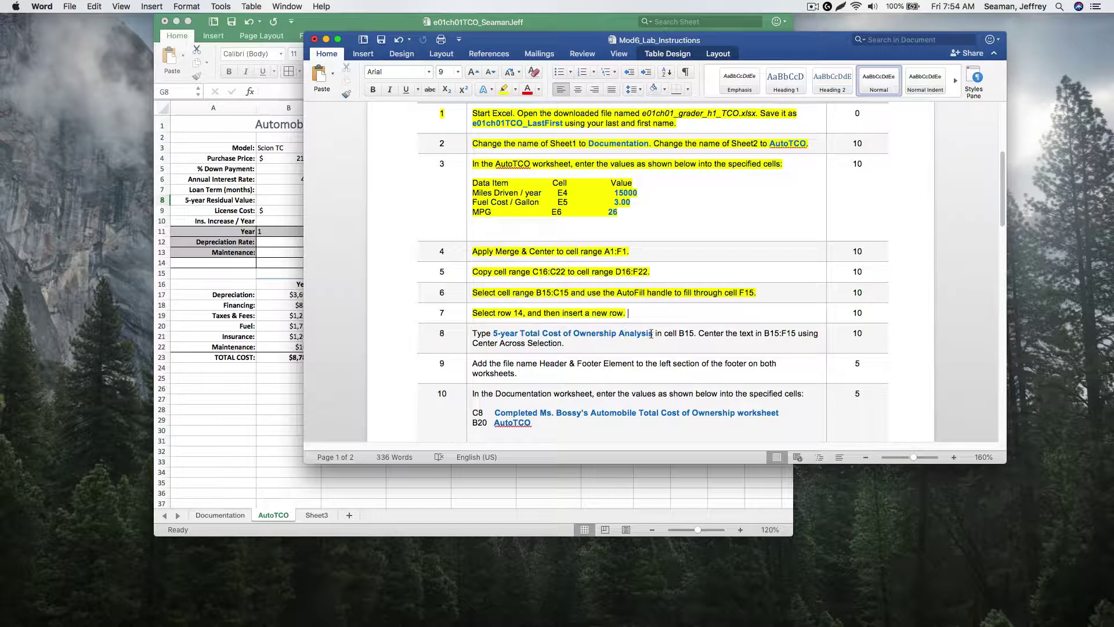
left_click_drag(644, 333, 493, 335)
right_click(505, 328)
left_click(540, 351)
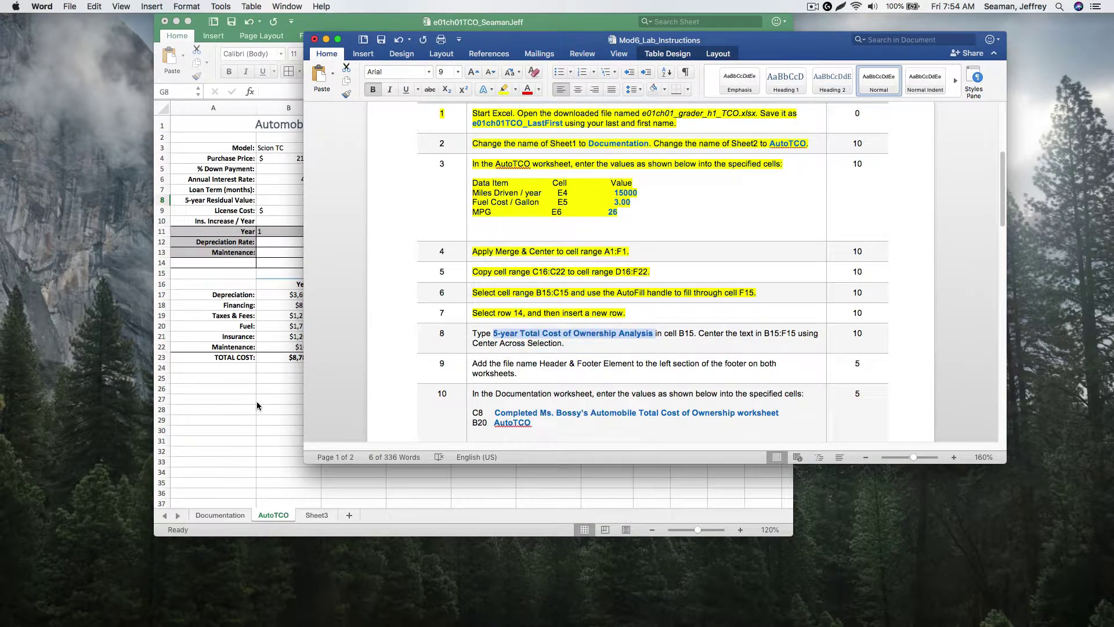
left_click(256, 402)
right_click(230, 278)
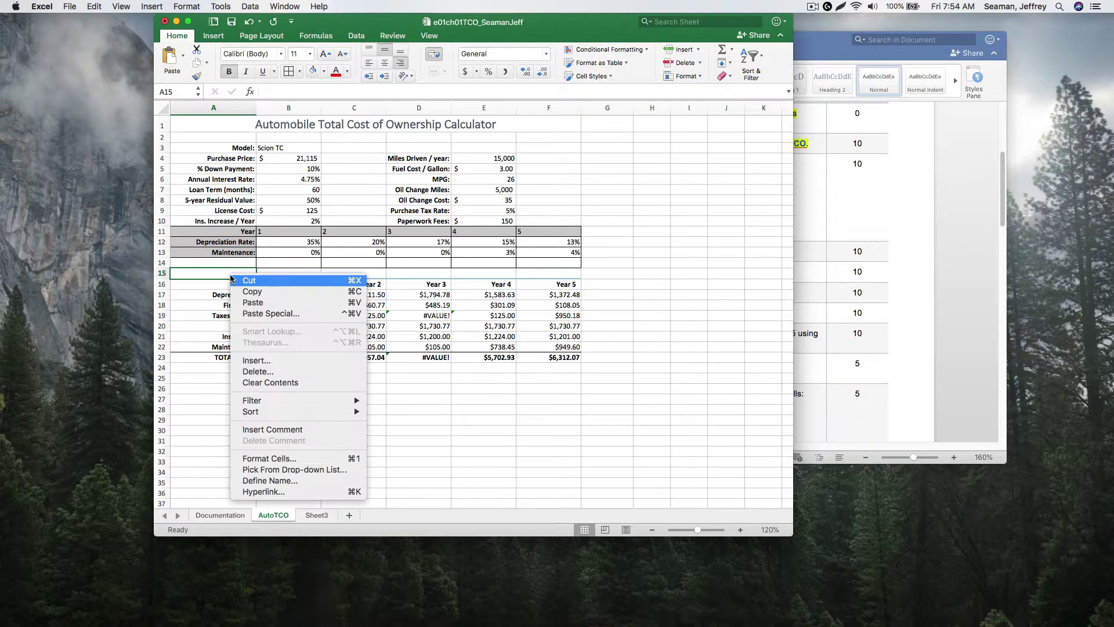
left_click(299, 271)
left_click(297, 273)
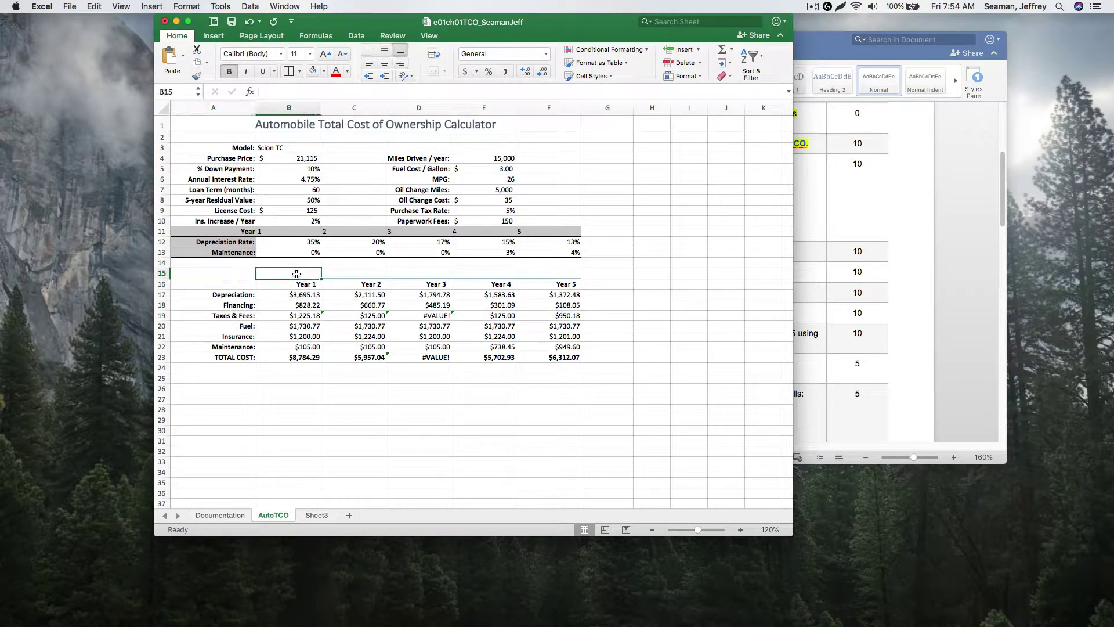
right_click(297, 272)
left_click(324, 305)
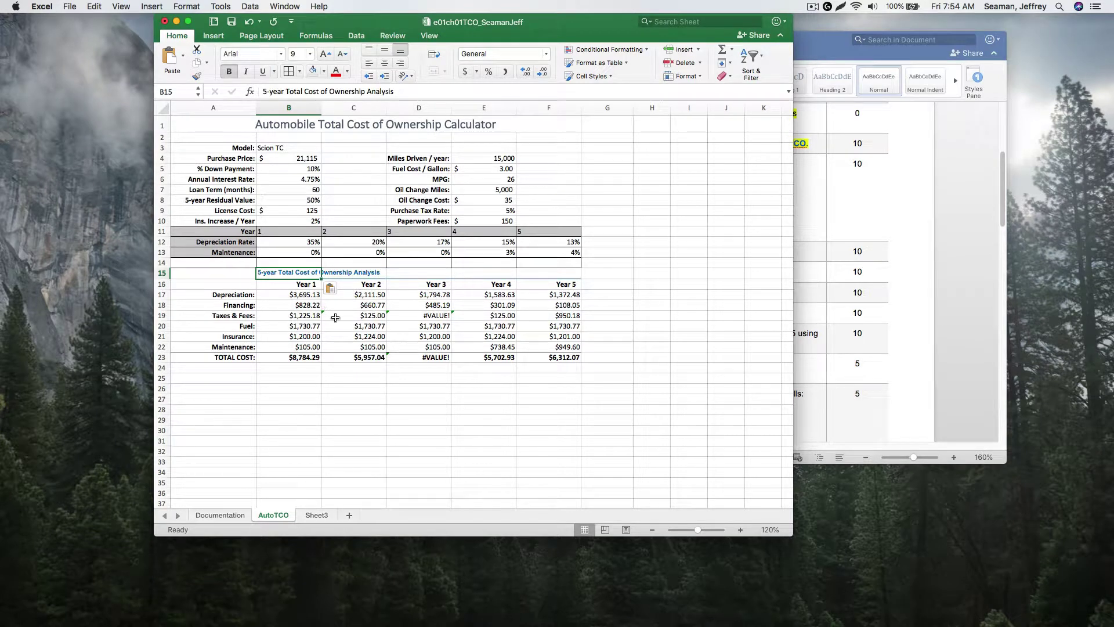
left_click(368, 419)
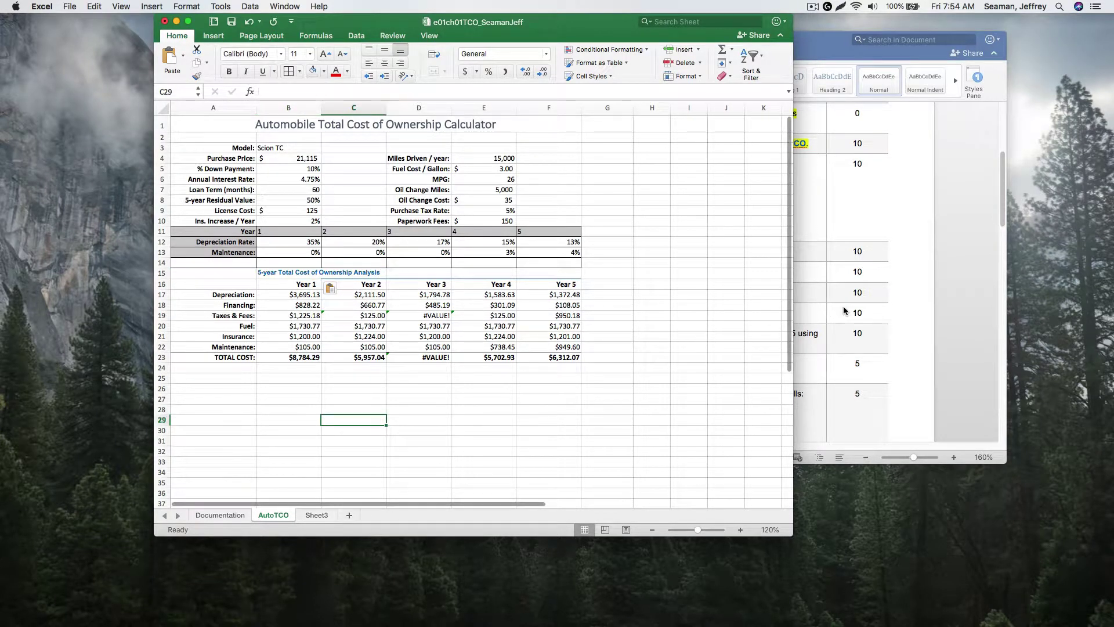
Step: Merge and center the pasted heading across cells B15:F15
left_click(270, 277)
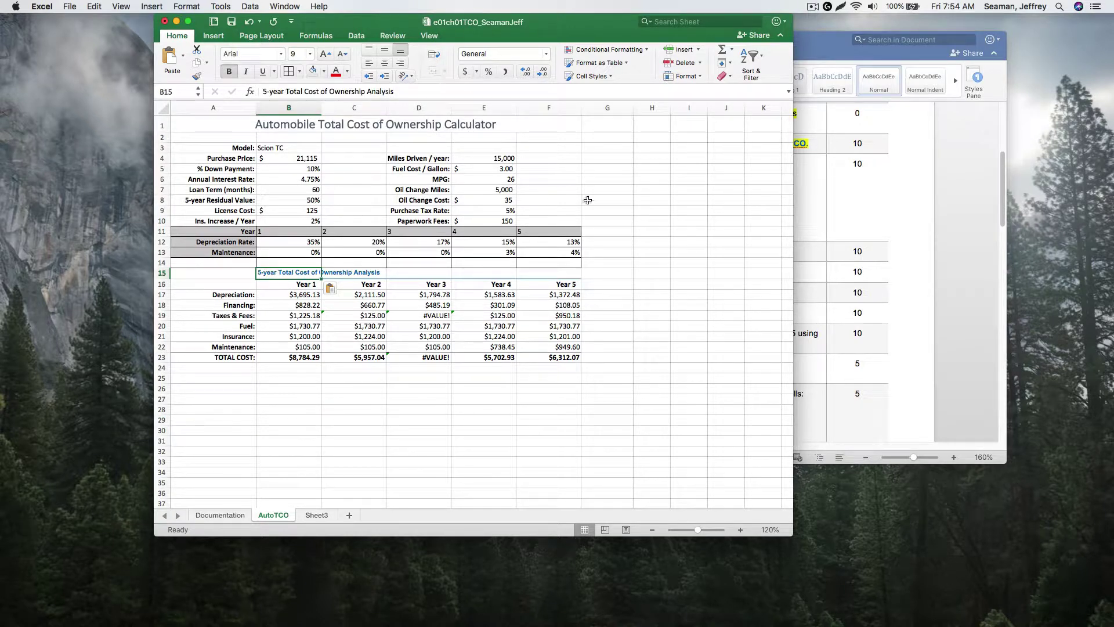
left_click(645, 199)
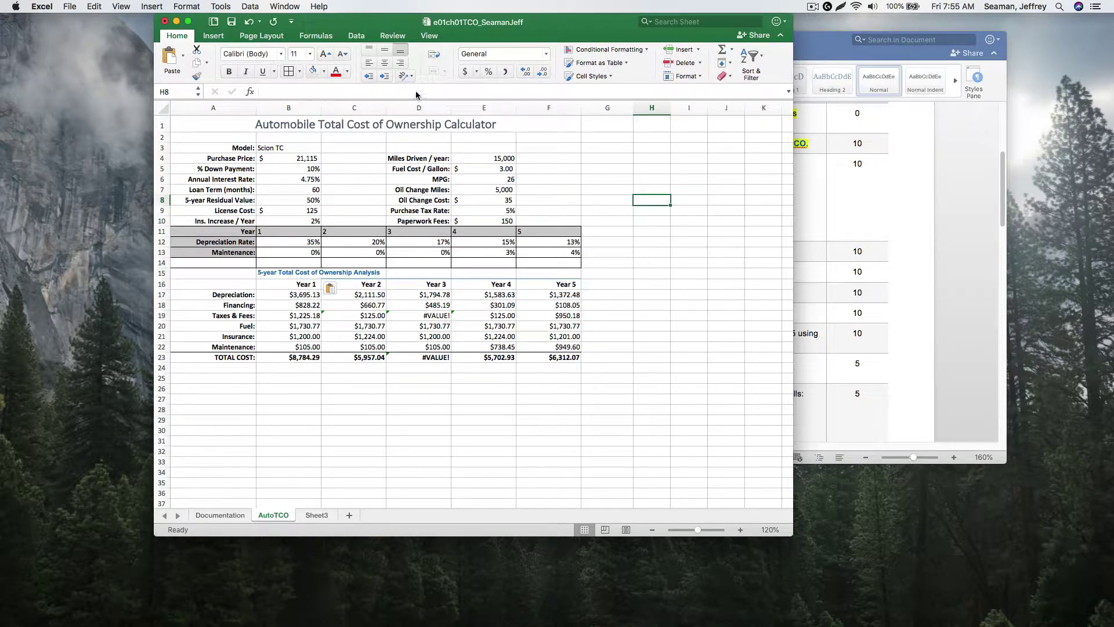
left_click(243, 274)
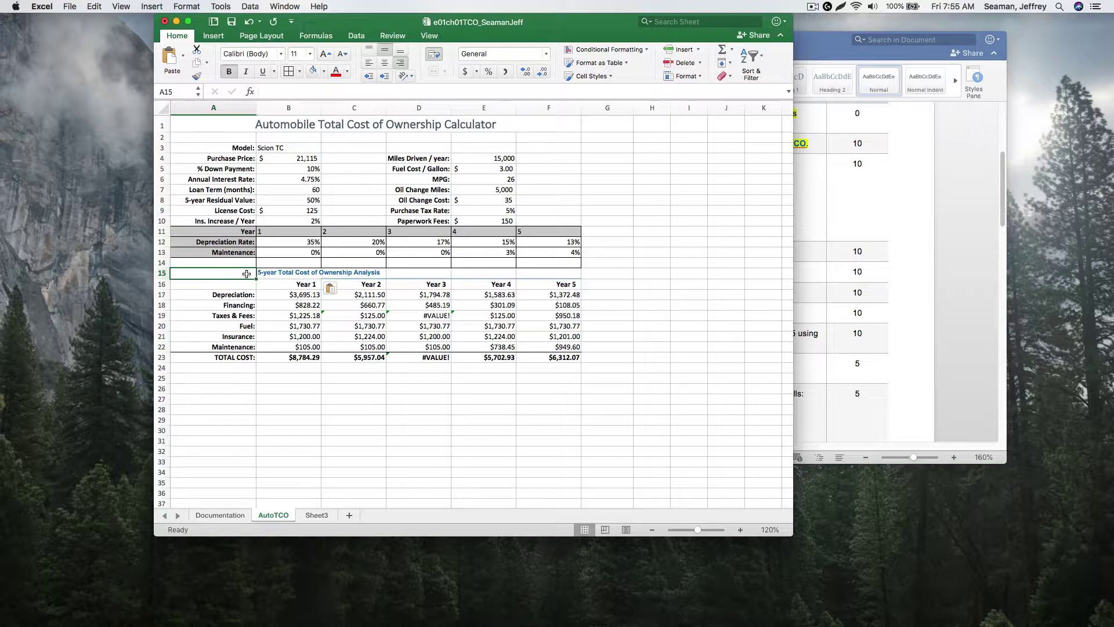
left_click_drag(259, 274, 545, 276)
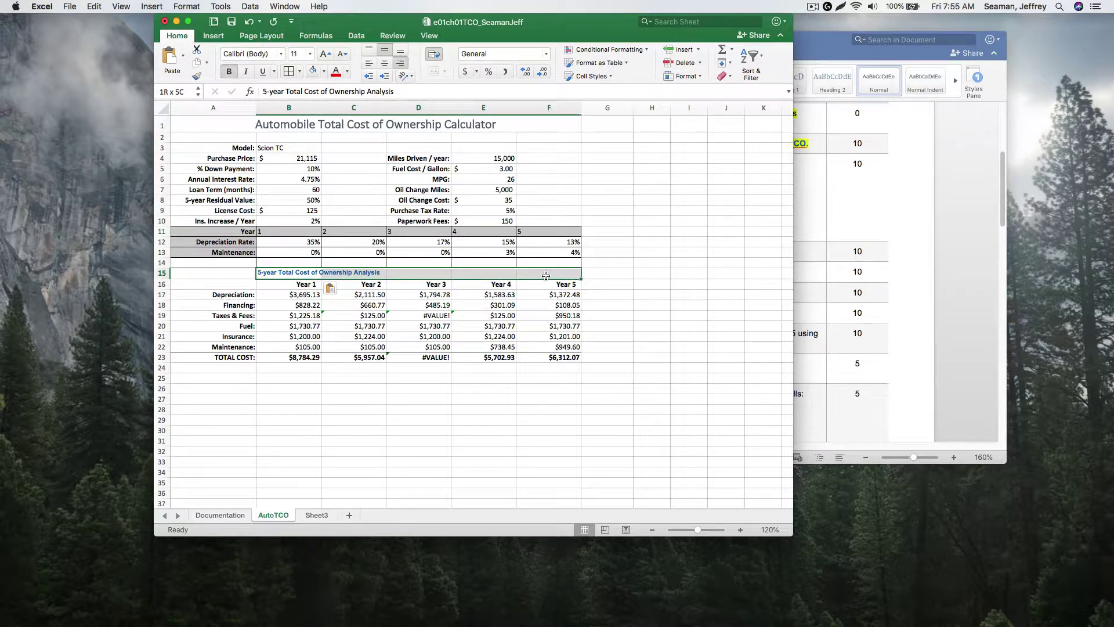
left_click(676, 246)
left_click_drag(270, 273, 548, 274)
left_click(445, 71)
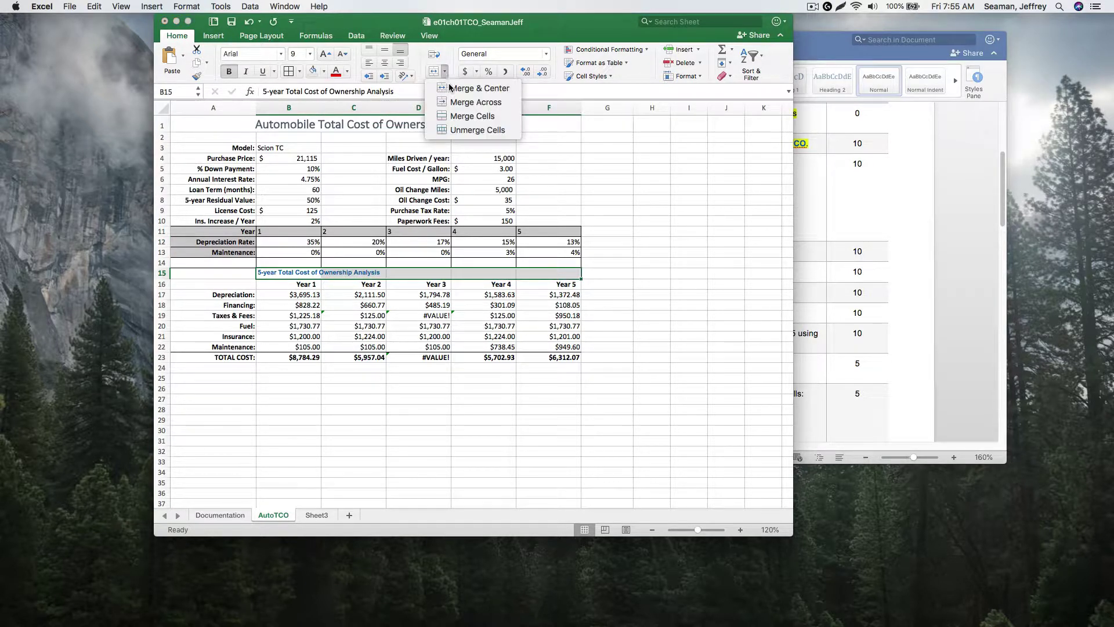
left_click(458, 88)
left_click(655, 366)
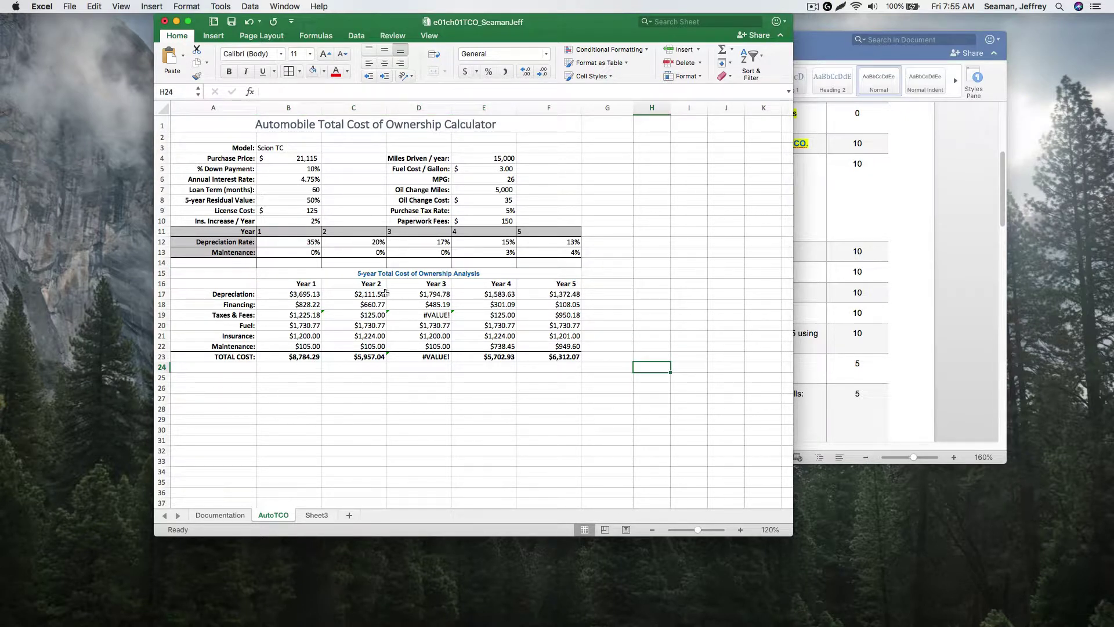
left_click(360, 274)
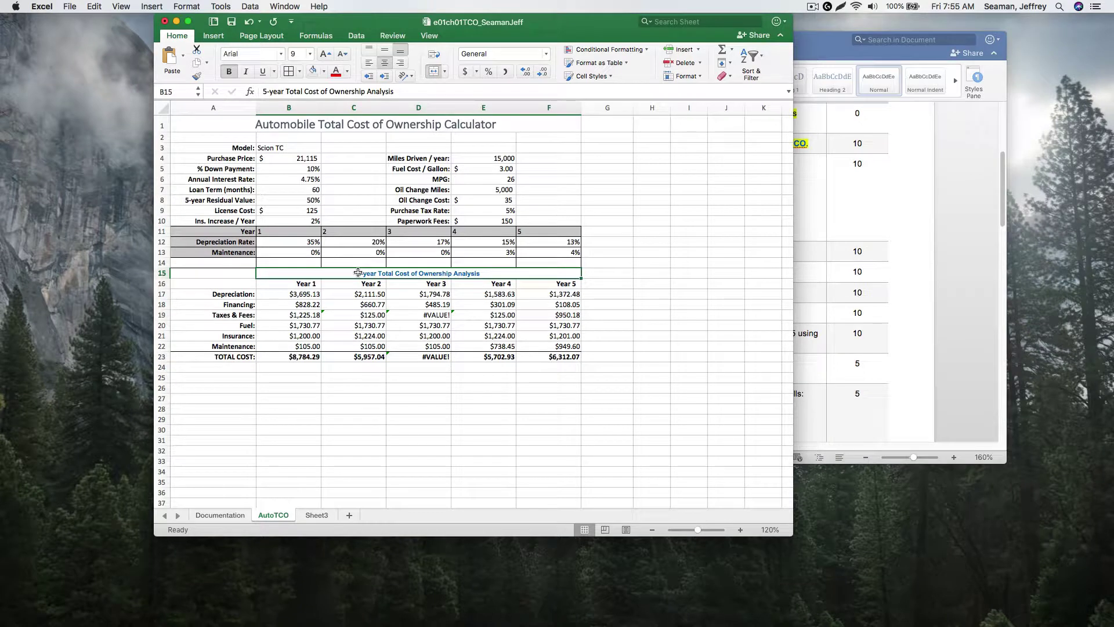
left_click(431, 55)
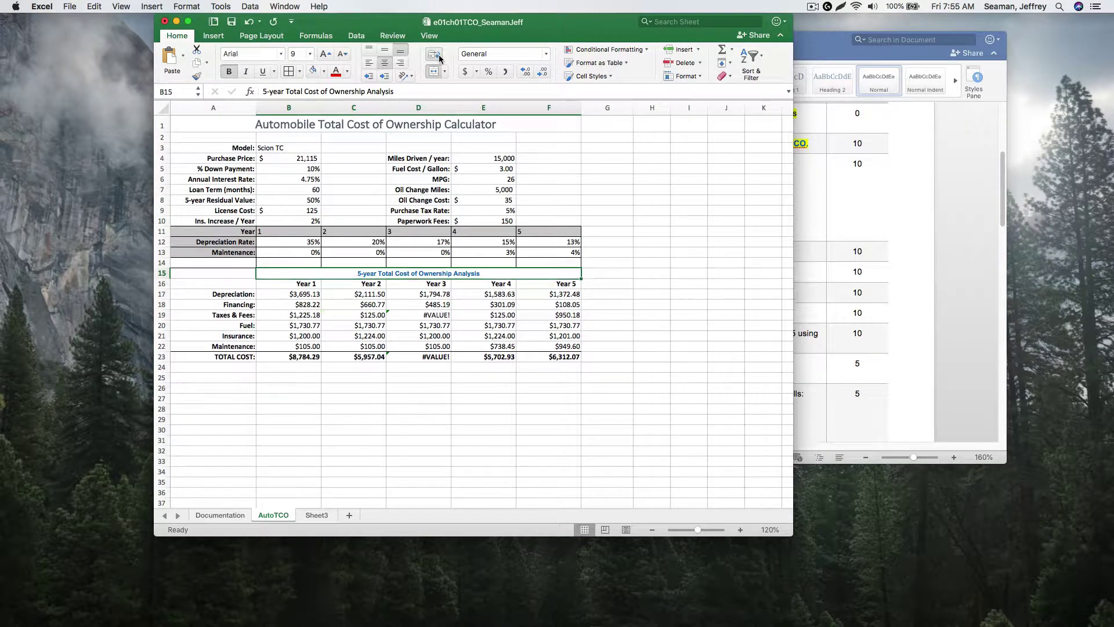
left_click(249, 23)
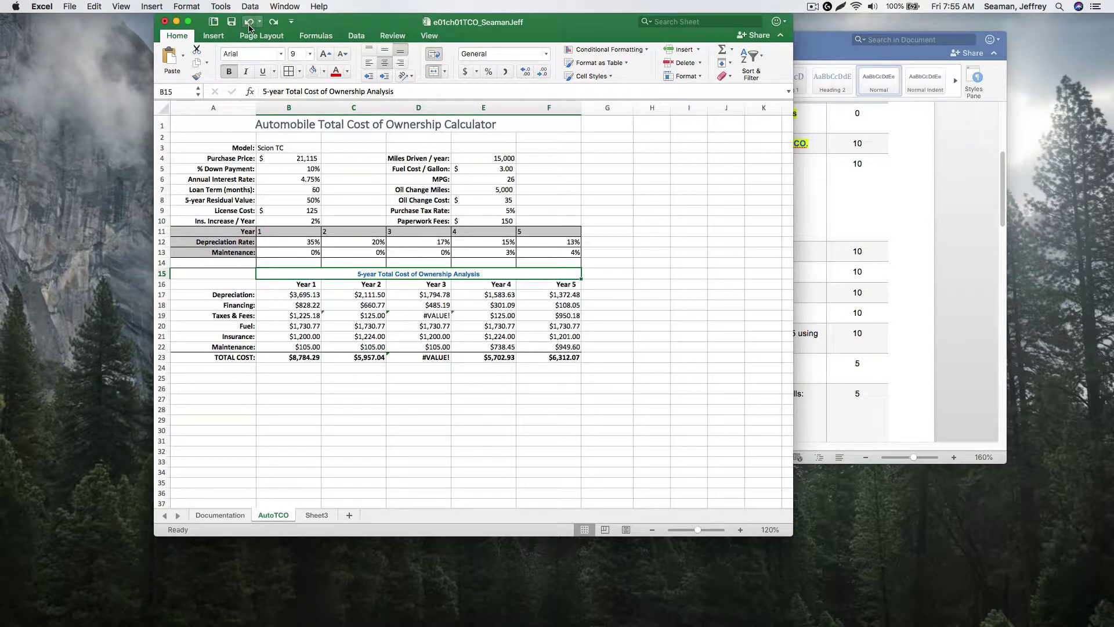
left_click(249, 23)
left_click(249, 23)
Step: Remove the Merge & Center formatting from the heading in B15:F15
left_click(409, 280)
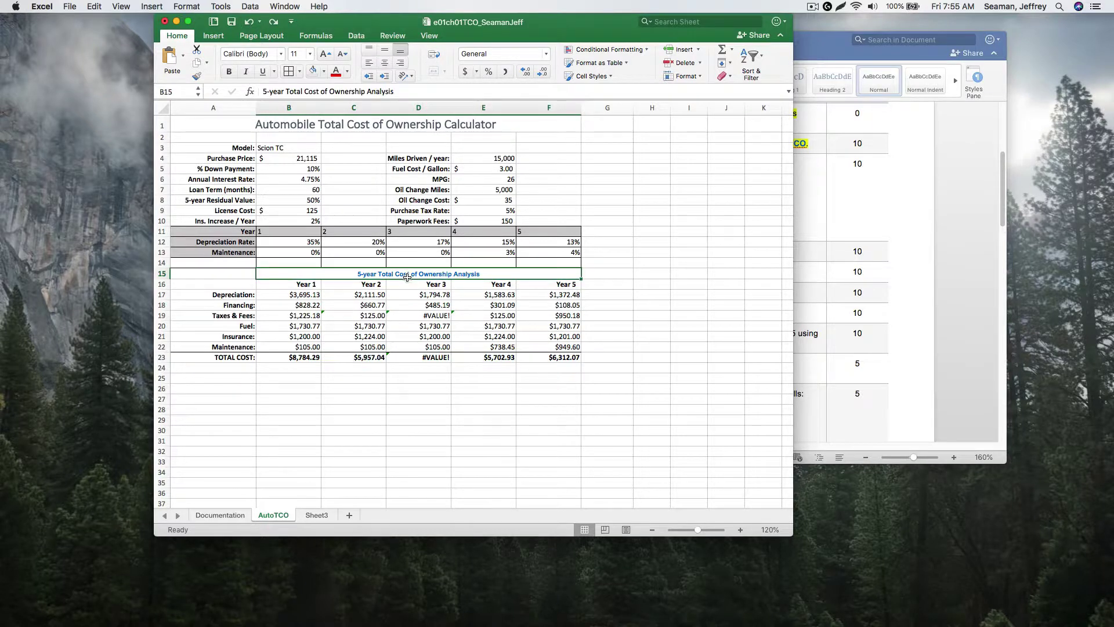
left_click(444, 70)
left_click(447, 87)
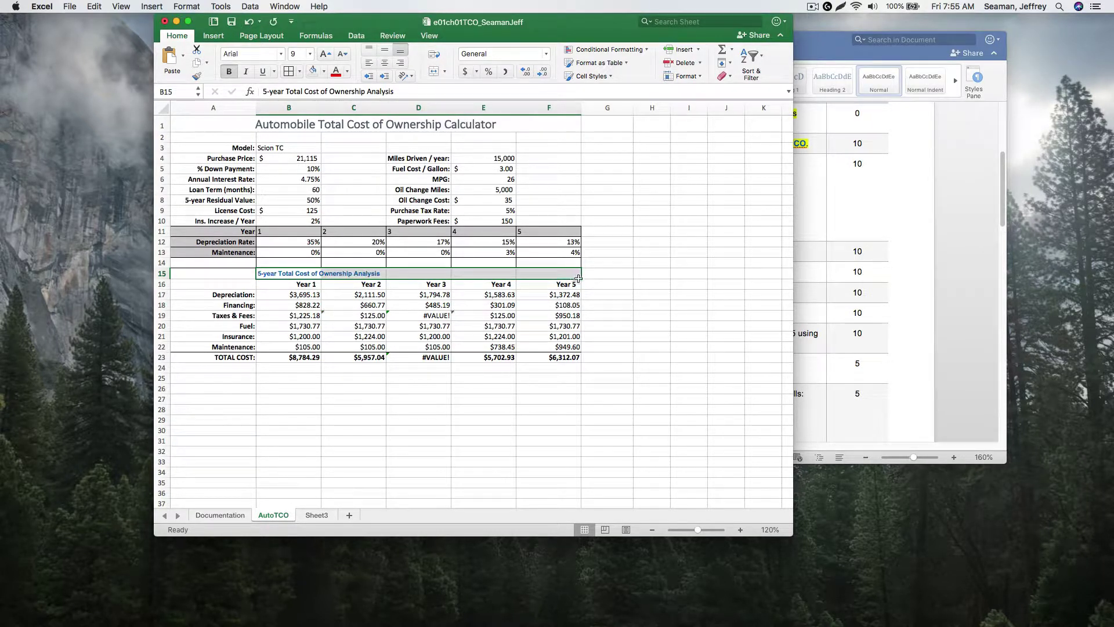
Step: Cut the 5-year analysis heading from cell B15 and paste it into cell A15
left_click(272, 275)
right_click(280, 276)
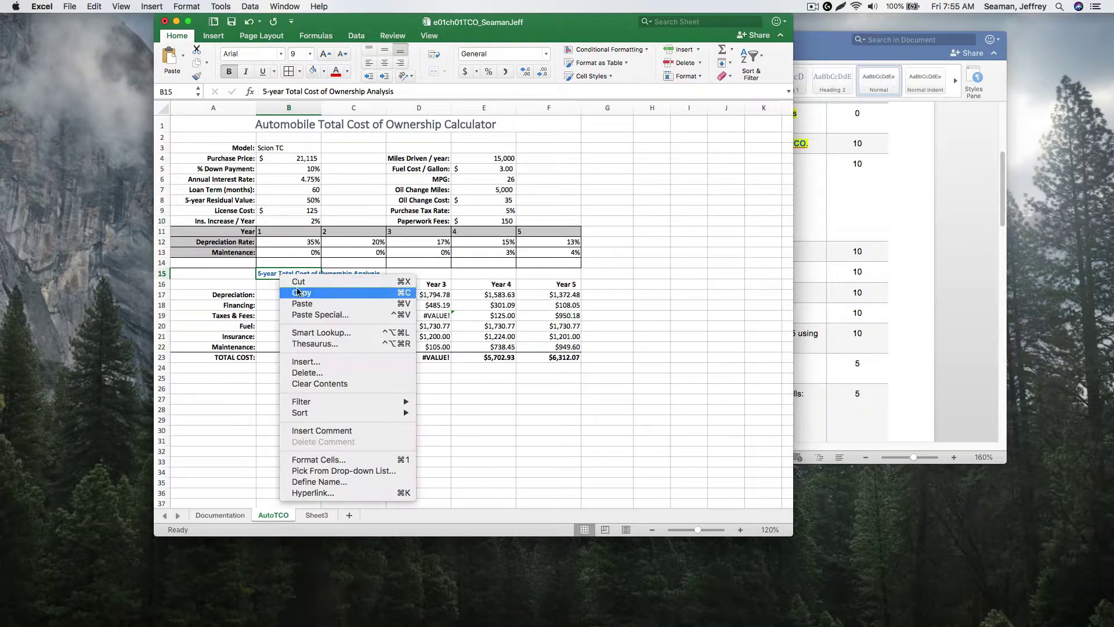
left_click(298, 285)
left_click(232, 274)
right_click(232, 275)
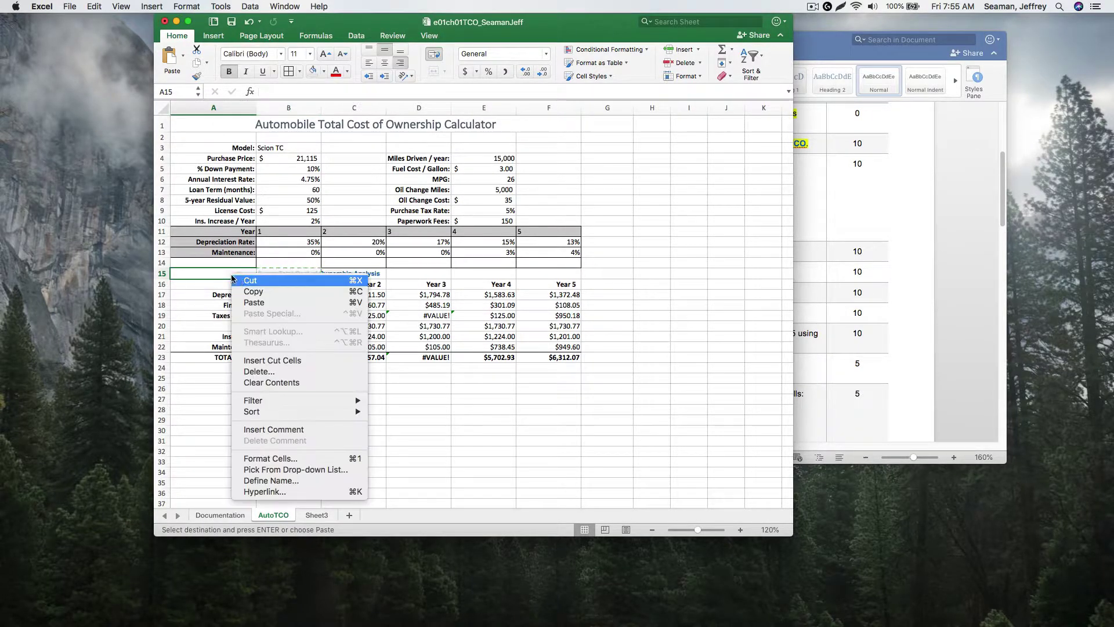
left_click(277, 308)
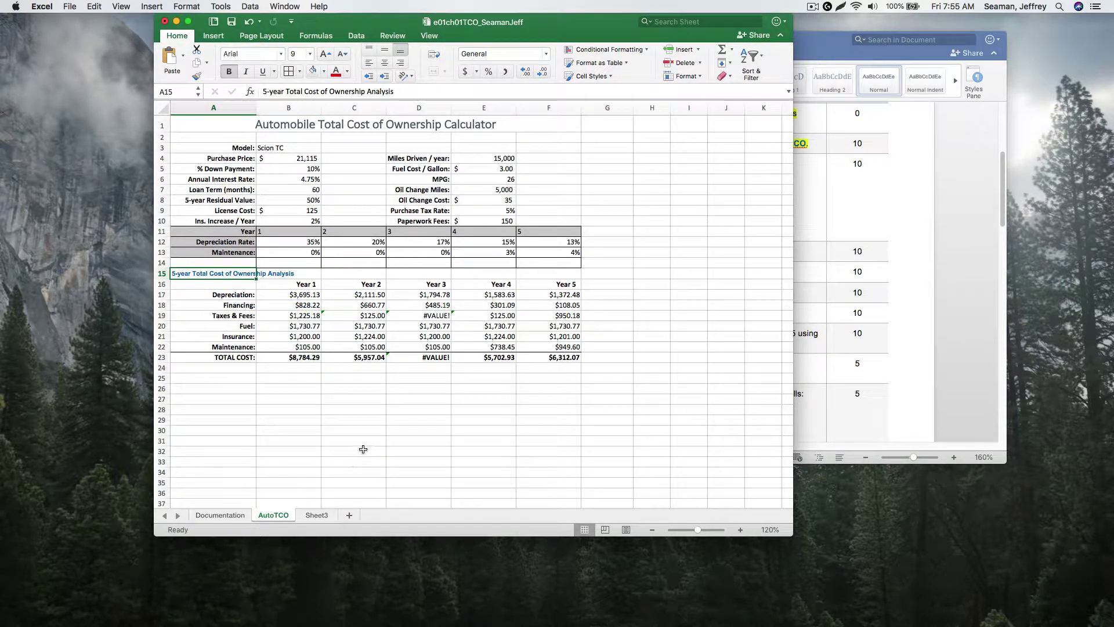
Step: Merge and center the 5-year analysis heading across cells A15:F15
left_click_drag(216, 273, 548, 274)
left_click(434, 70)
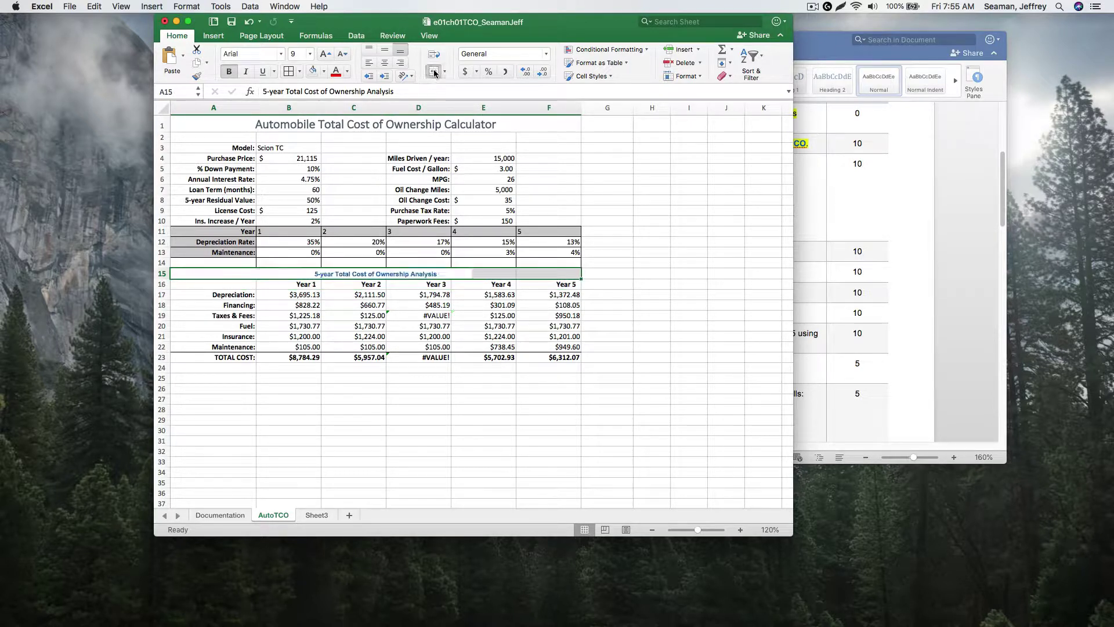
left_click(697, 408)
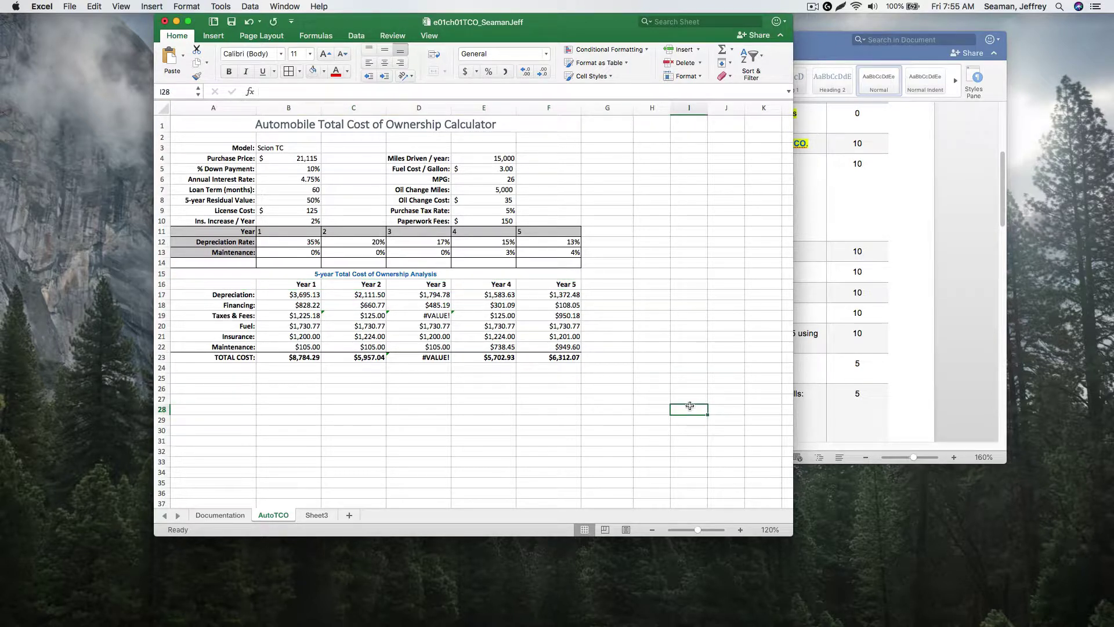
Step: Switch to Word, highlight the step 8 instruction text in yellow, and bring step 9 into view
left_click(799, 371)
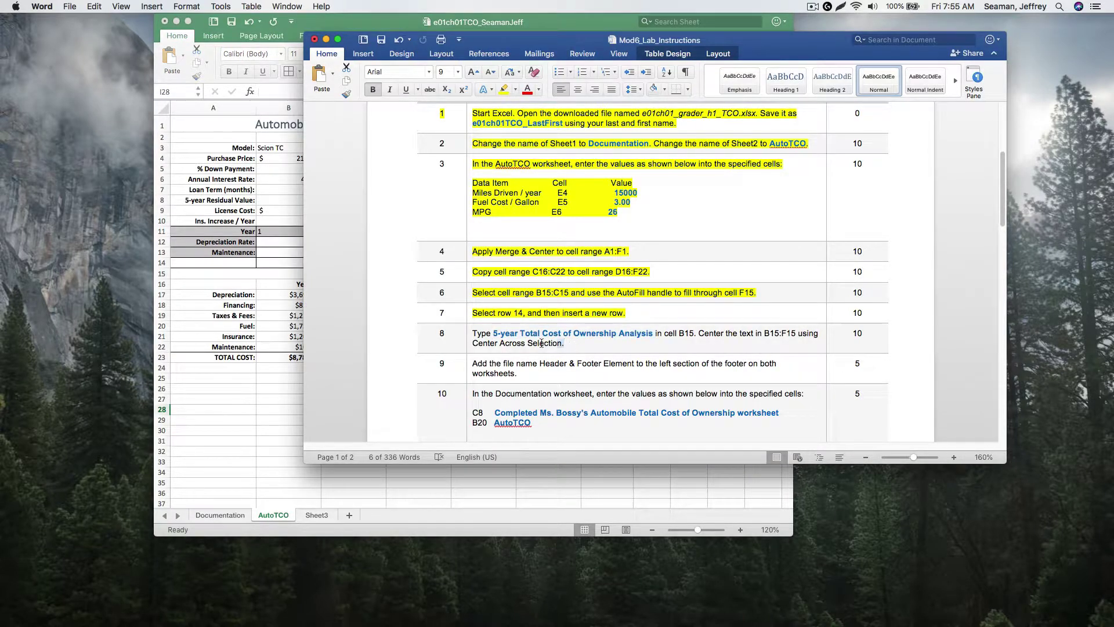
left_click_drag(541, 343, 476, 334)
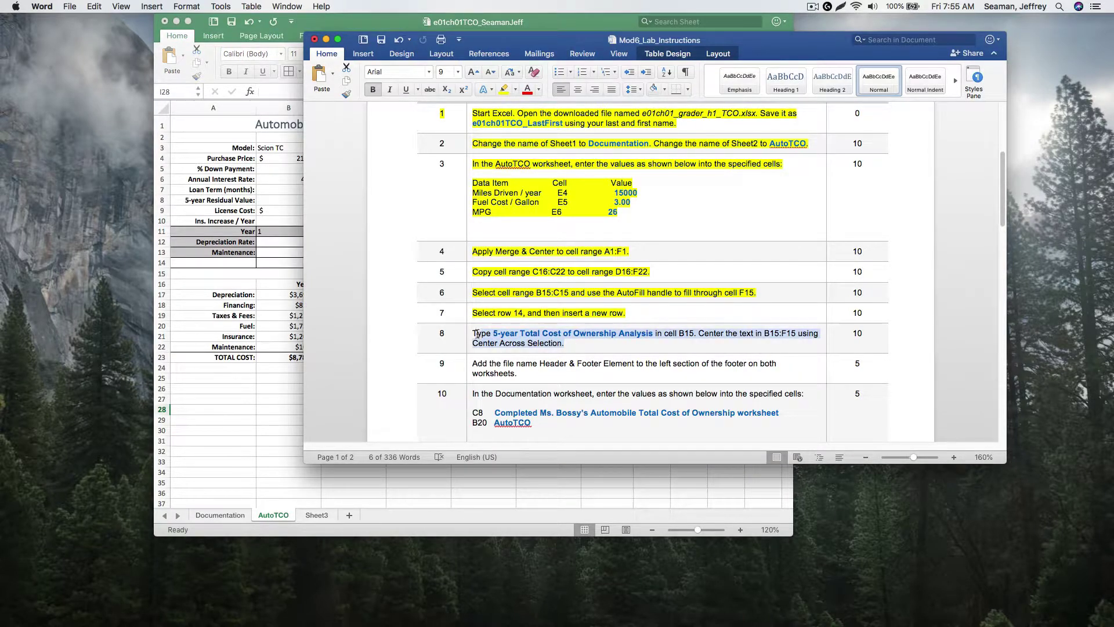
left_click(503, 89)
left_click(592, 372)
scroll(590, 371, "down", 1)
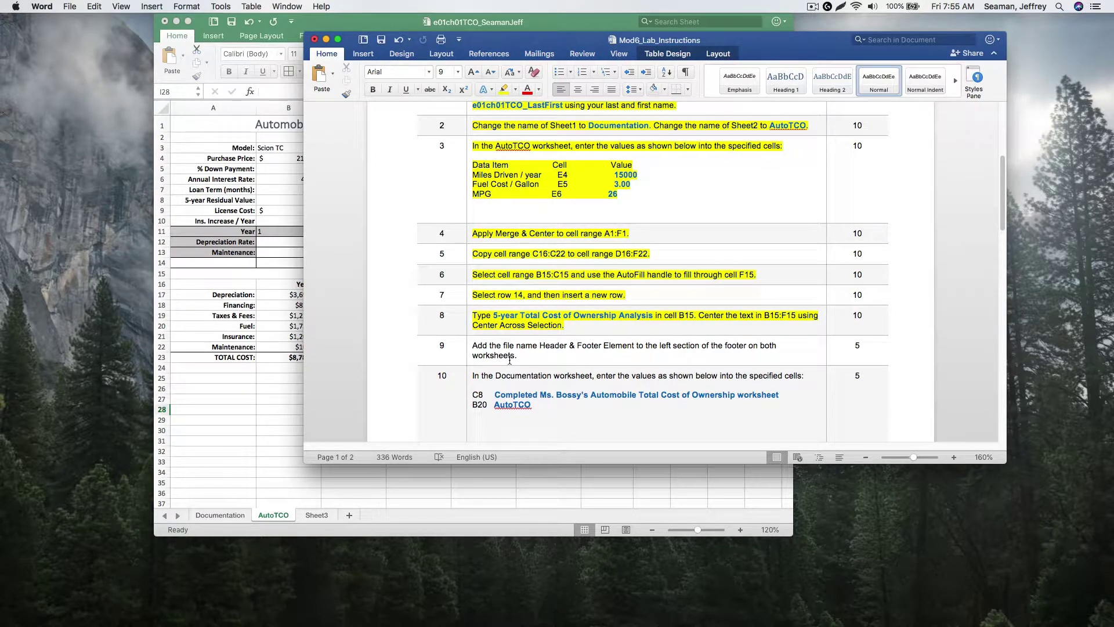
Step: Switch to Excel and widen the workbook window so the ribbon shows its full set of commands
left_click(296, 391)
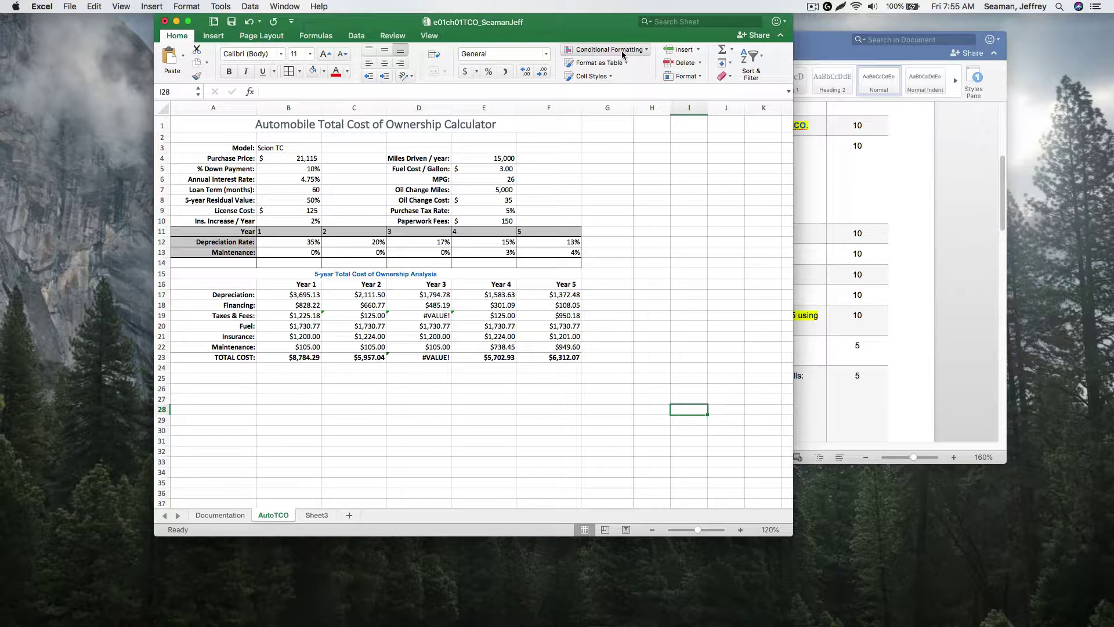
left_click_drag(795, 66, 918, 66)
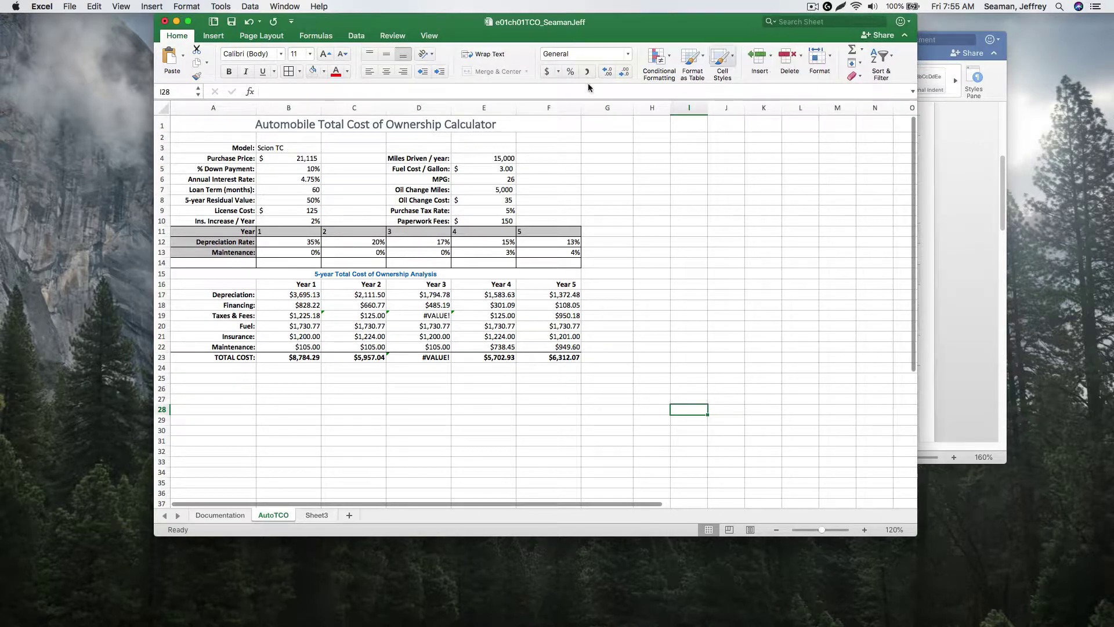
left_click(214, 37)
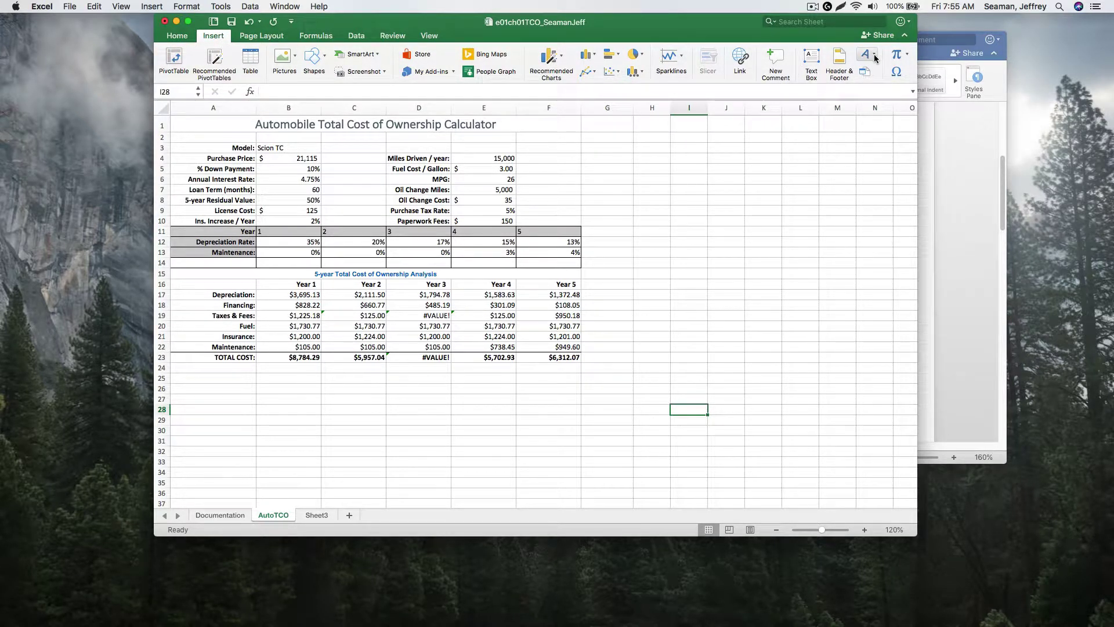
left_click(810, 76)
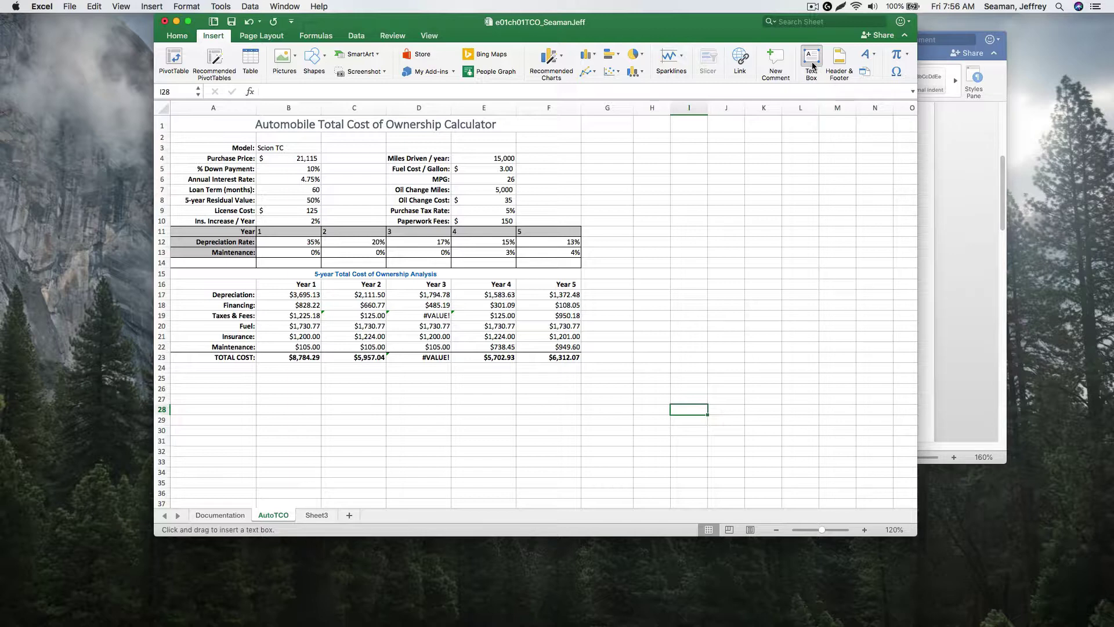
left_click(866, 54)
left_click(865, 54)
left_click(261, 36)
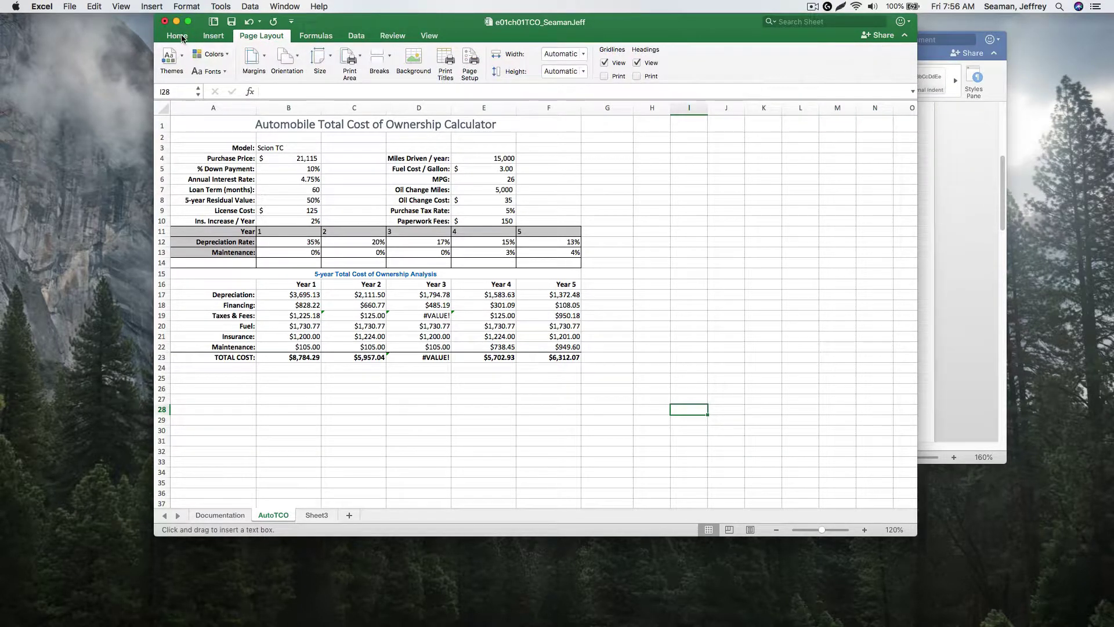
left_click(177, 36)
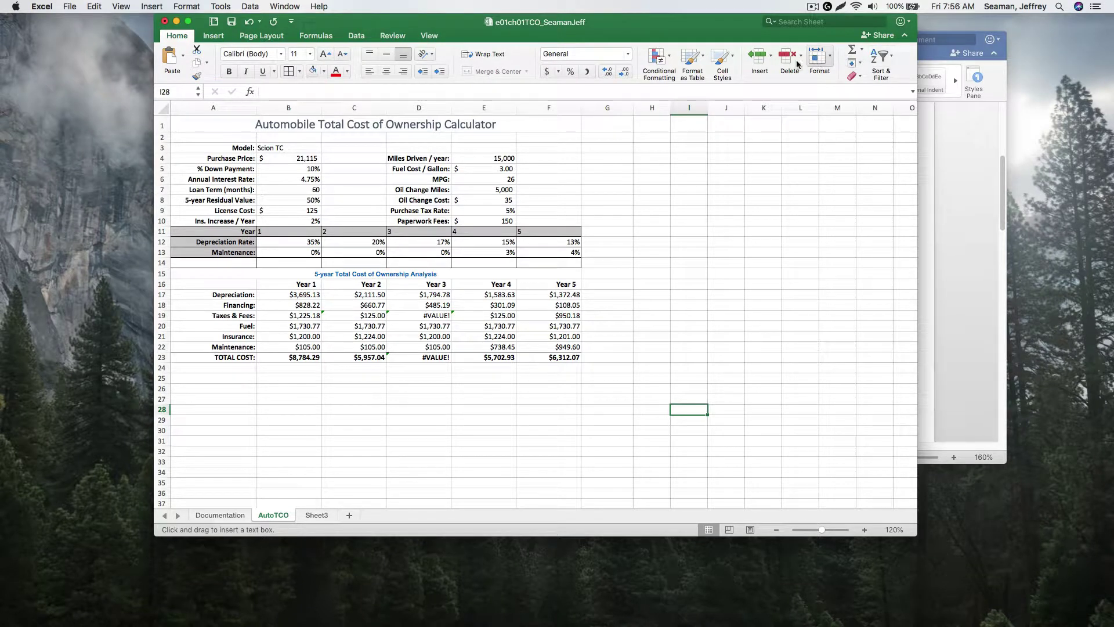
left_click(770, 54)
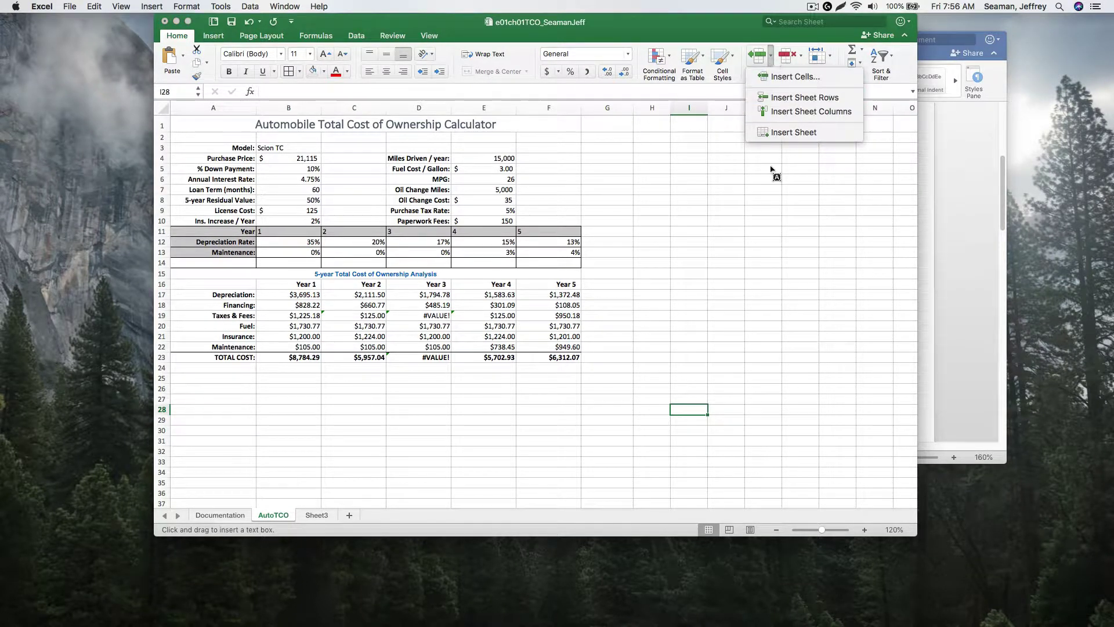
left_click(766, 192)
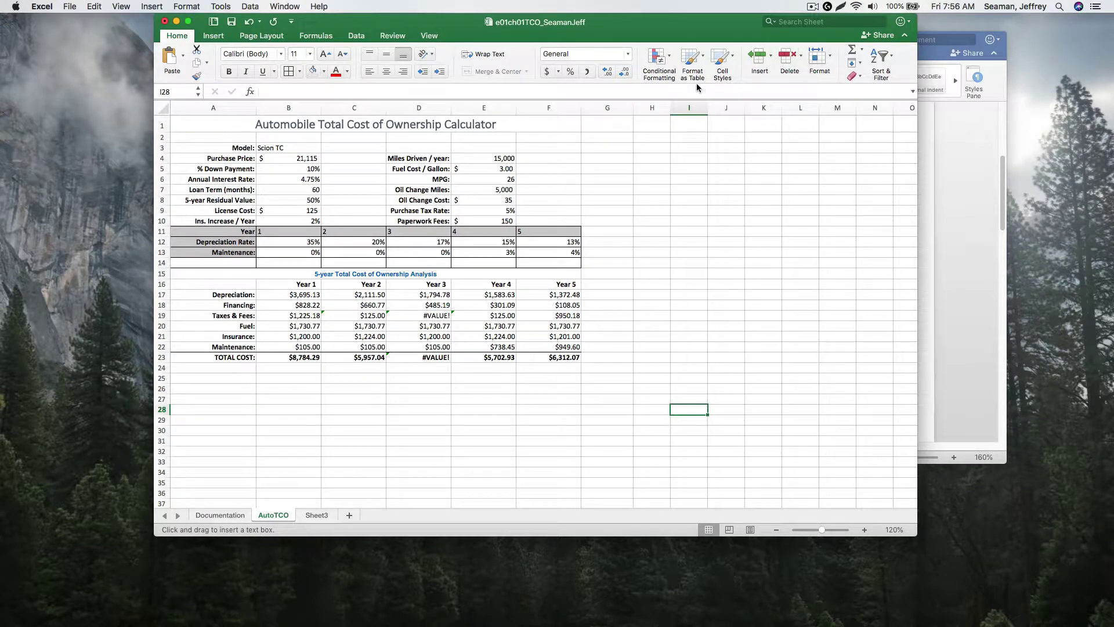
left_click(204, 39)
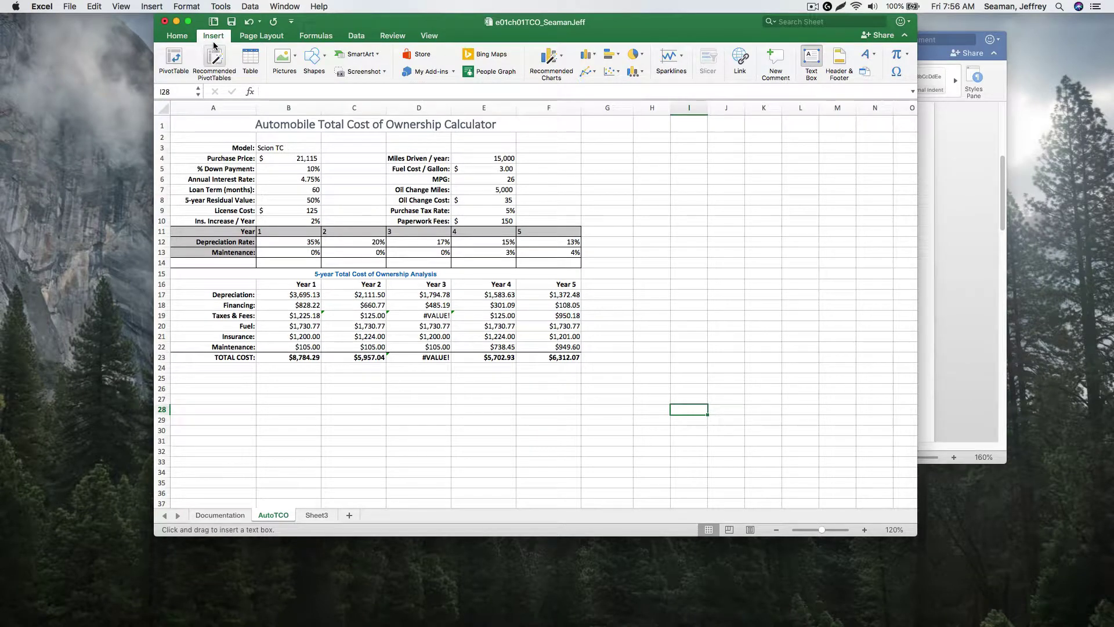
left_click(182, 38)
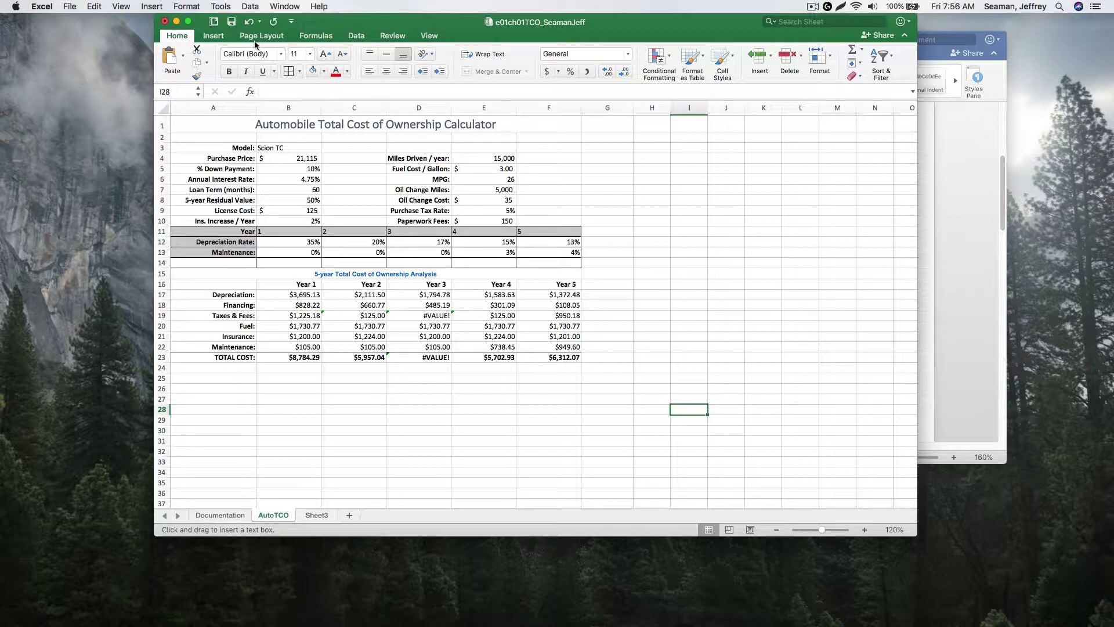
left_click(215, 36)
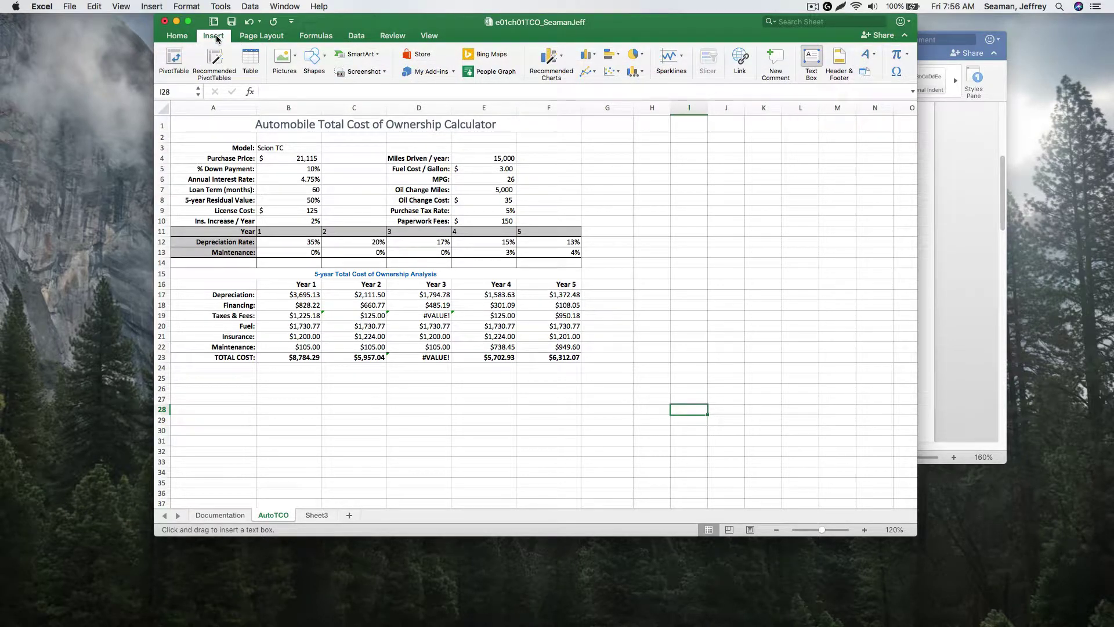
left_click(235, 37)
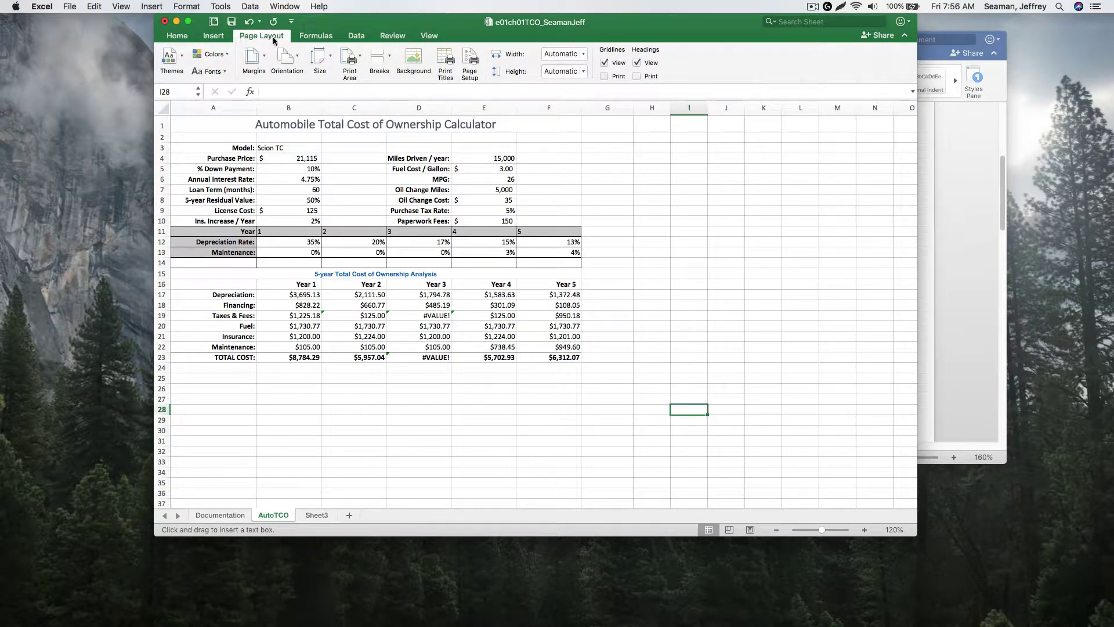
left_click(318, 39)
left_click(236, 43)
left_click(214, 39)
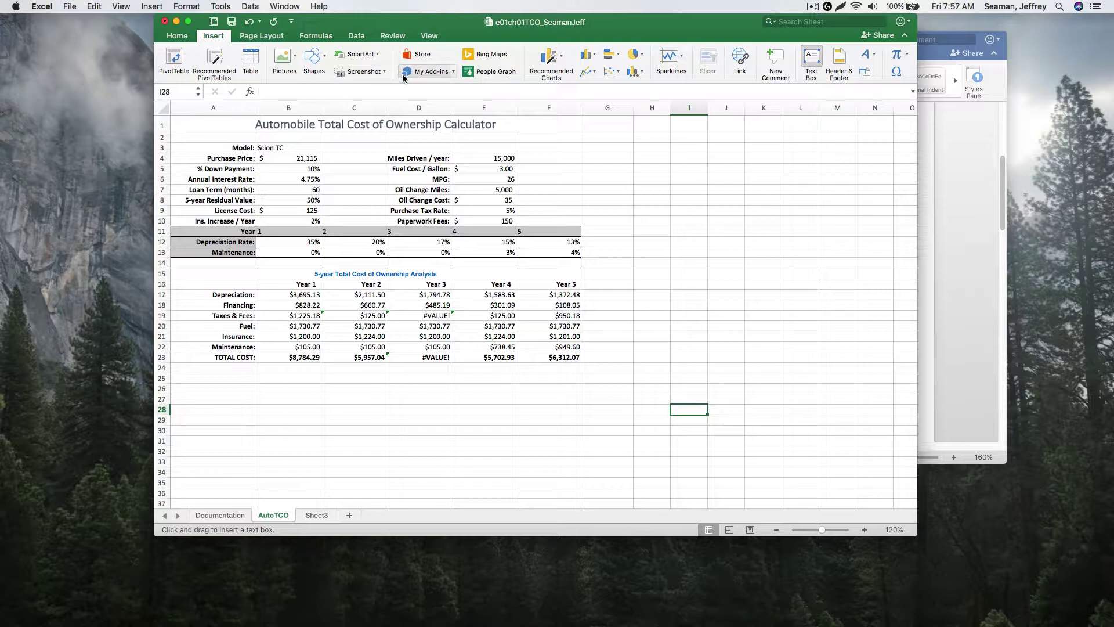
left_click(177, 36)
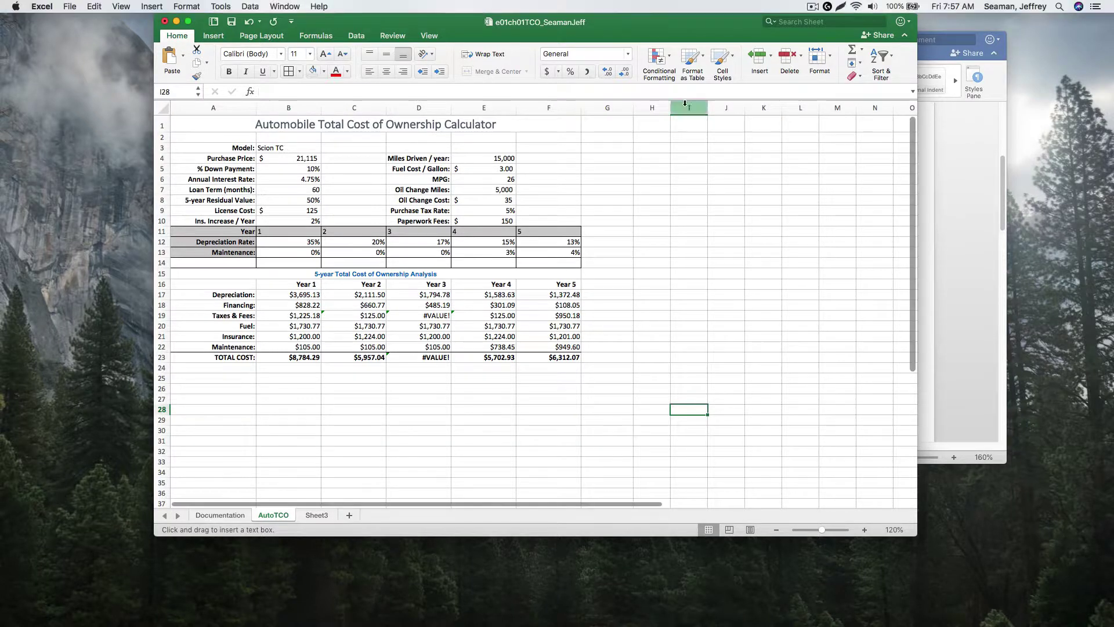
Step: Insert a page header on the AutoTCO worksheet with "Total Cost of Ownership Forecast" in the center section
left_click(212, 39)
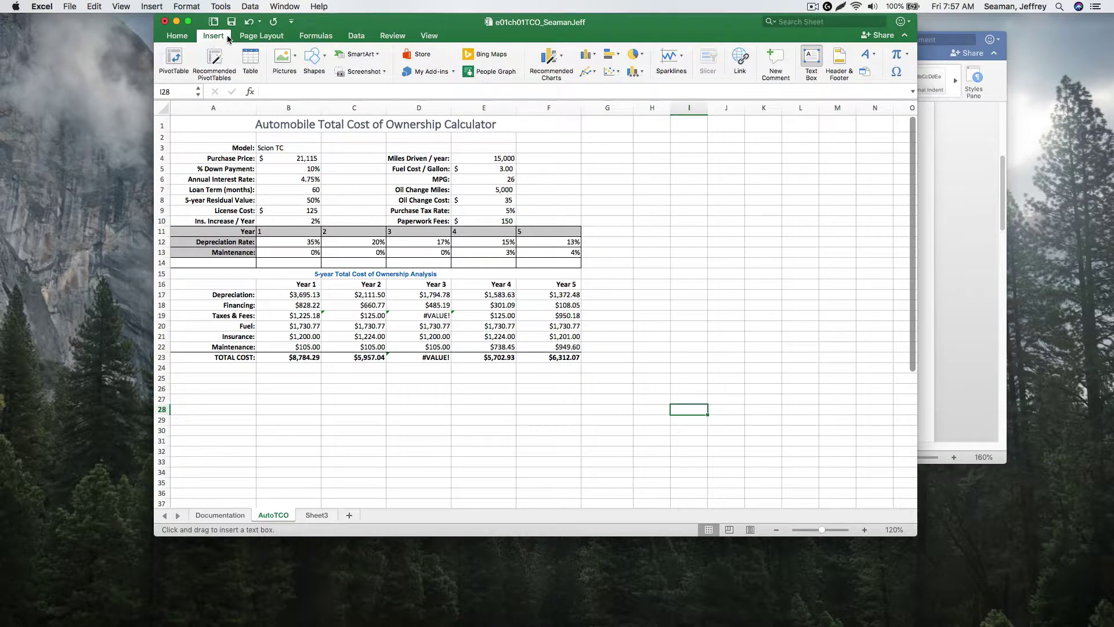
left_click(838, 59)
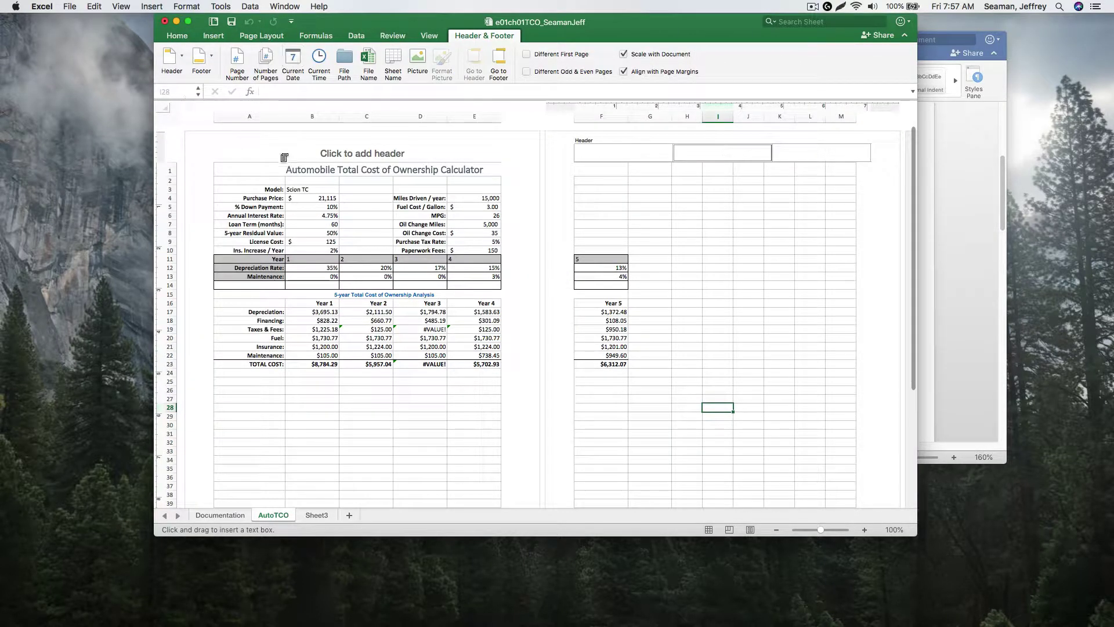
left_click(374, 155)
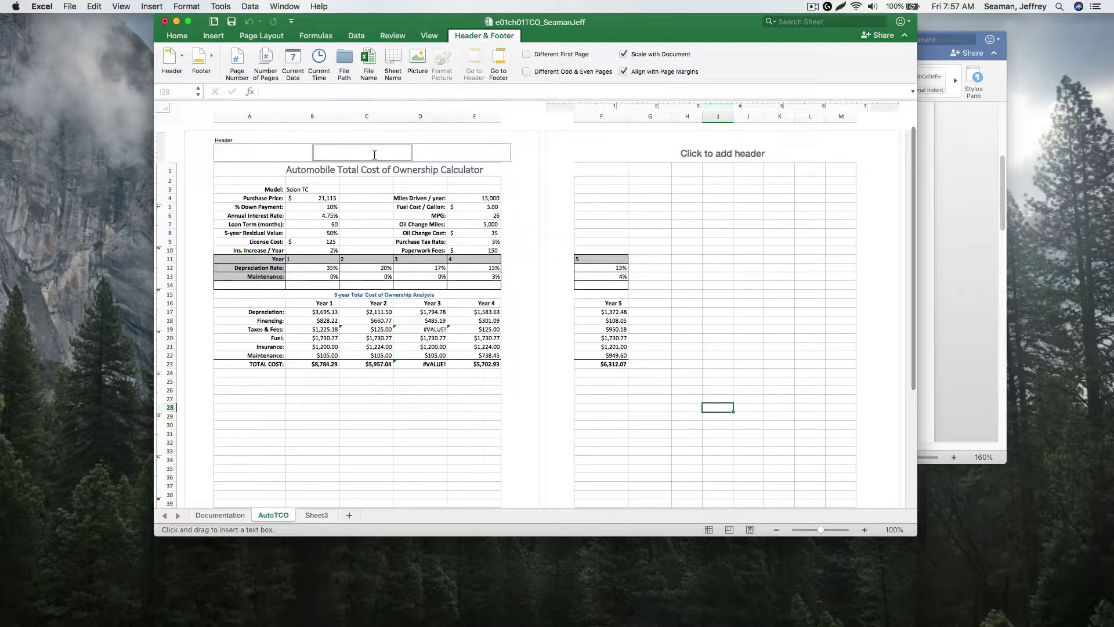
type("Total Cost of Ownership Forecast")
key("Return")
left_click(667, 191)
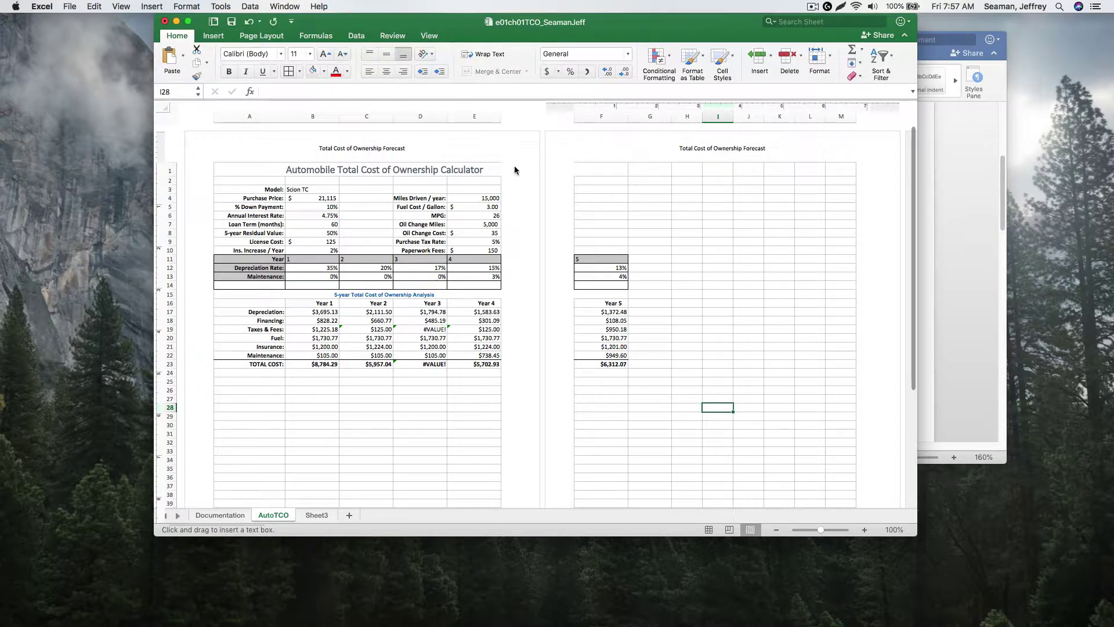
Step: Format the AutoTCO worksheet's center header text as 18-point bold
left_click(382, 151)
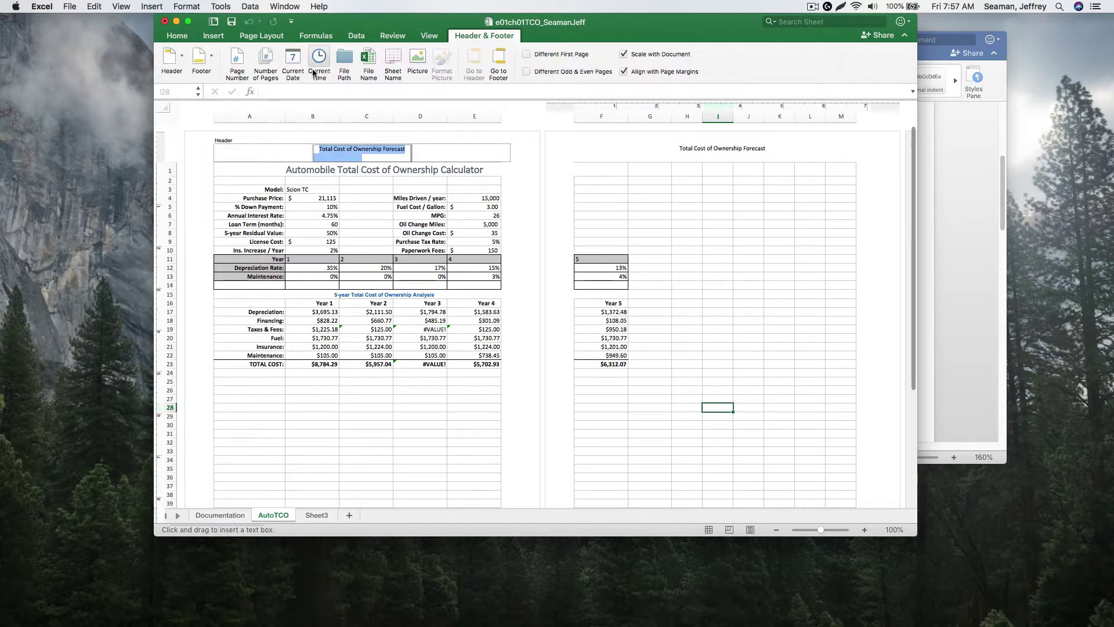
left_click(178, 37)
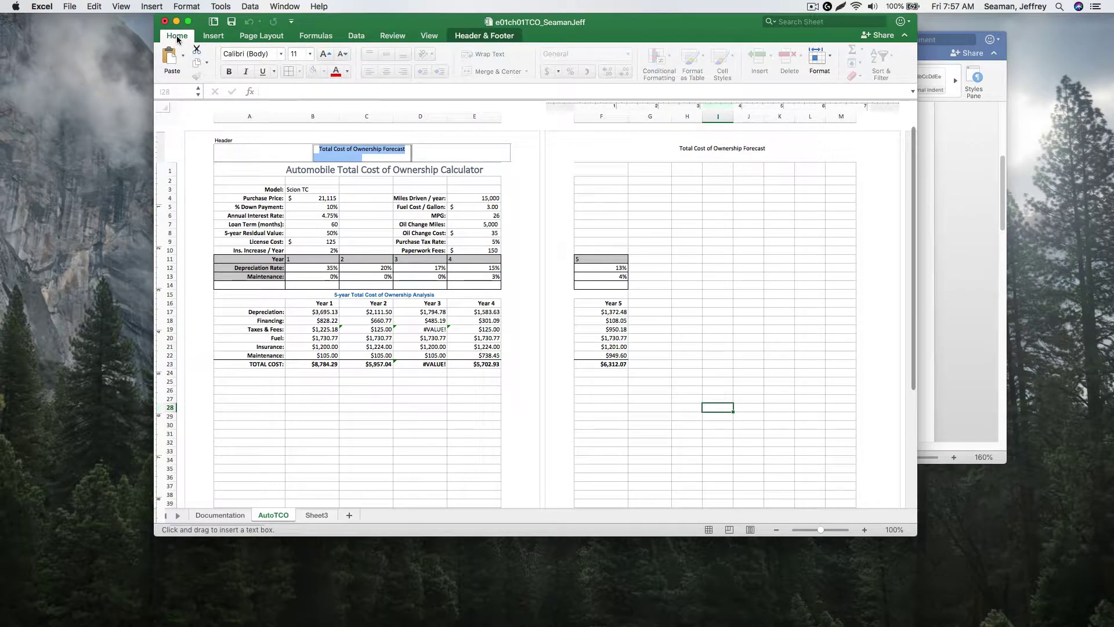
left_click(310, 53)
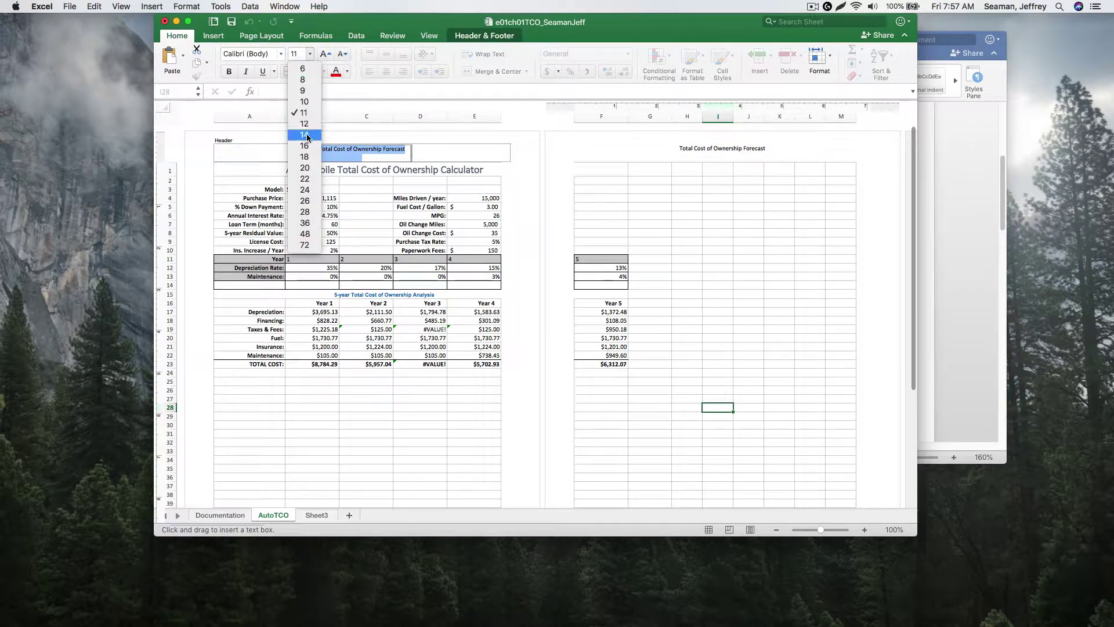
left_click(312, 158)
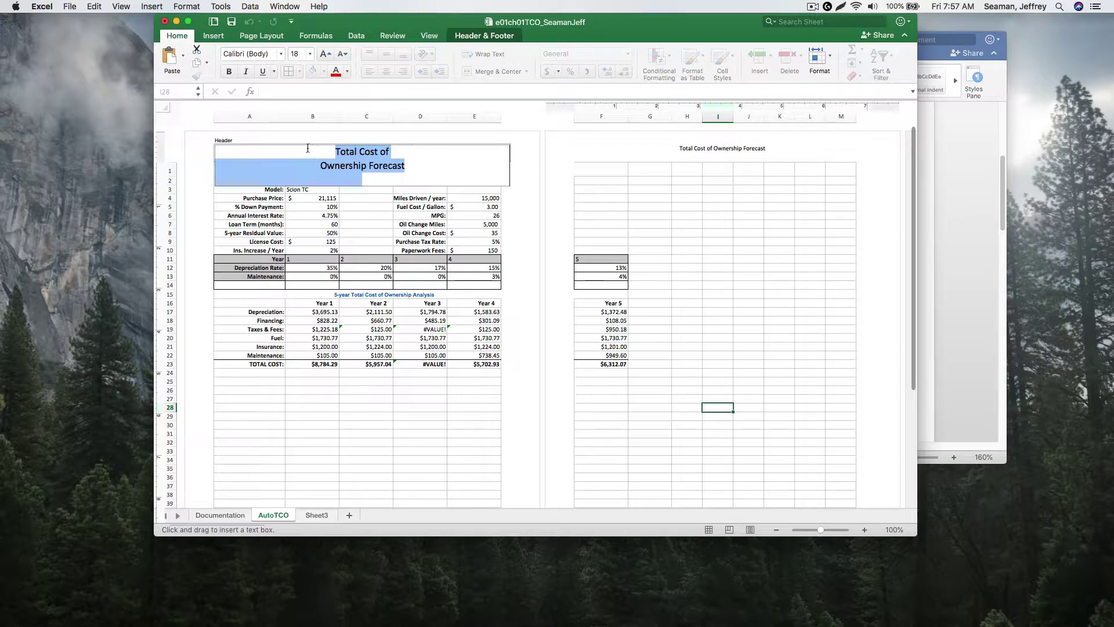
left_click(230, 71)
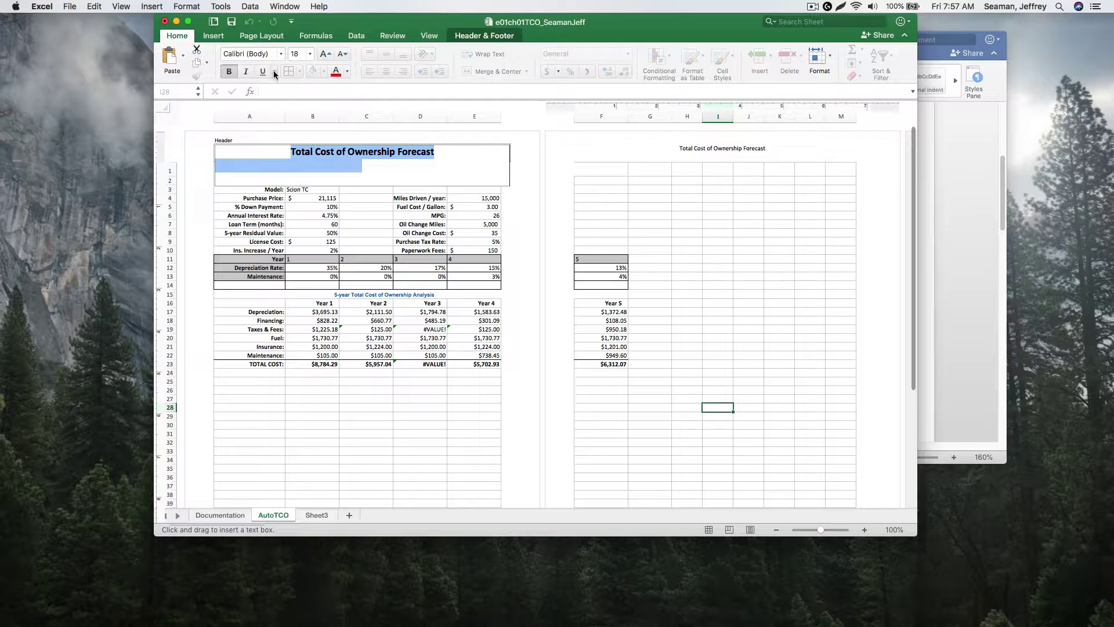
left_click(218, 37)
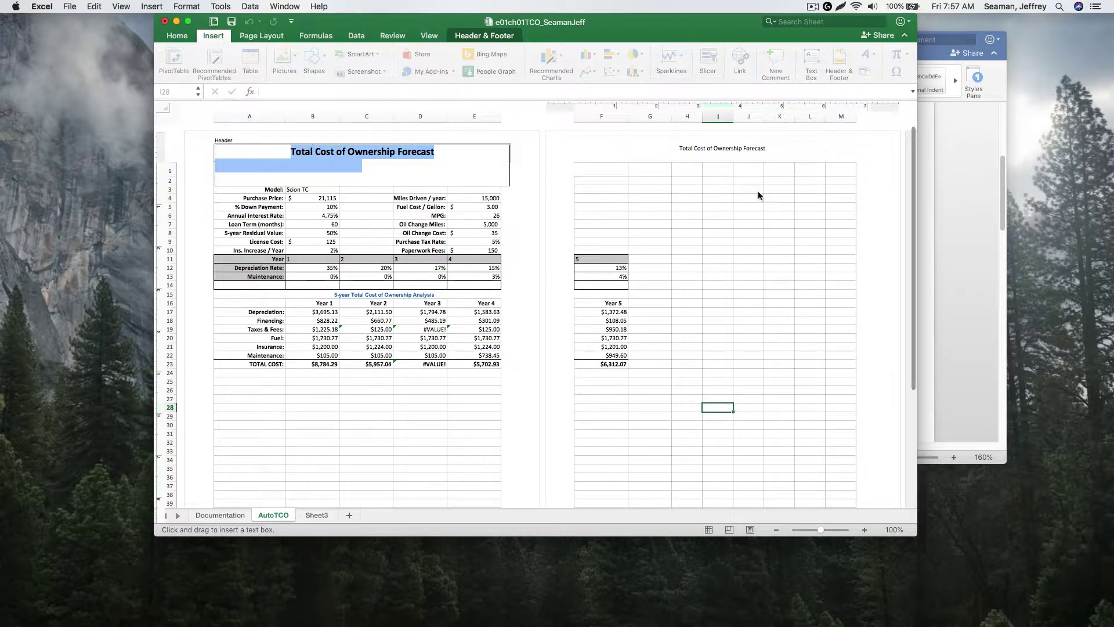
Step: Switch to Word and highlight the step 9 number and instruction text in yellow
left_click(949, 194)
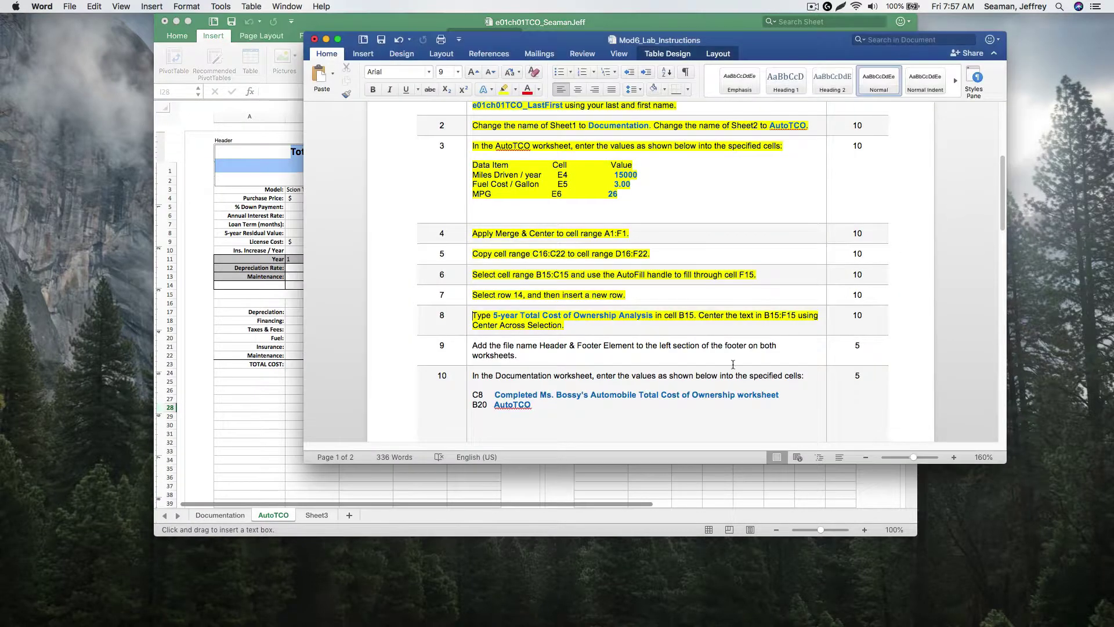
left_click_drag(555, 357, 479, 339)
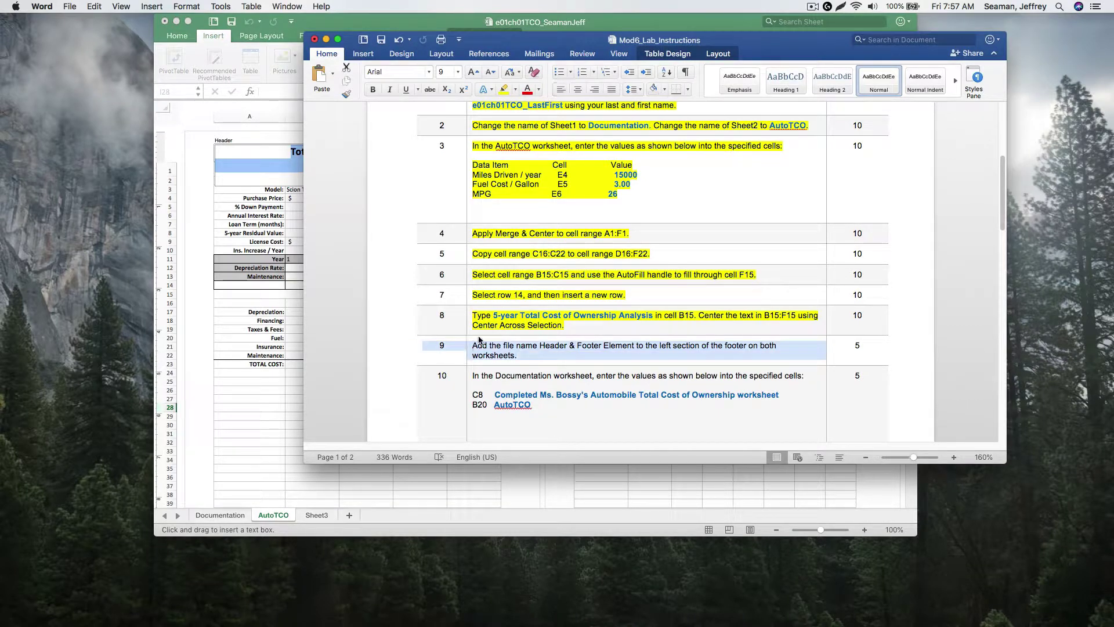
left_click(504, 89)
scroll(560, 224, "down", 2)
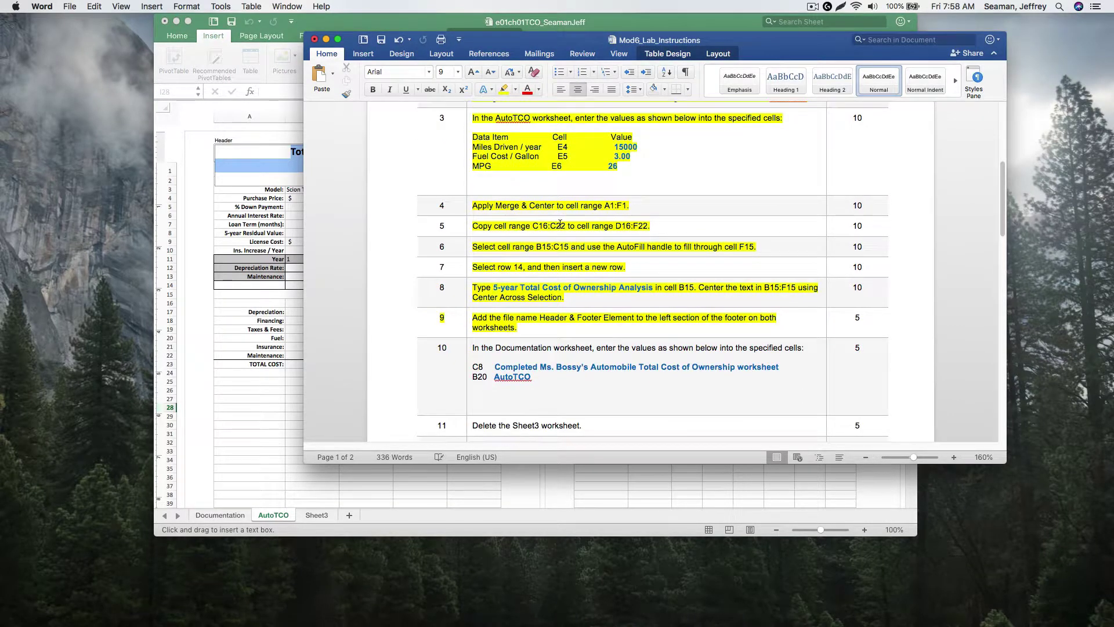
scroll(560, 224, "down", 5)
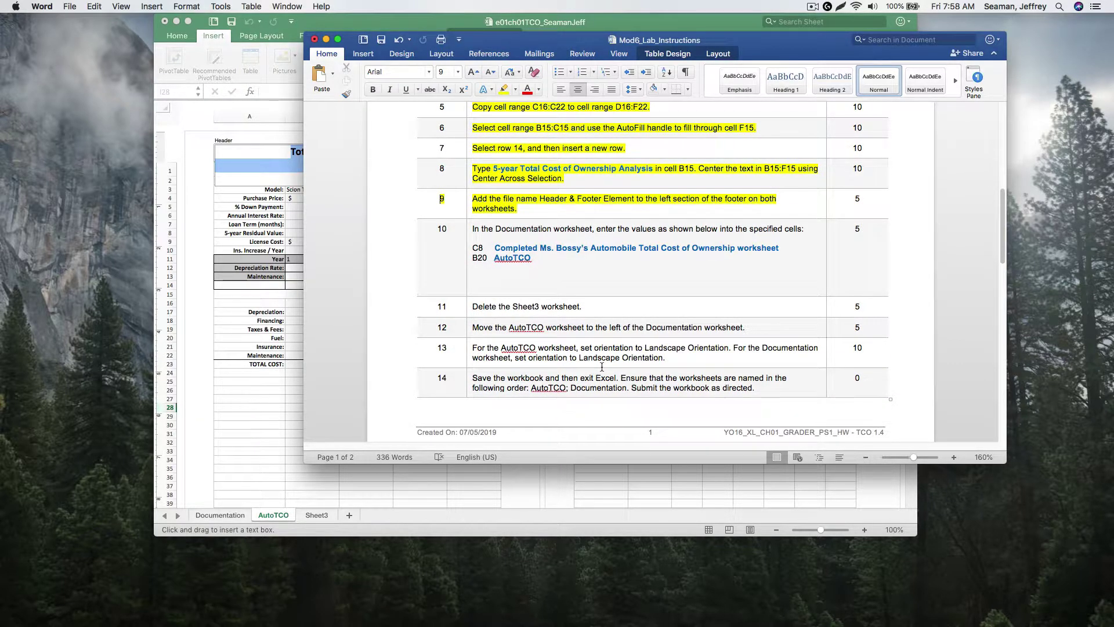
Step: Switch to Excel, finish editing the header, and set the AutoTCO worksheet's page orientation to Landscape
left_click(270, 134)
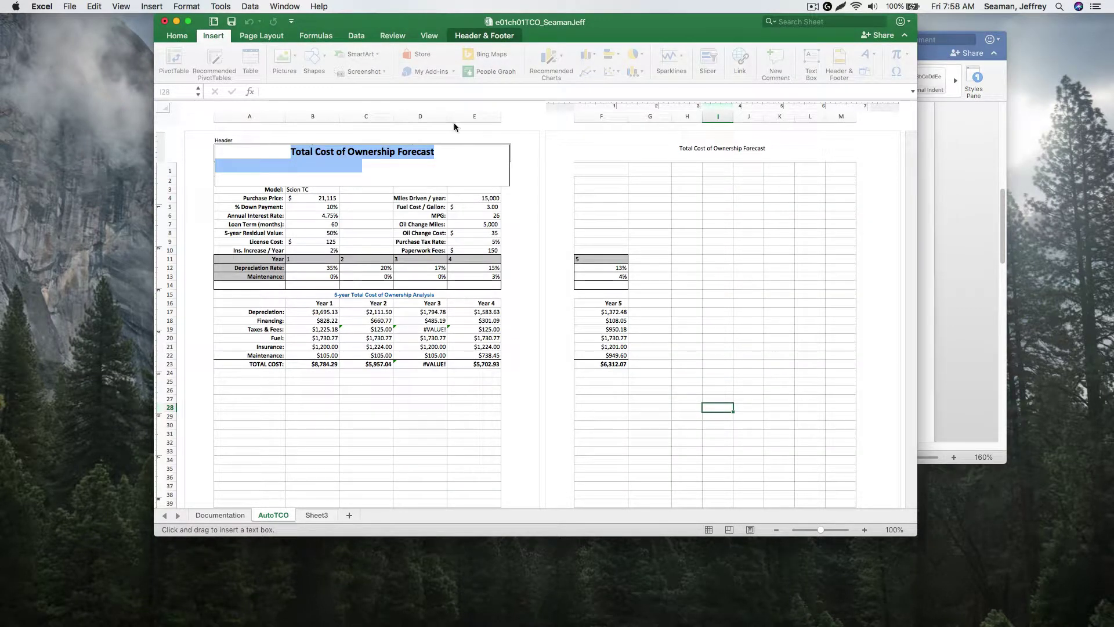
left_click(263, 36)
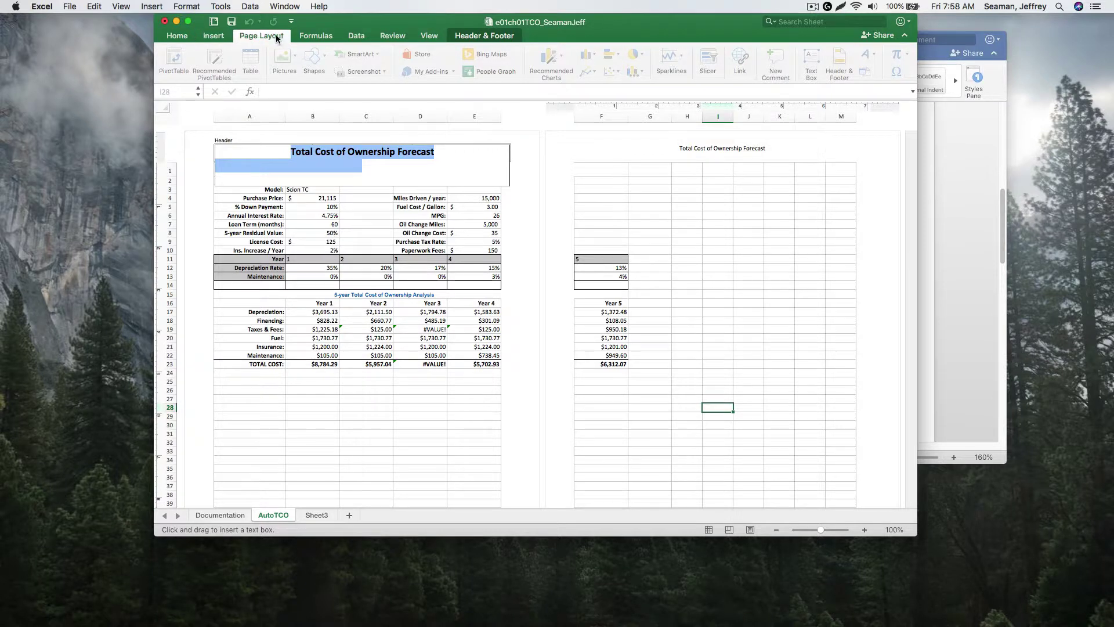
left_click(494, 404)
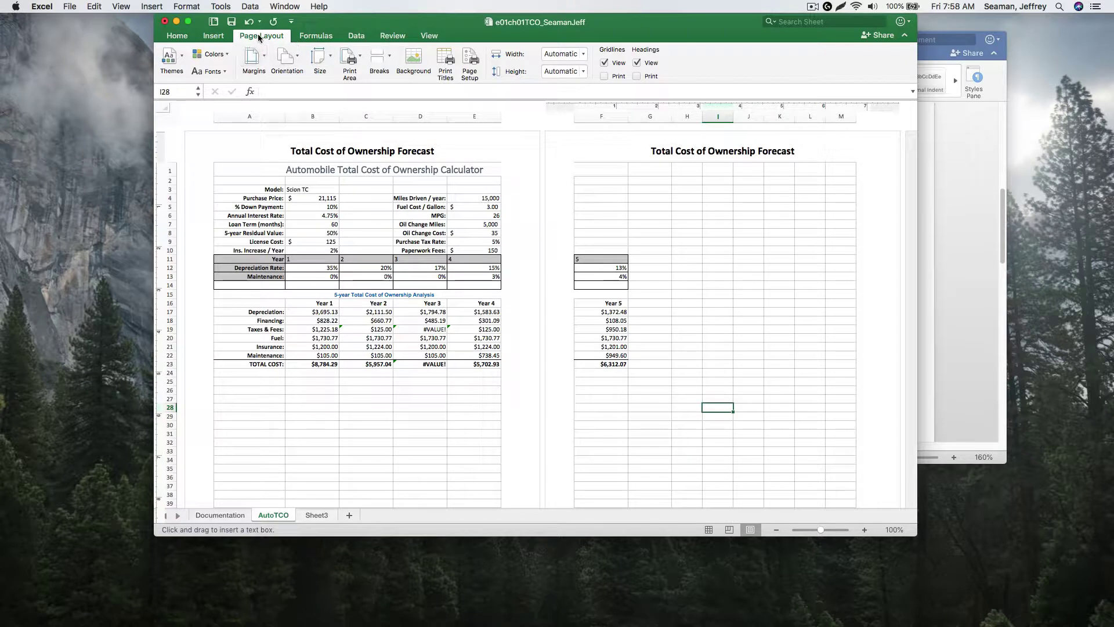
left_click(288, 57)
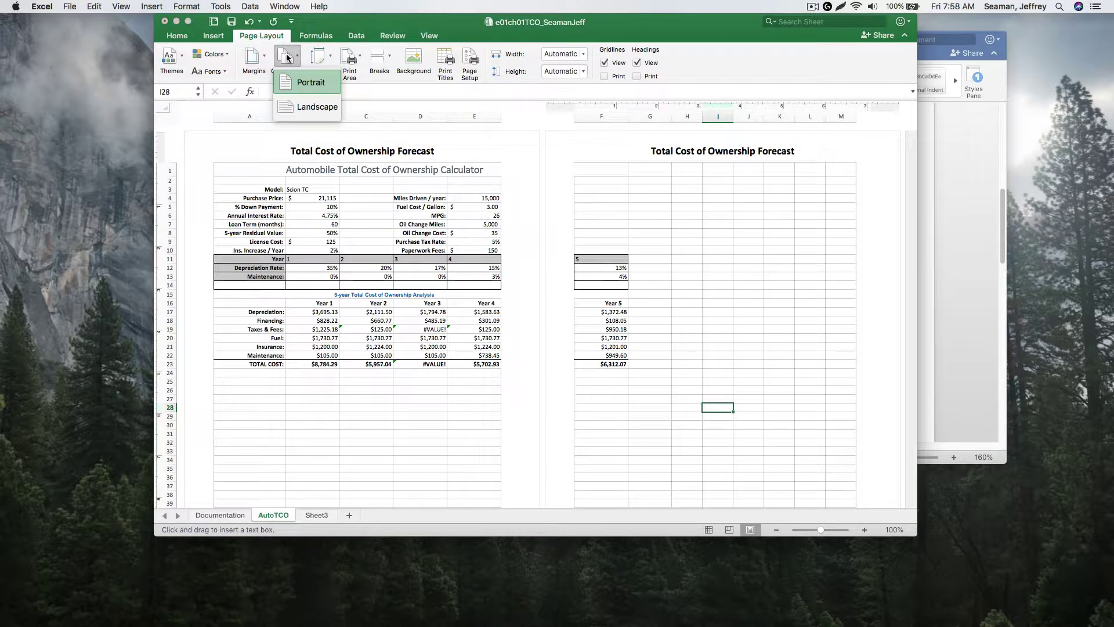
left_click(313, 107)
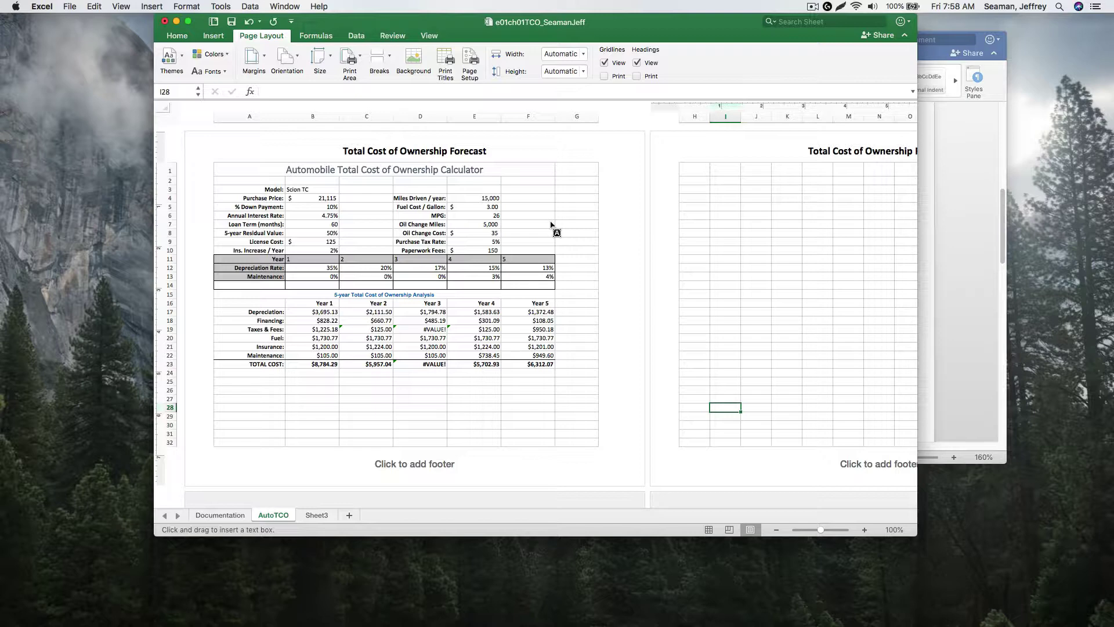
Step: Switch to Word and highlight the step 13 instruction text in yellow
left_click(934, 279)
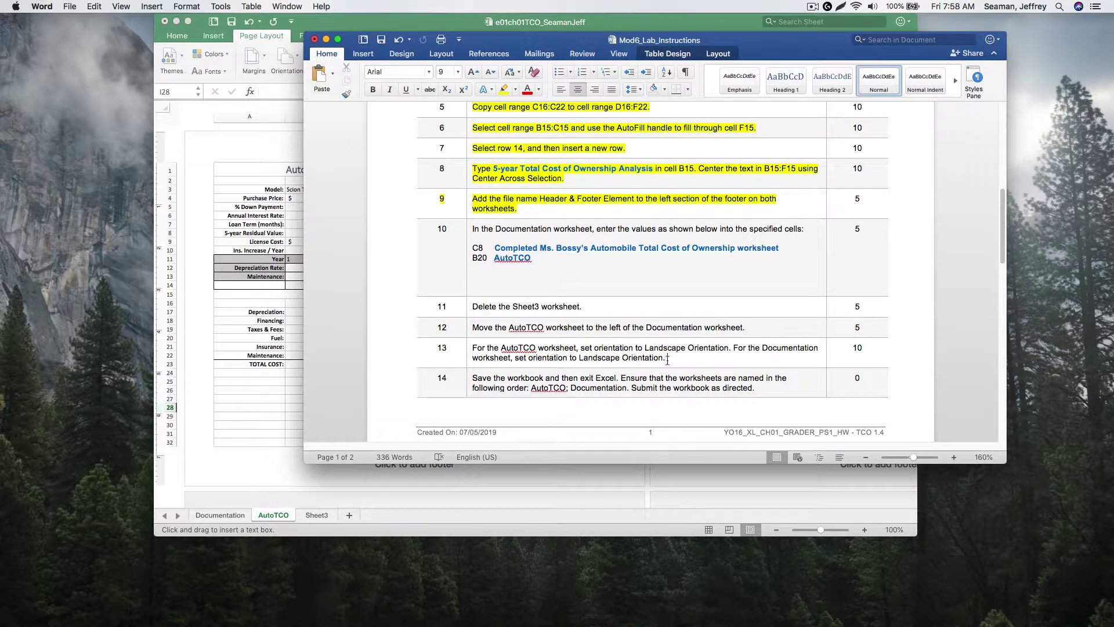
left_click_drag(667, 360, 472, 348)
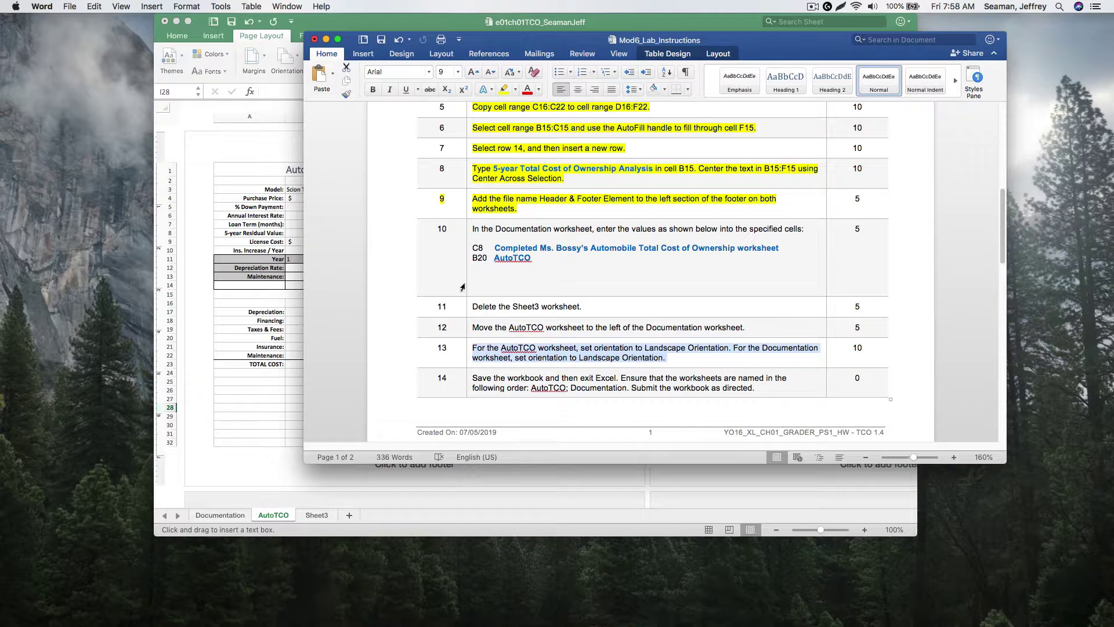
left_click(503, 90)
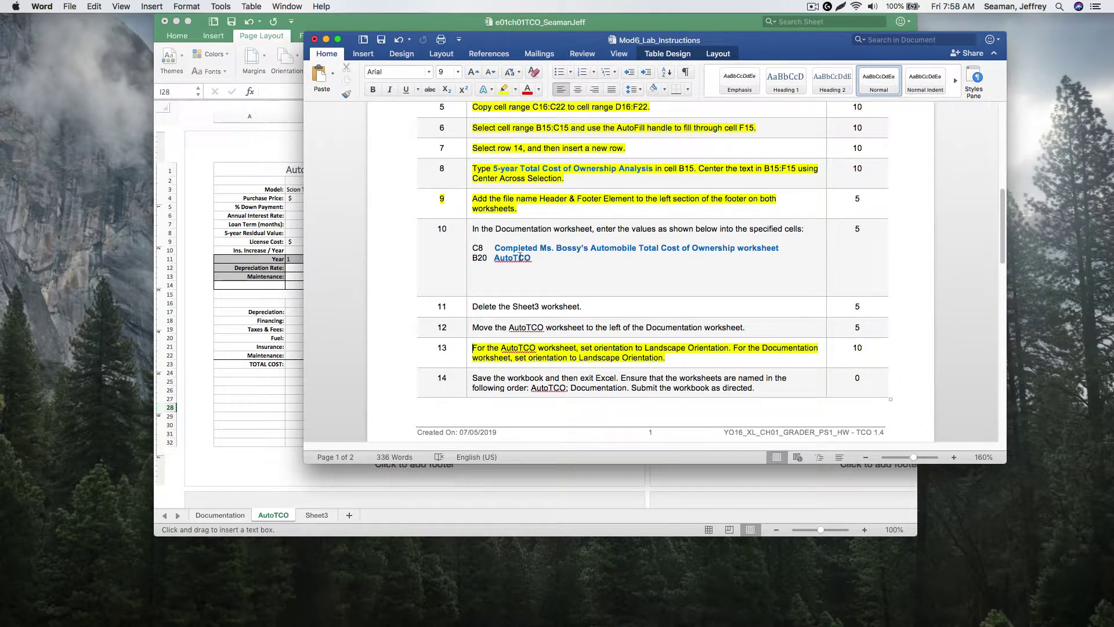
Step: Copy the C8 description text from step 10 of the Word instructions and paste it into cell C8 of Excel's Documentation worksheet
left_click(281, 232)
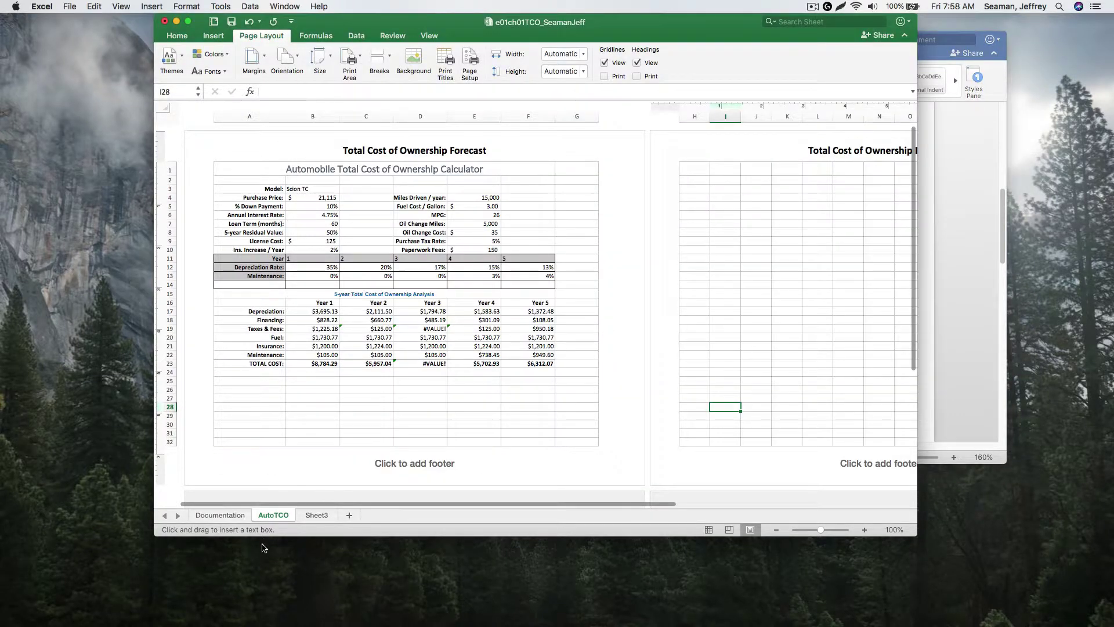
left_click(236, 514)
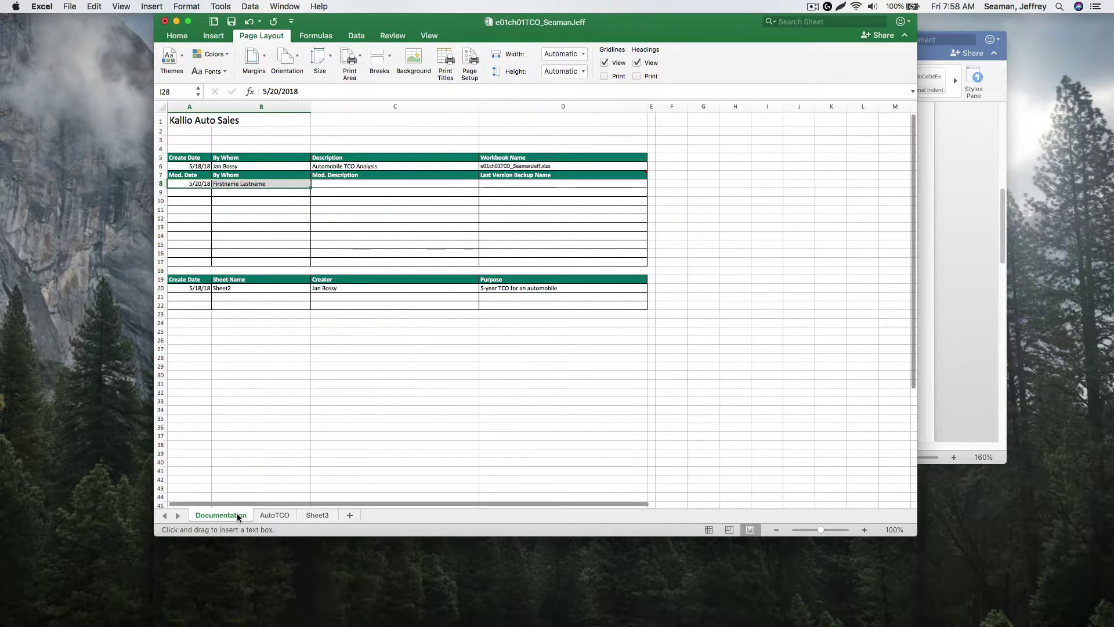
left_click(340, 183)
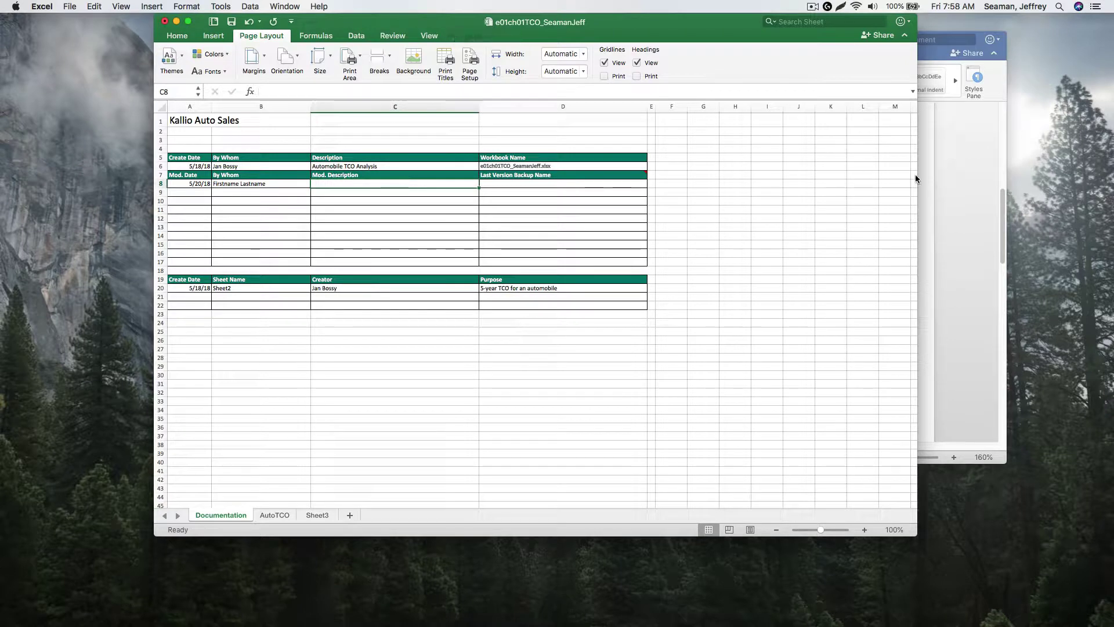
left_click(921, 184)
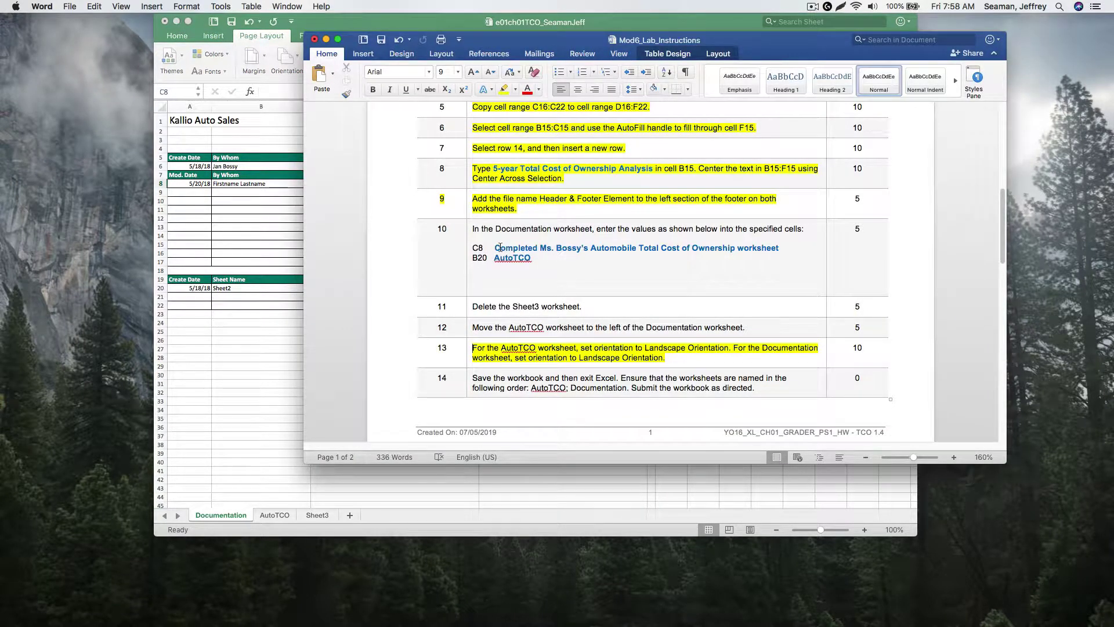
left_click_drag(496, 248, 767, 249)
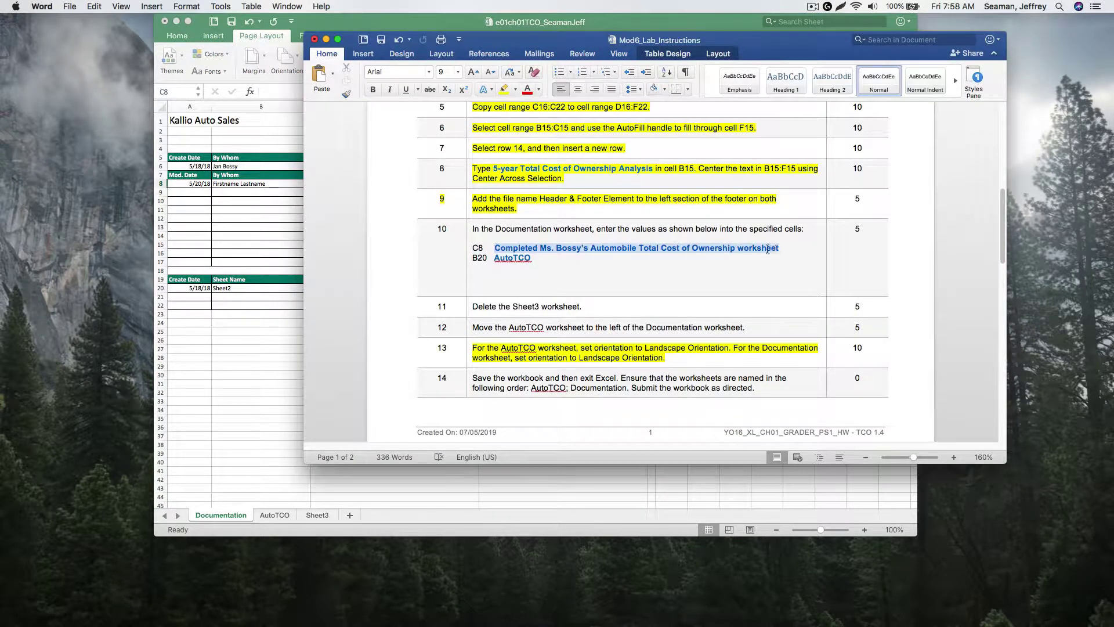
right_click(773, 249)
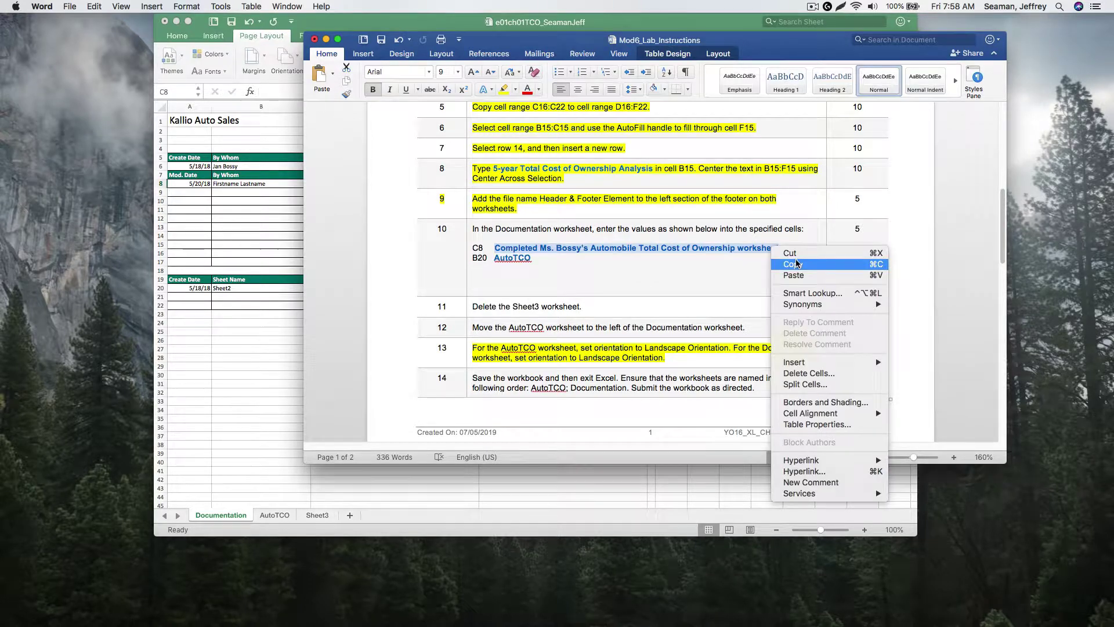
left_click(790, 262)
left_click(278, 230)
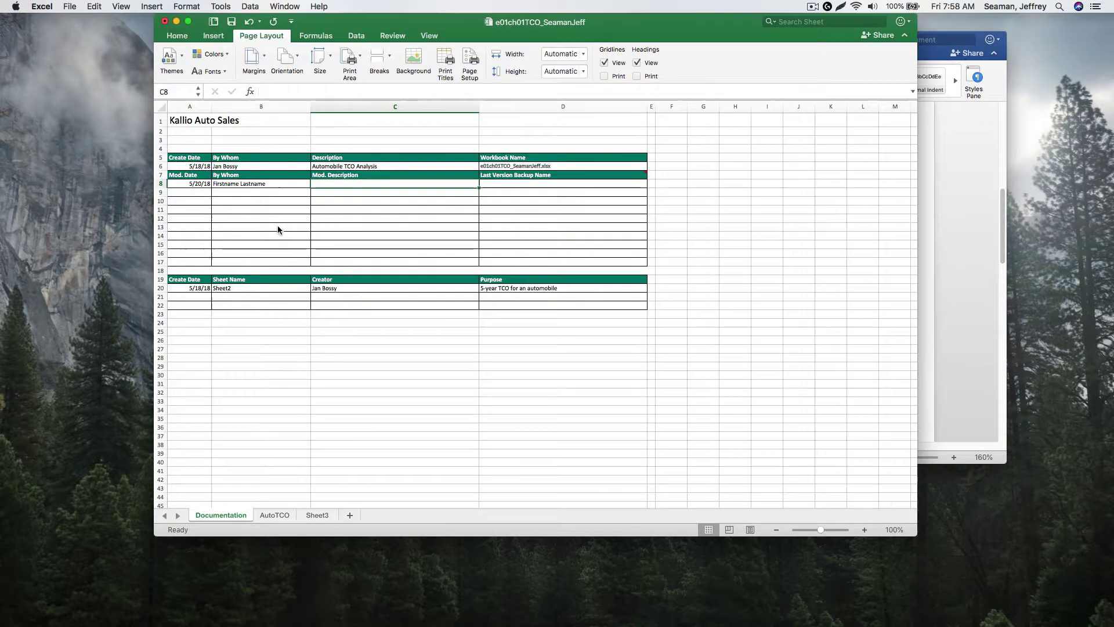
left_click(340, 183)
left_click(323, 186)
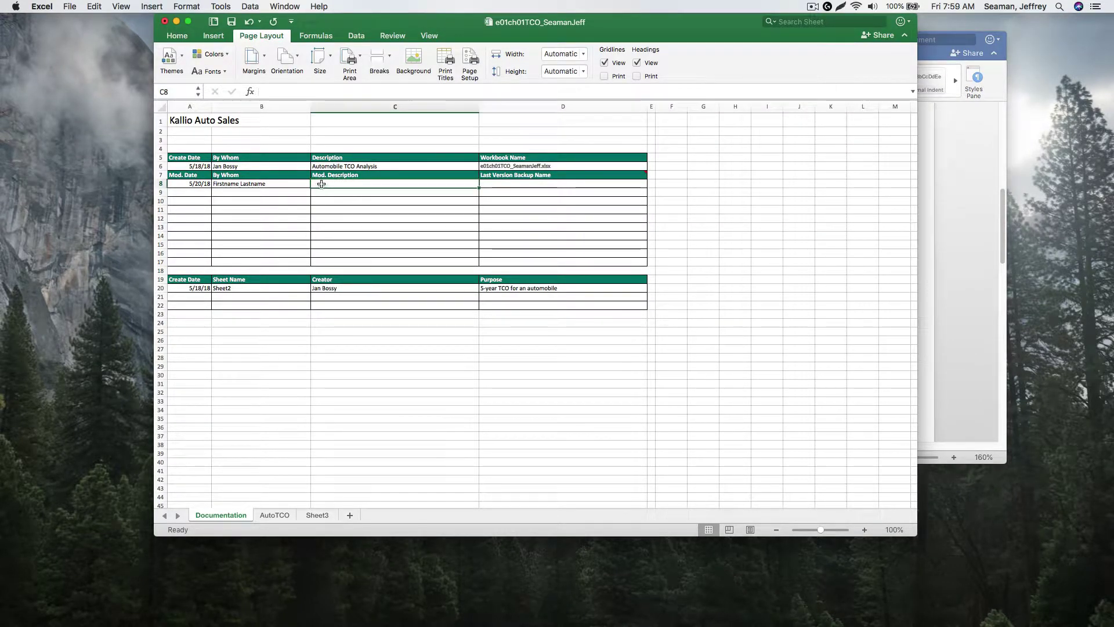
right_click(323, 185)
left_click(358, 211)
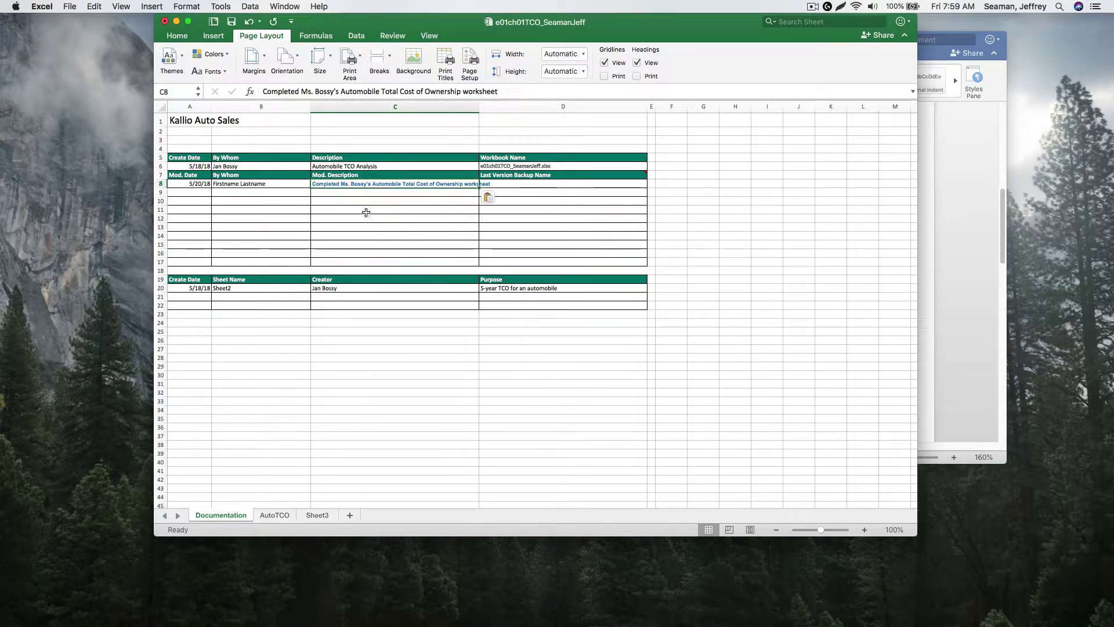
Step: Apply Wrap Text to the description in cell C8 of the Documentation worksheet
left_click(409, 263)
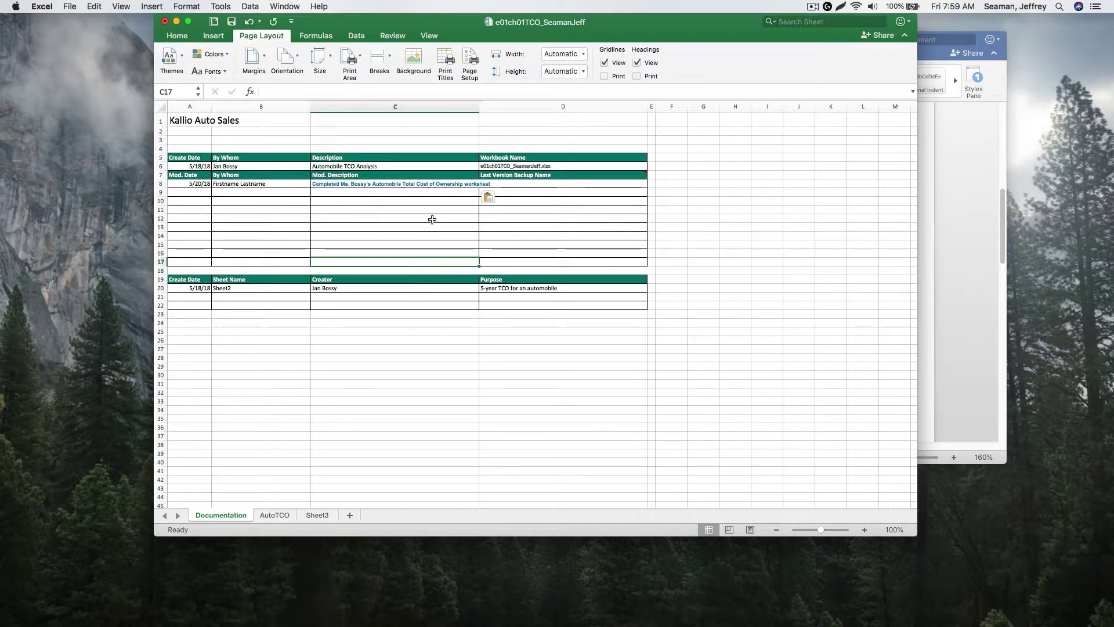
left_click(446, 185)
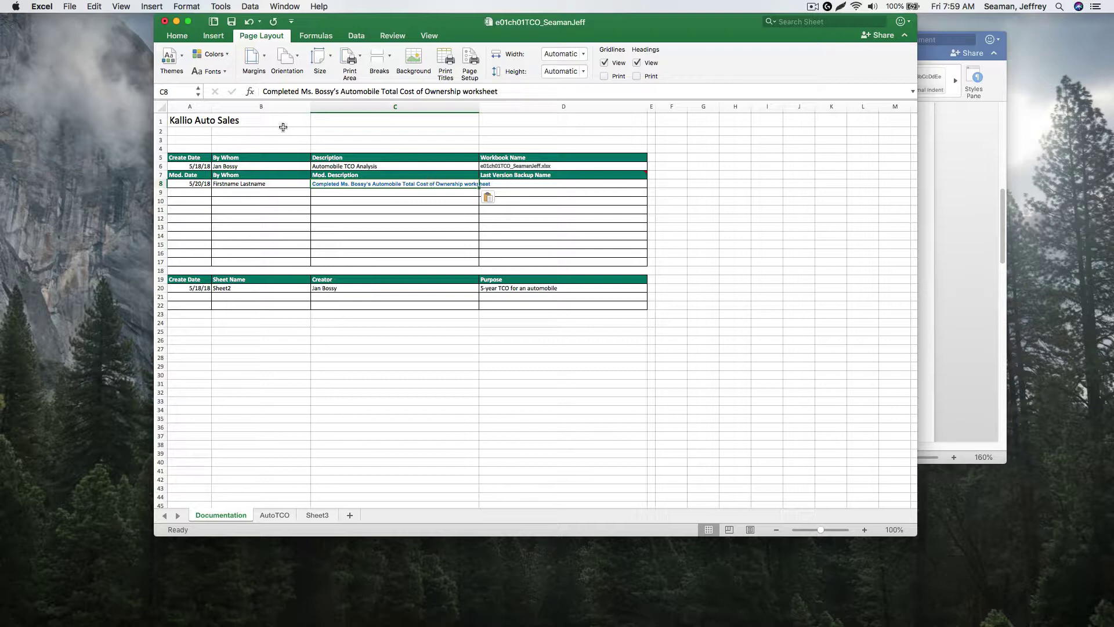
left_click(317, 36)
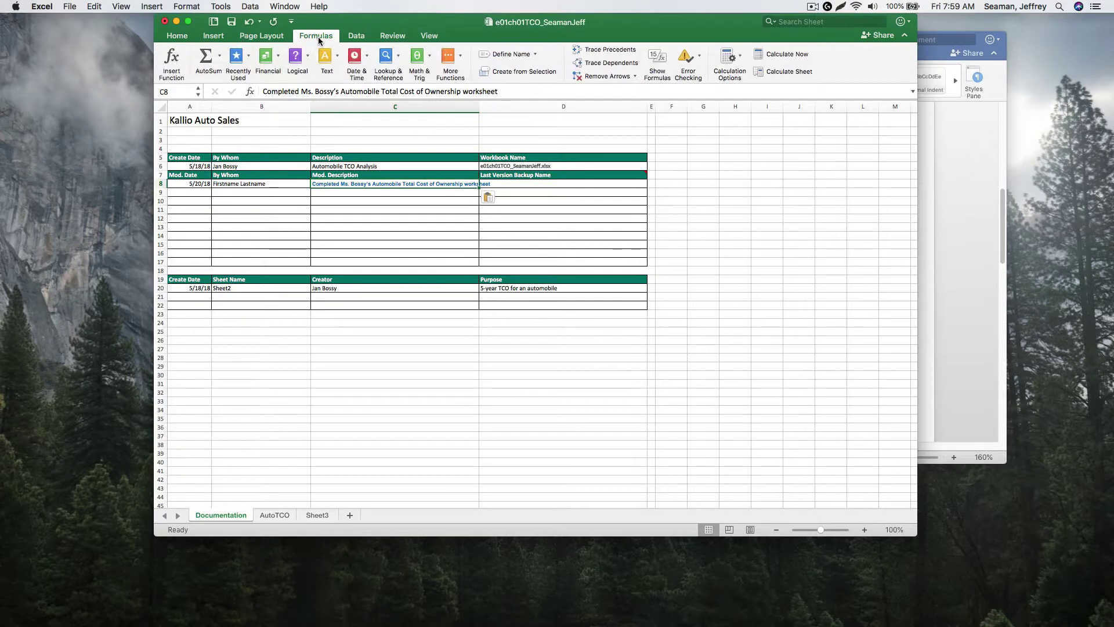
left_click(261, 36)
left_click(212, 37)
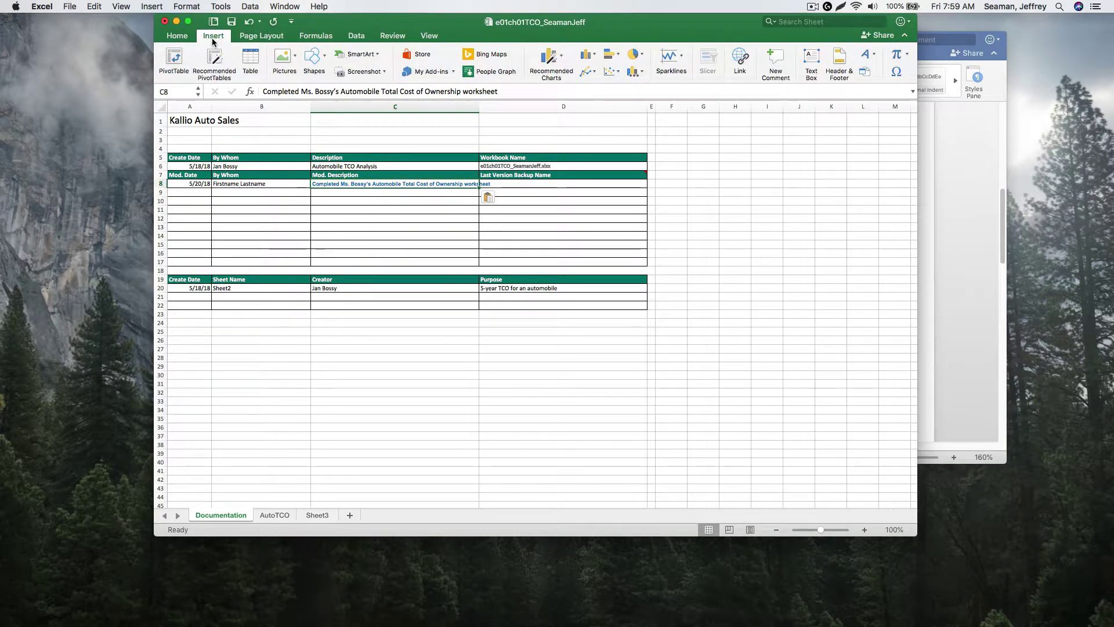
left_click(176, 37)
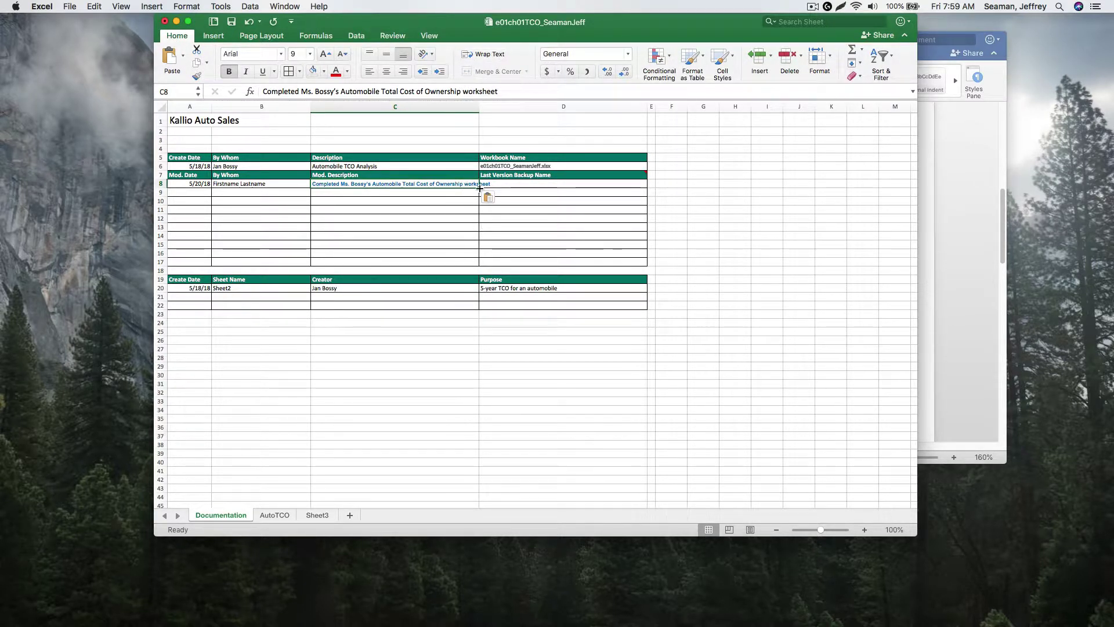
left_click(510, 227)
left_click(438, 187)
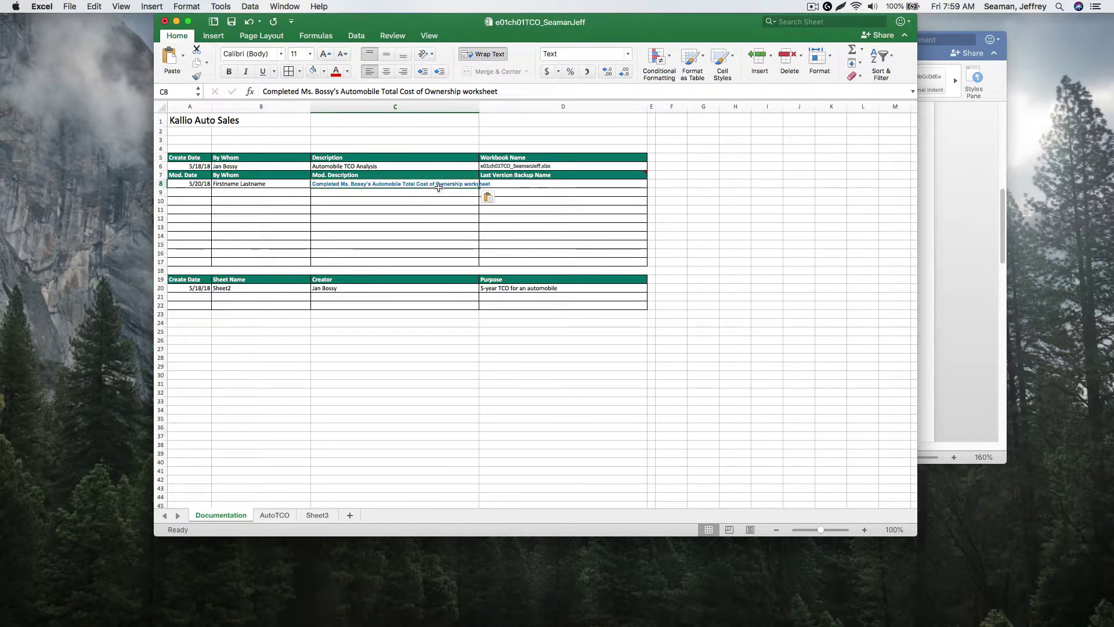
left_click(485, 55)
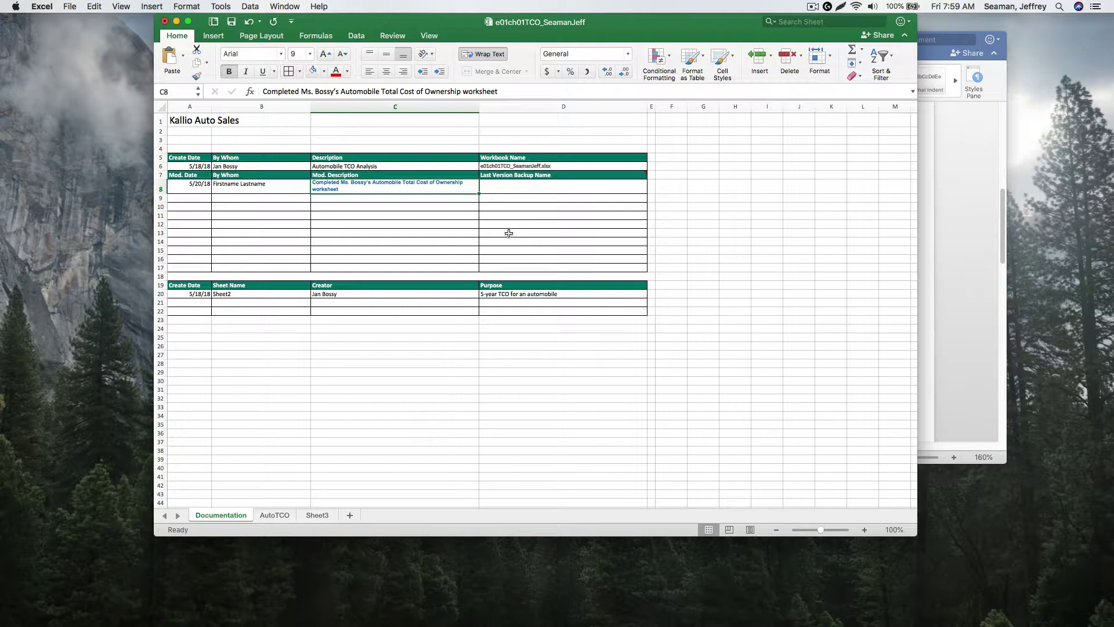
Step: Check the B20 value in the Word instructions and enter "AutoTCO" in cell B20 of Excel's Documentation worksheet
left_click(932, 271)
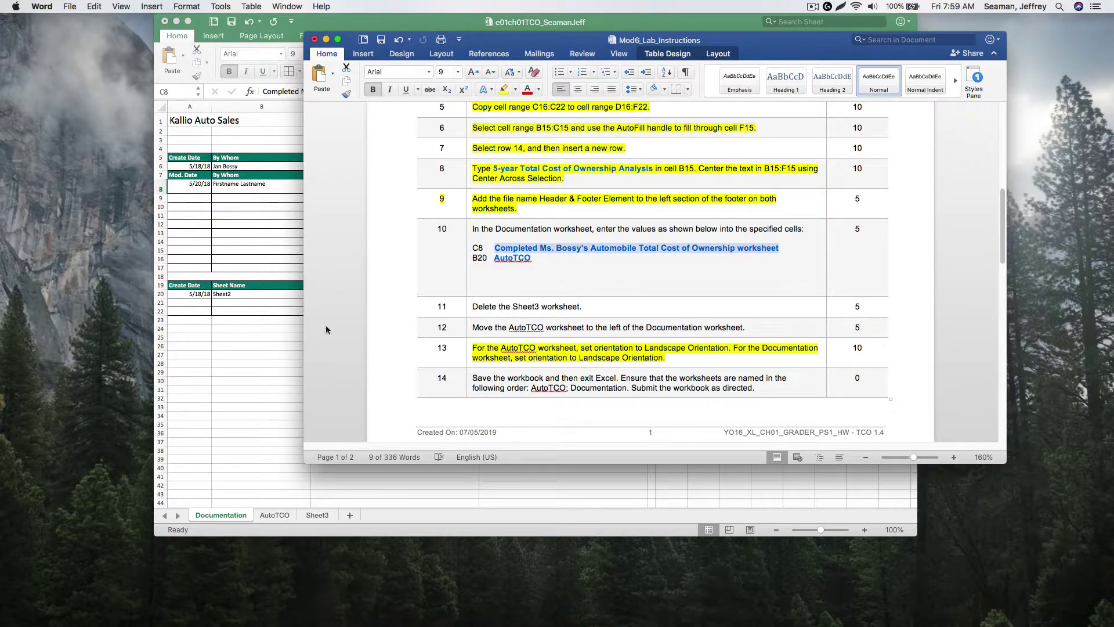
left_click(276, 332)
left_click(245, 293)
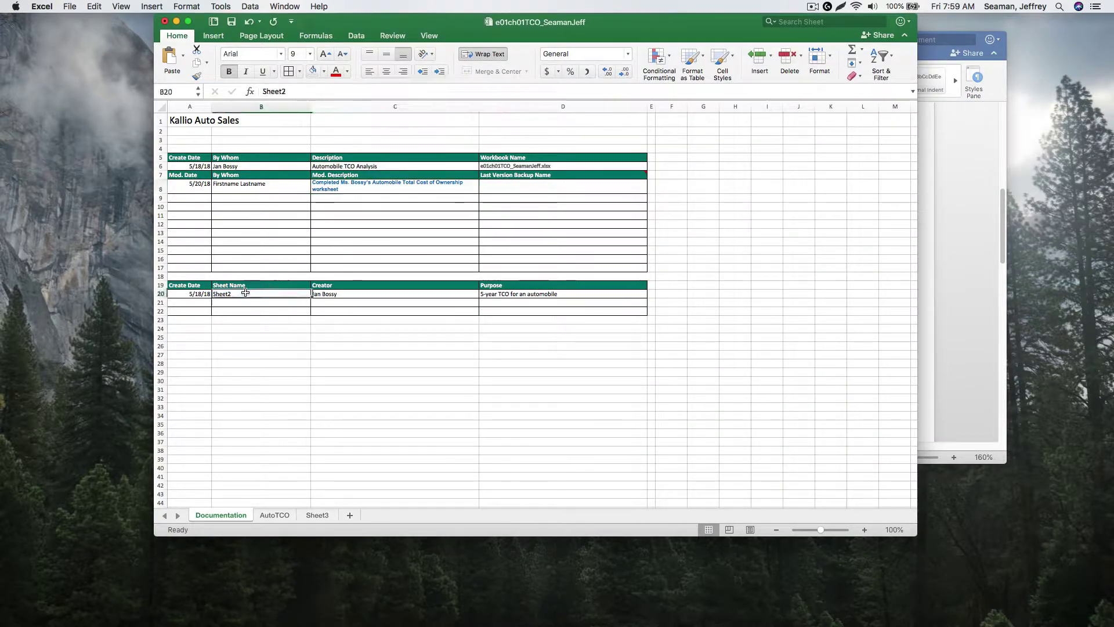
type("Auto")
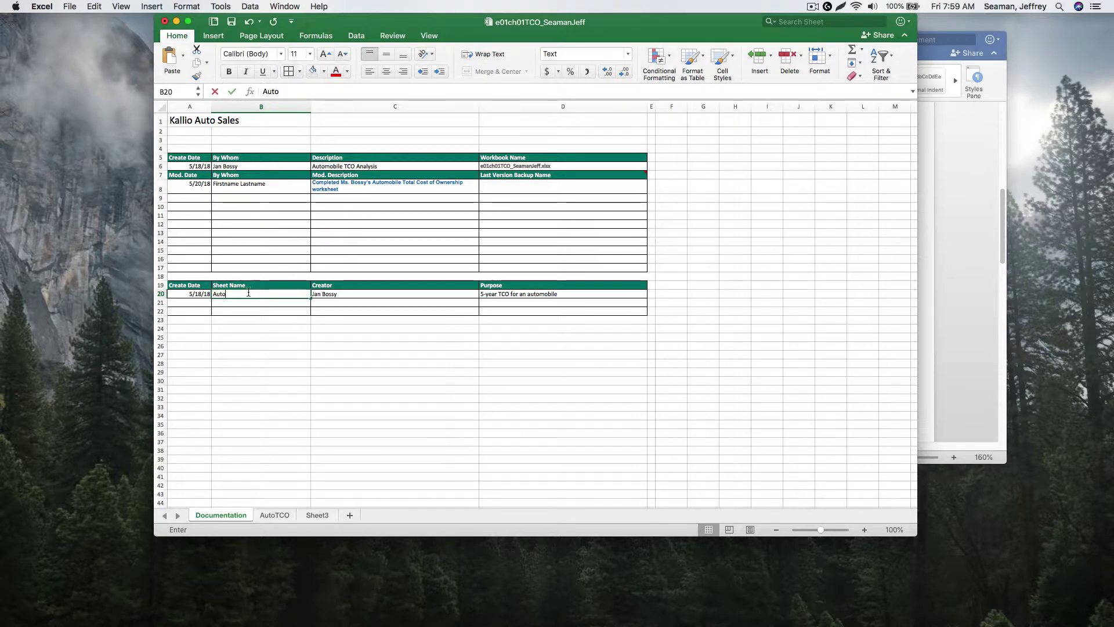
type("TCO")
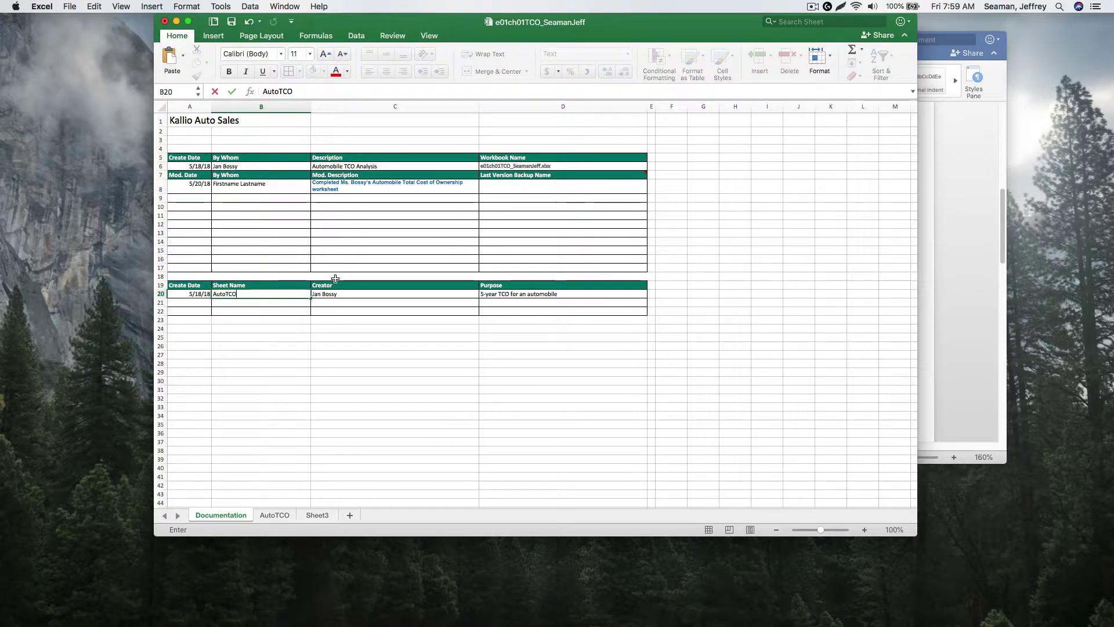
Step: Switch to Word and highlight the step 10 instruction text, including the C8 and B20 lines, in yellow
left_click(956, 300)
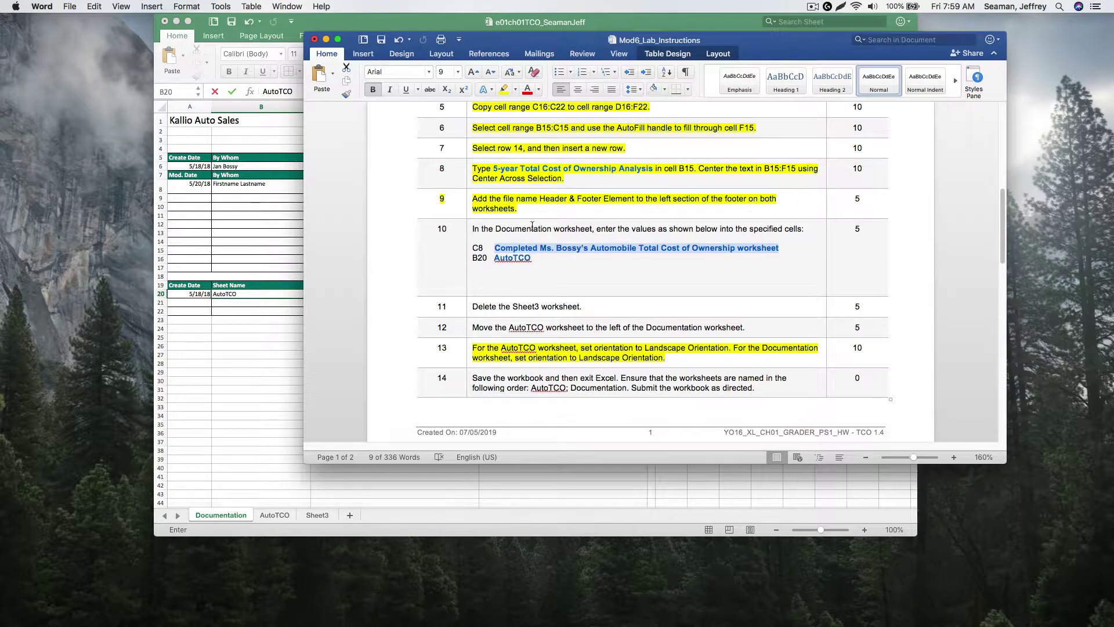
left_click_drag(531, 259, 473, 228)
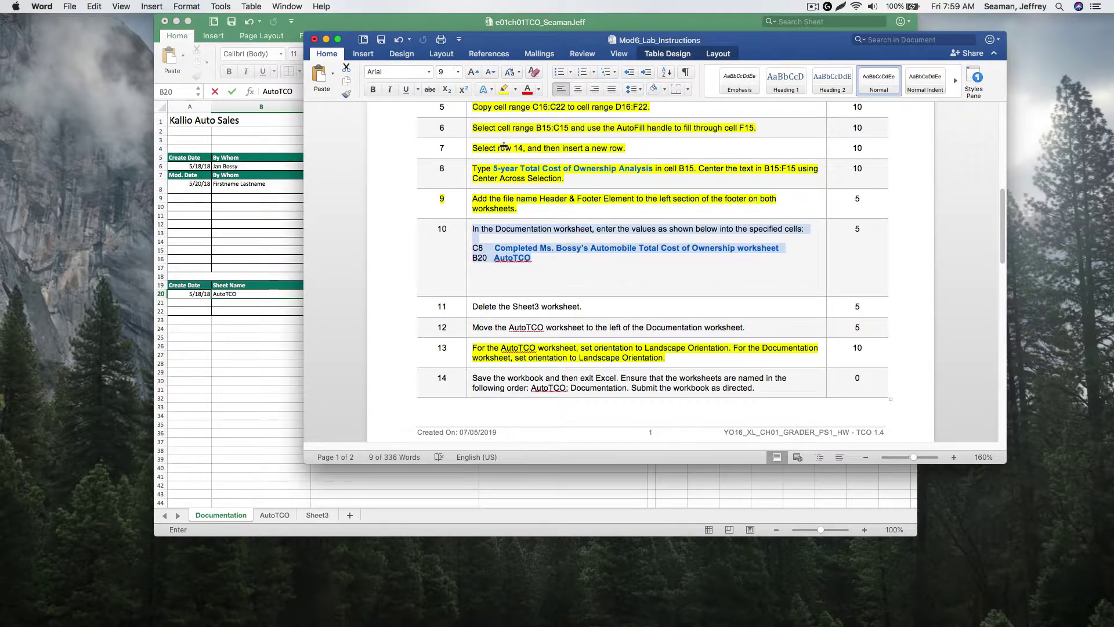
key("Left")
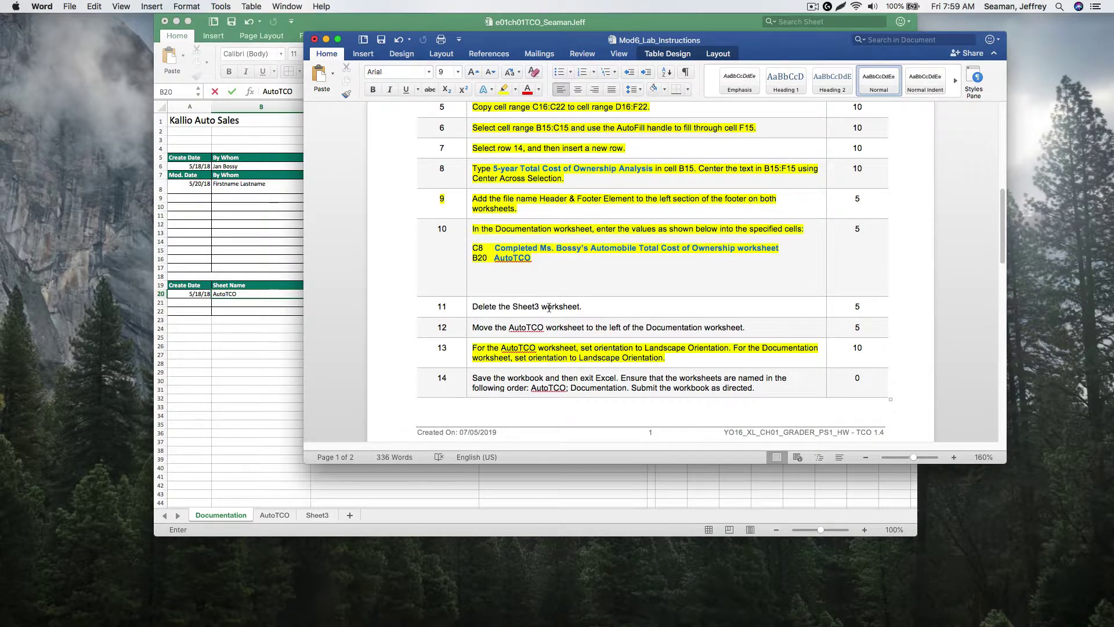
Step: Switch to Excel and delete the Sheet3 worksheet
left_click(218, 377)
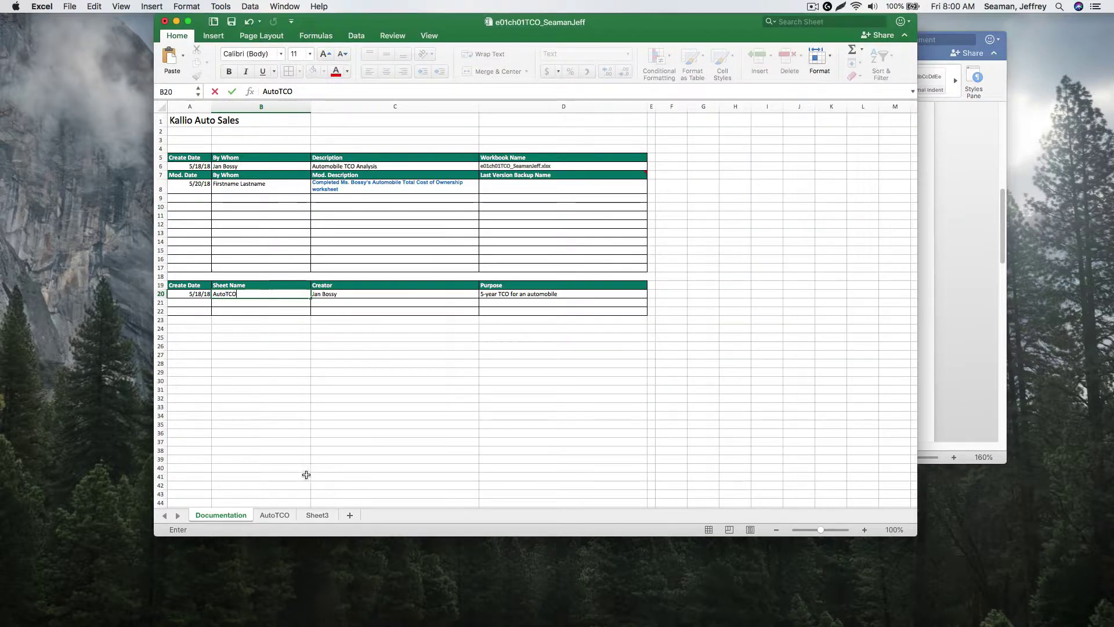
left_click(318, 514)
right_click(319, 515)
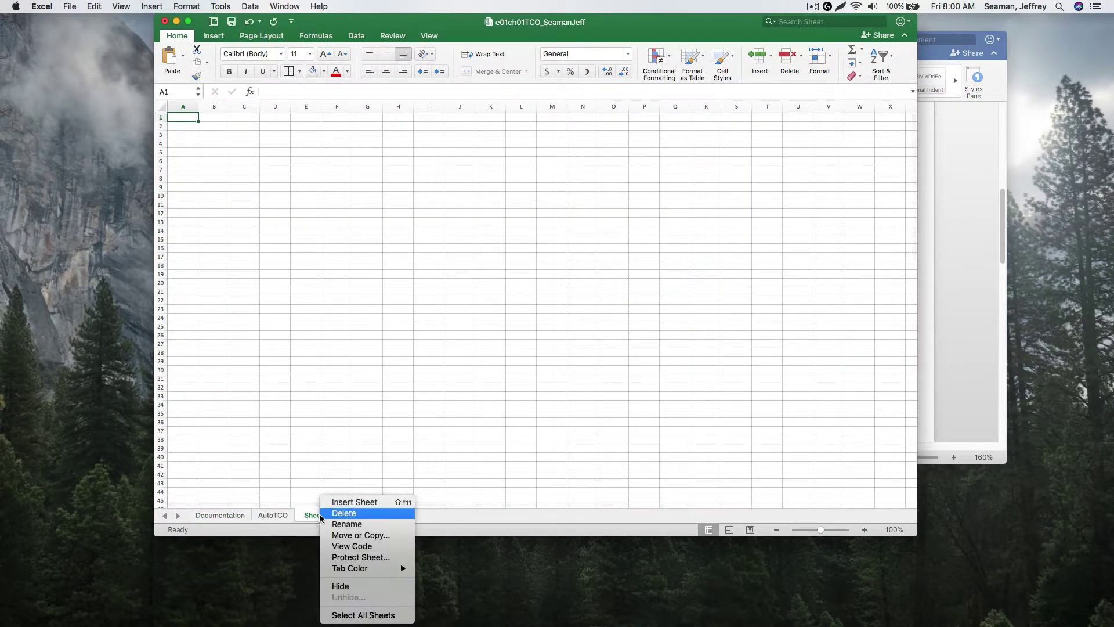
left_click(337, 514)
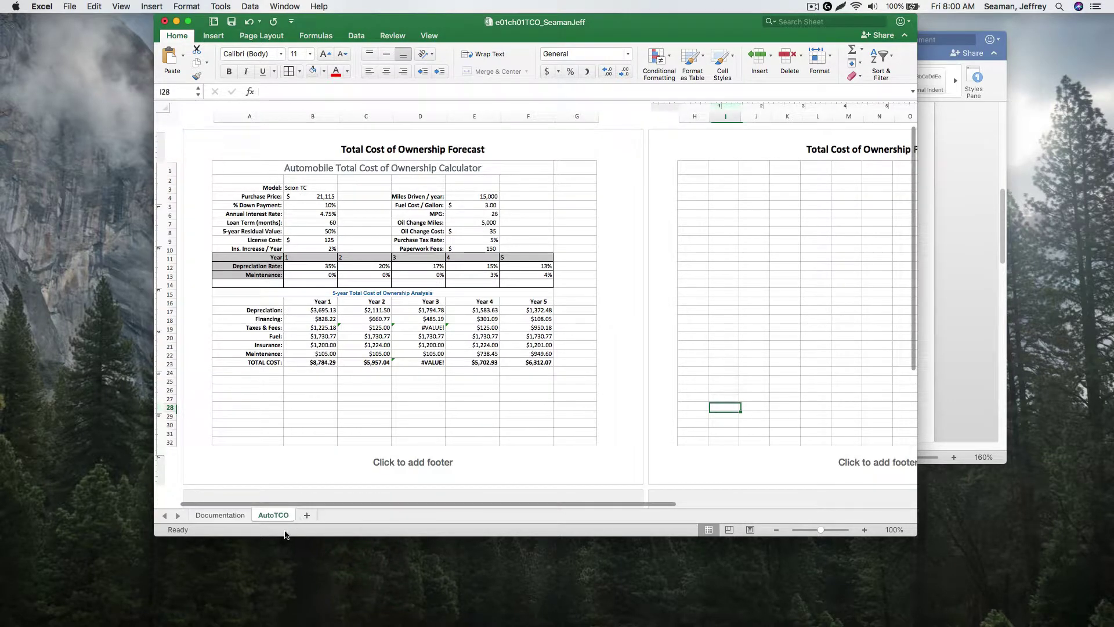
Step: Switch to Word and highlight the step 11 instruction text in yellow
left_click(938, 339)
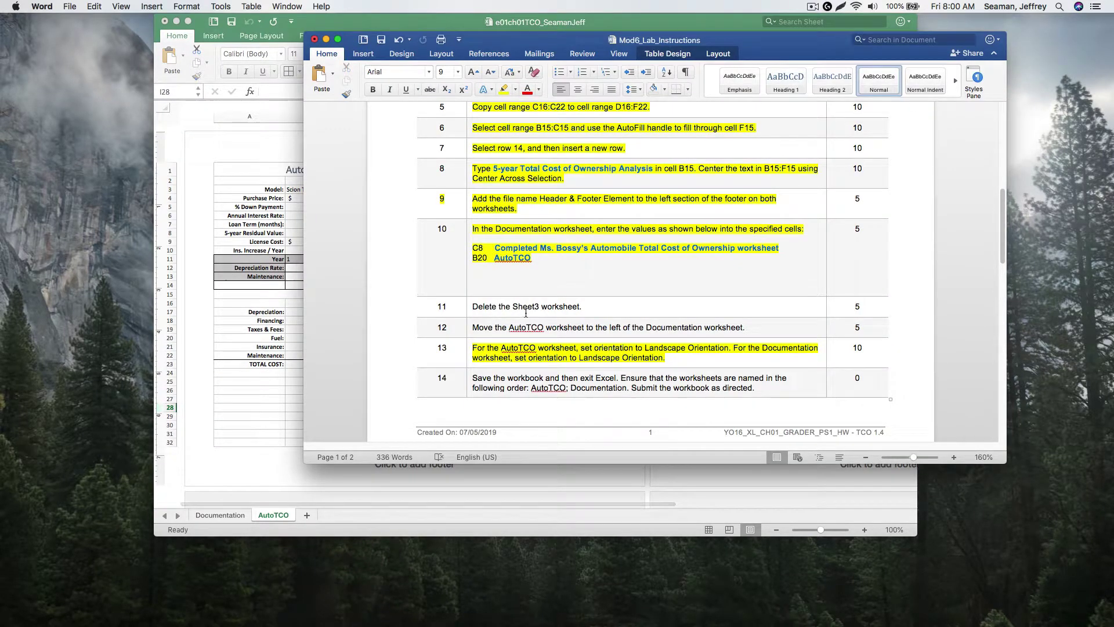
triple_click(525, 302)
left_click(502, 89)
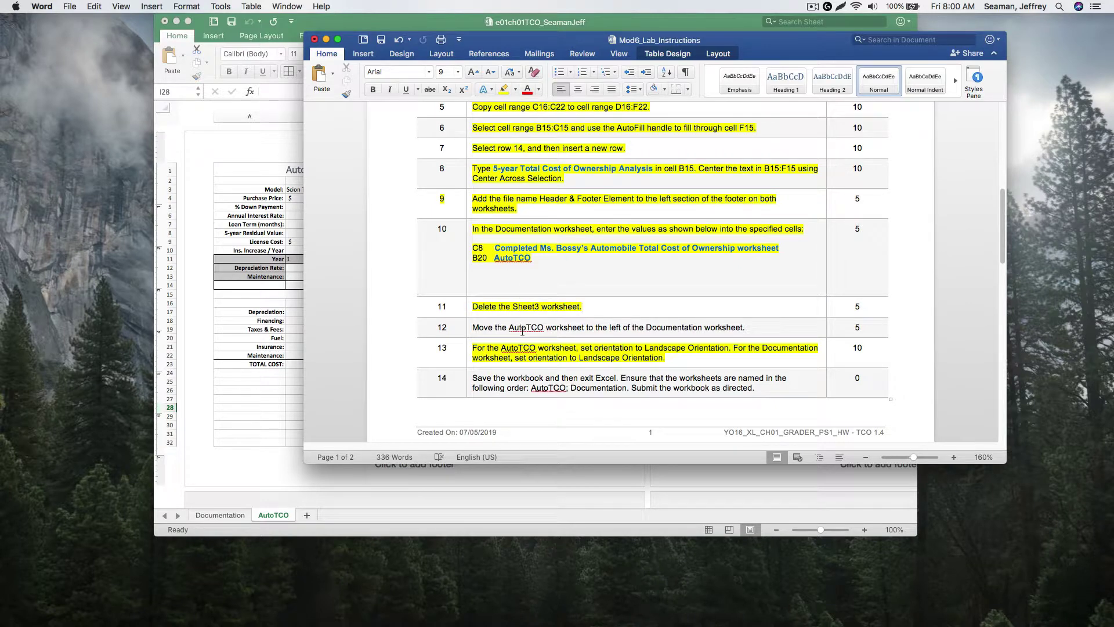
Step: Switch to Excel and move the AutoTCO worksheet before the Documentation worksheet
left_click(279, 405)
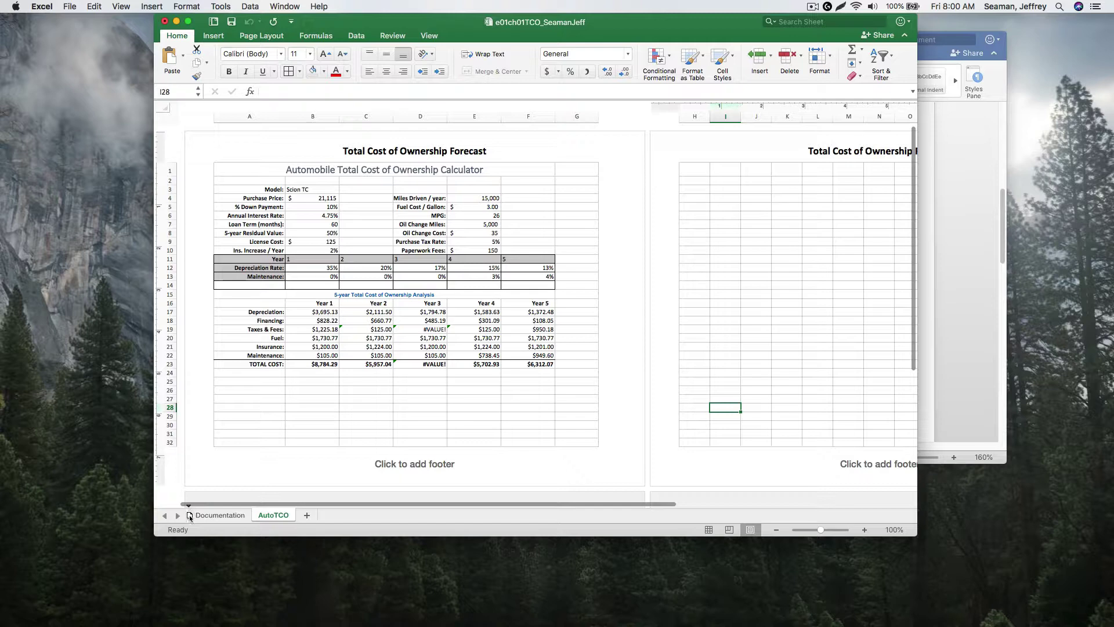
left_click_drag(190, 515, 183, 513)
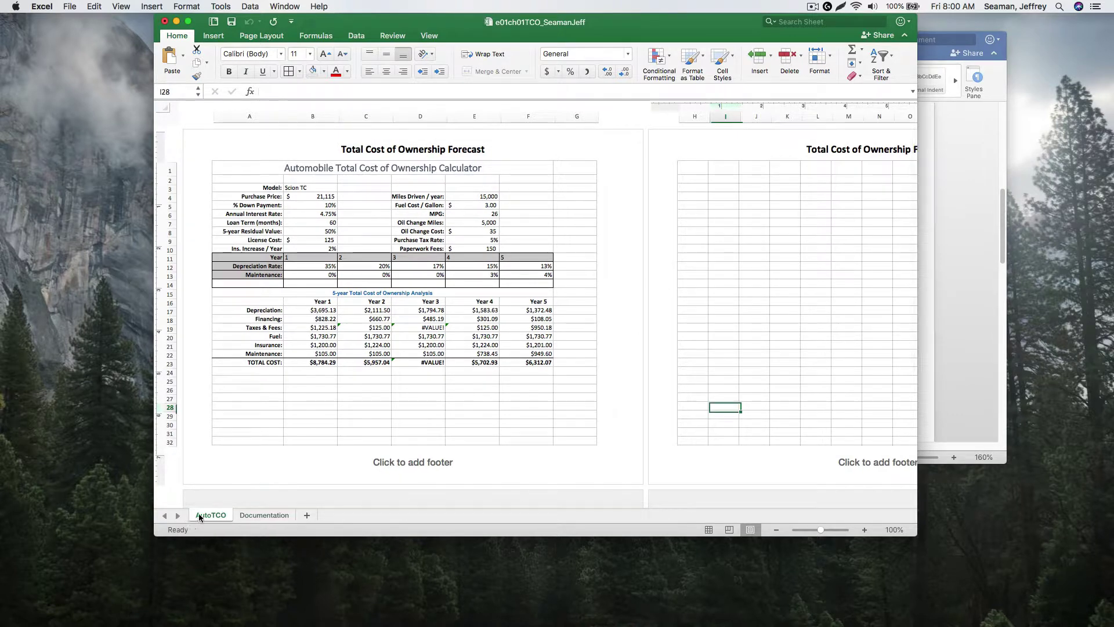
Step: Switch to Word and highlight the step 12 instruction text in yellow
left_click(931, 272)
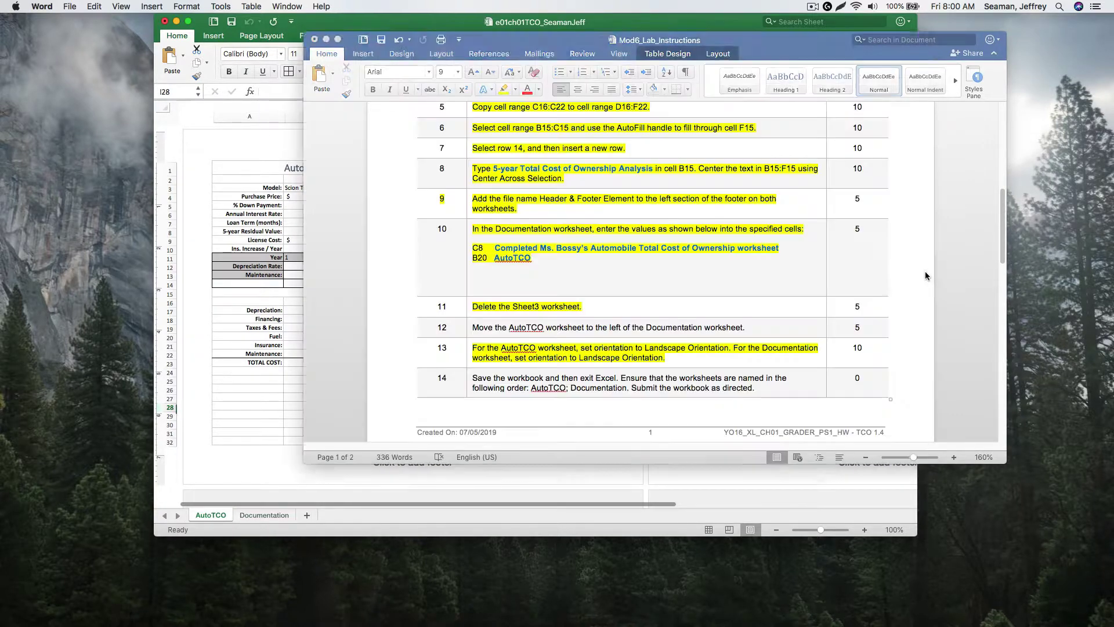
triple_click(535, 329)
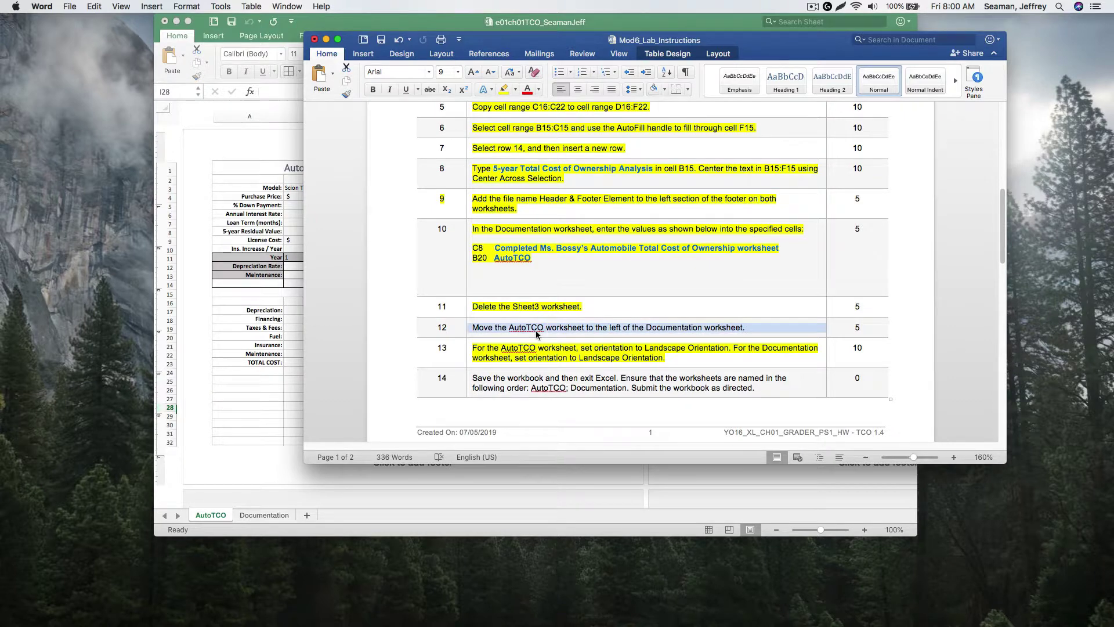
left_click(503, 89)
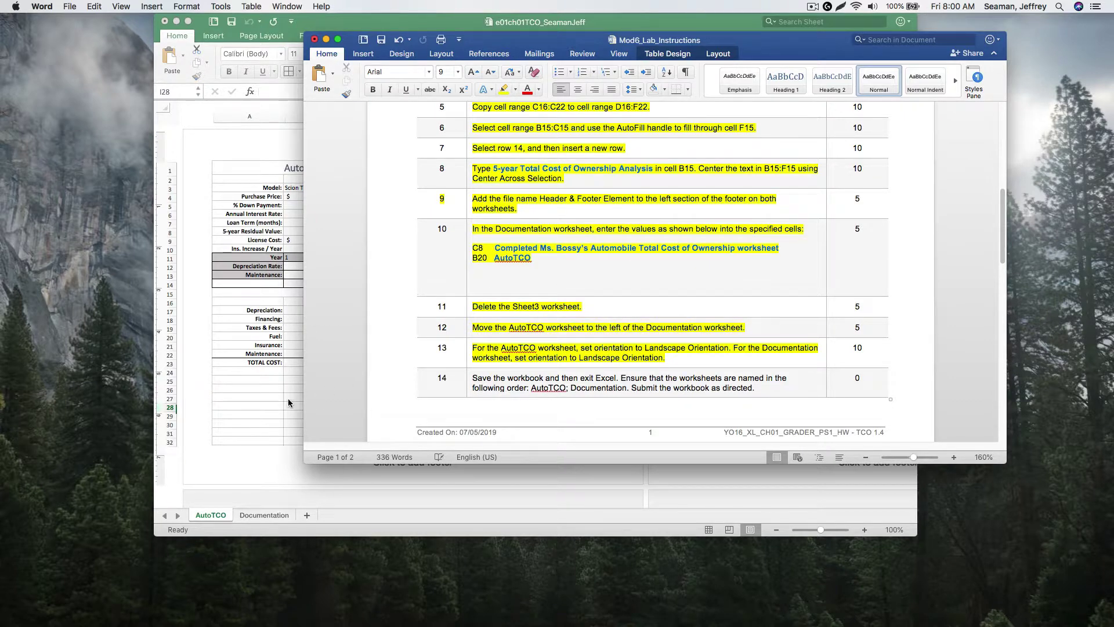
Step: Switch to Excel and set the AutoTCO worksheet's tab color to the standard yellow
left_click(282, 472)
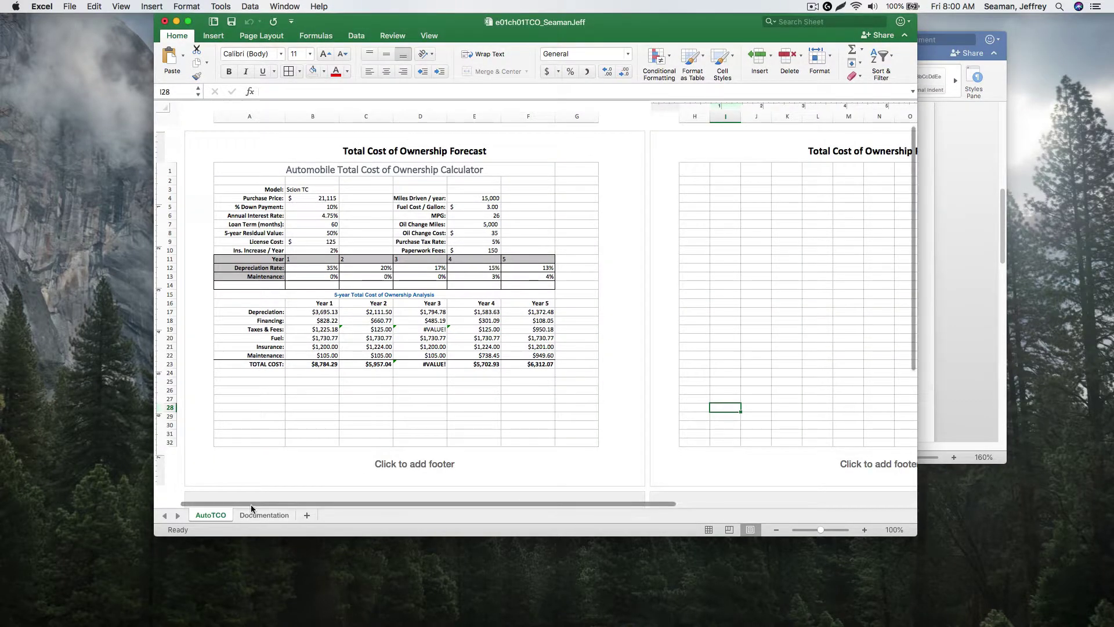
right_click(217, 516)
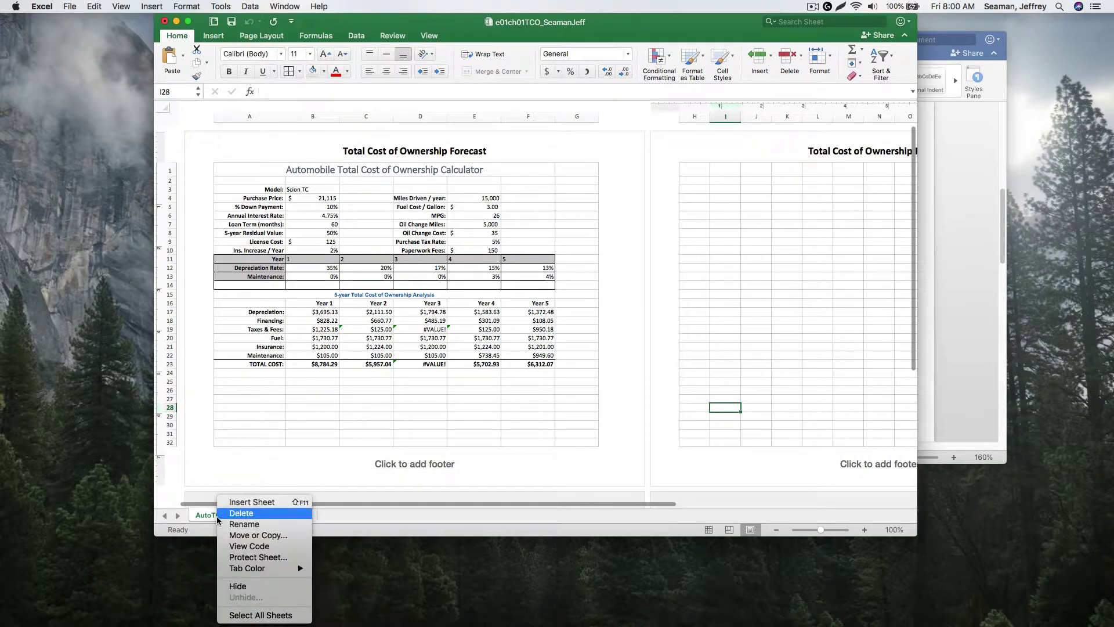
mouse_move(244, 571)
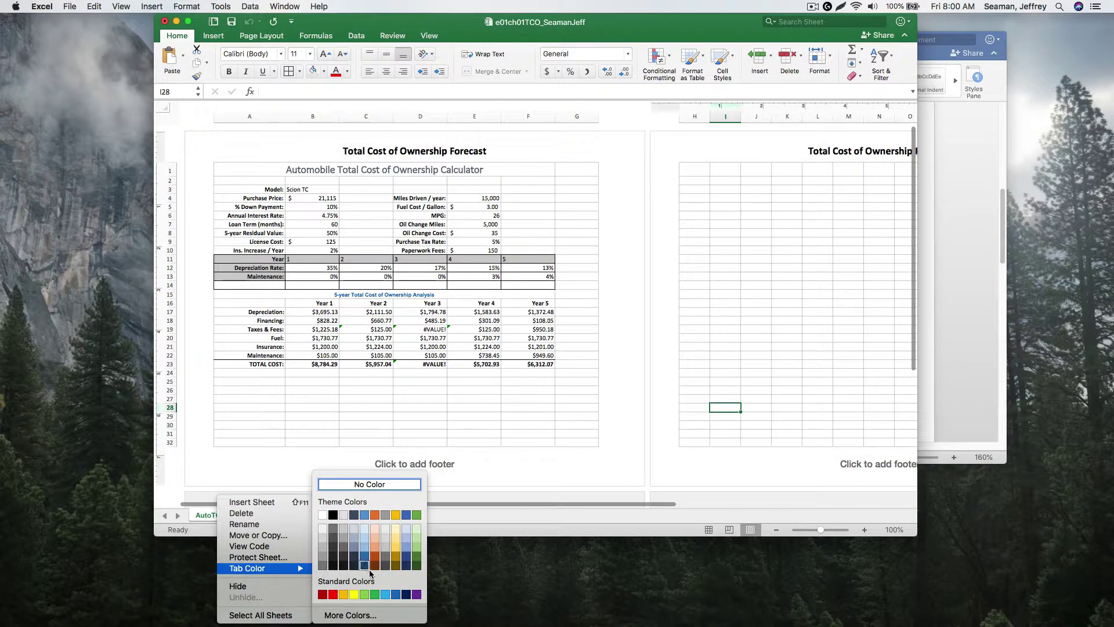
left_click(354, 594)
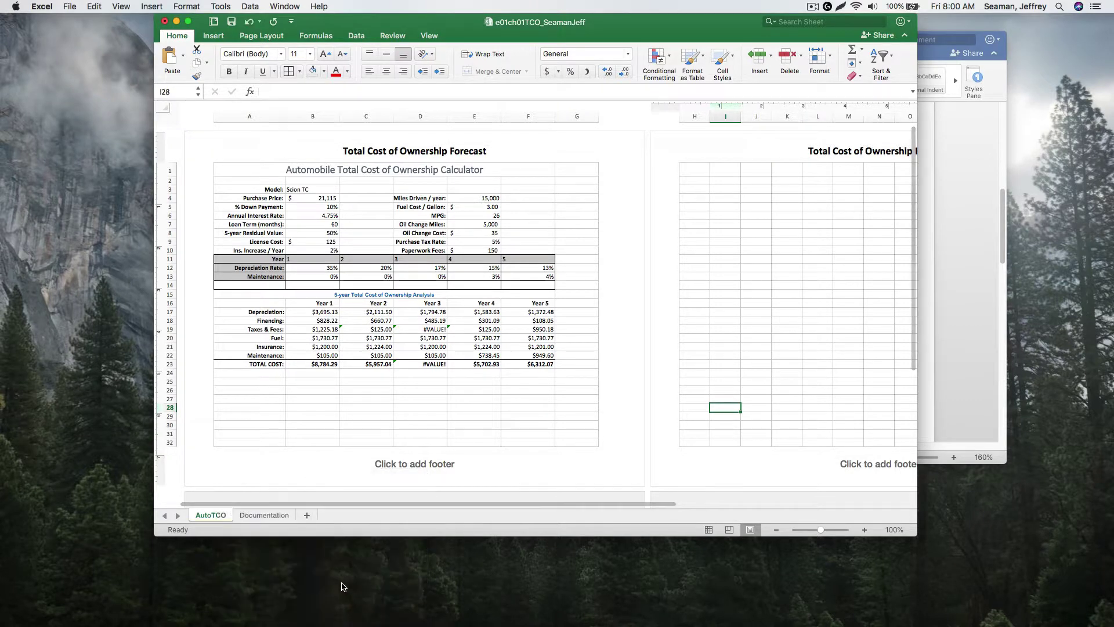
Step: Apply a light gold theme tab color to the Documentation worksheet
left_click(264, 515)
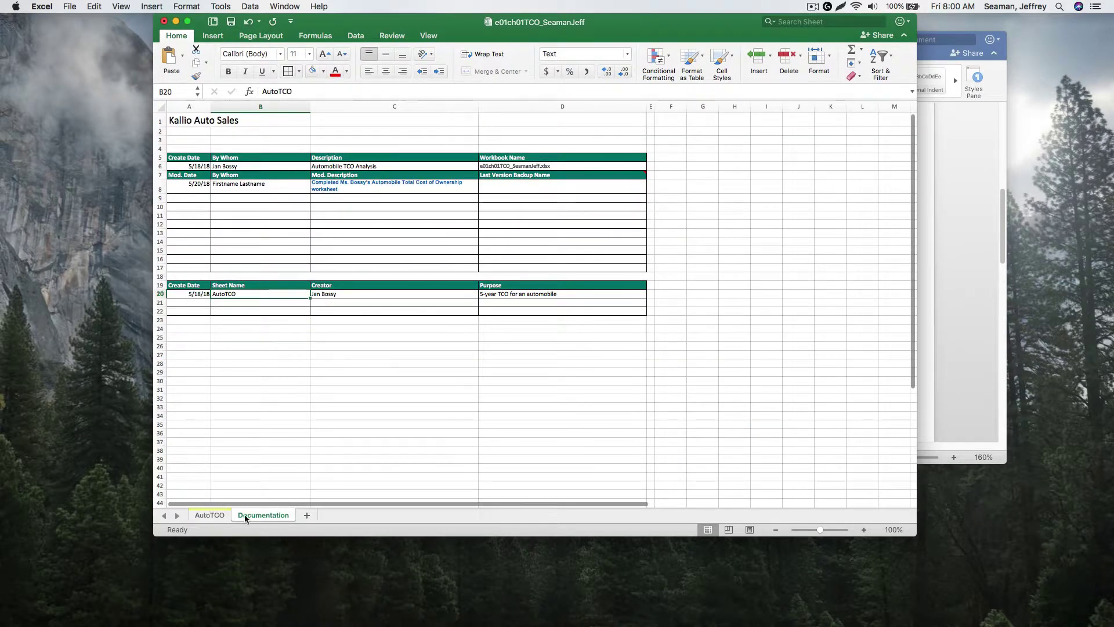
right_click(249, 516)
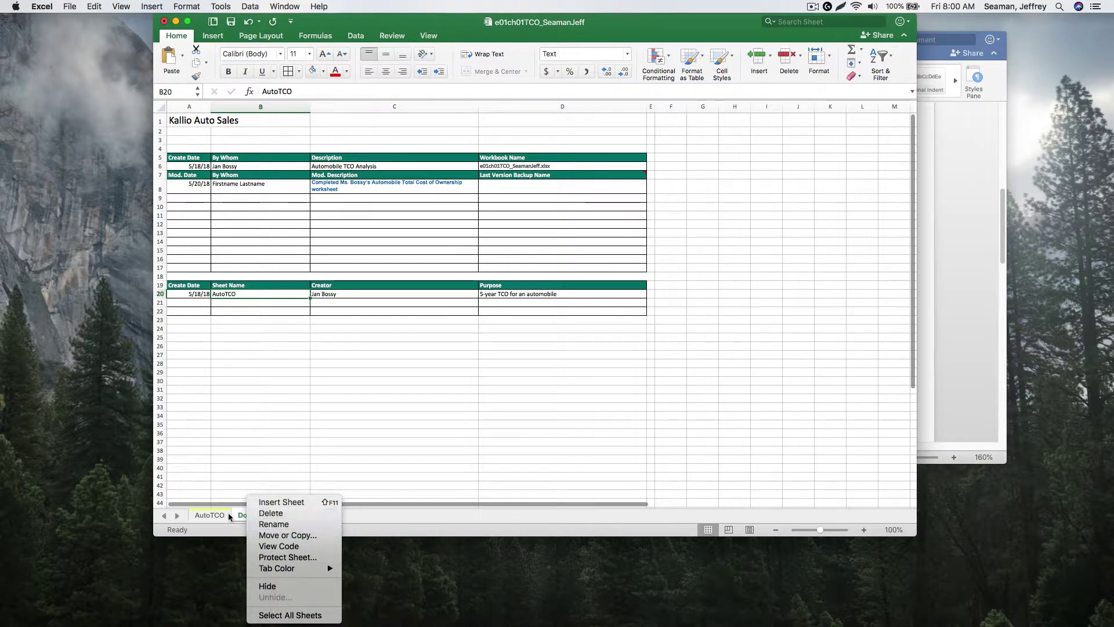
left_click(273, 524)
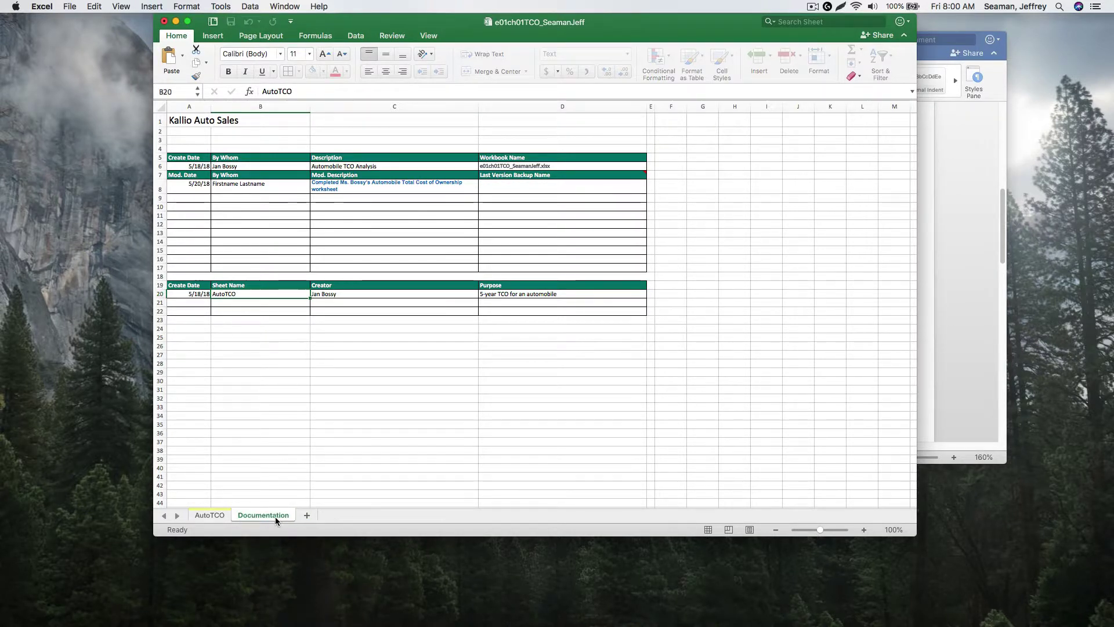
right_click(275, 516)
mouse_move(325, 568)
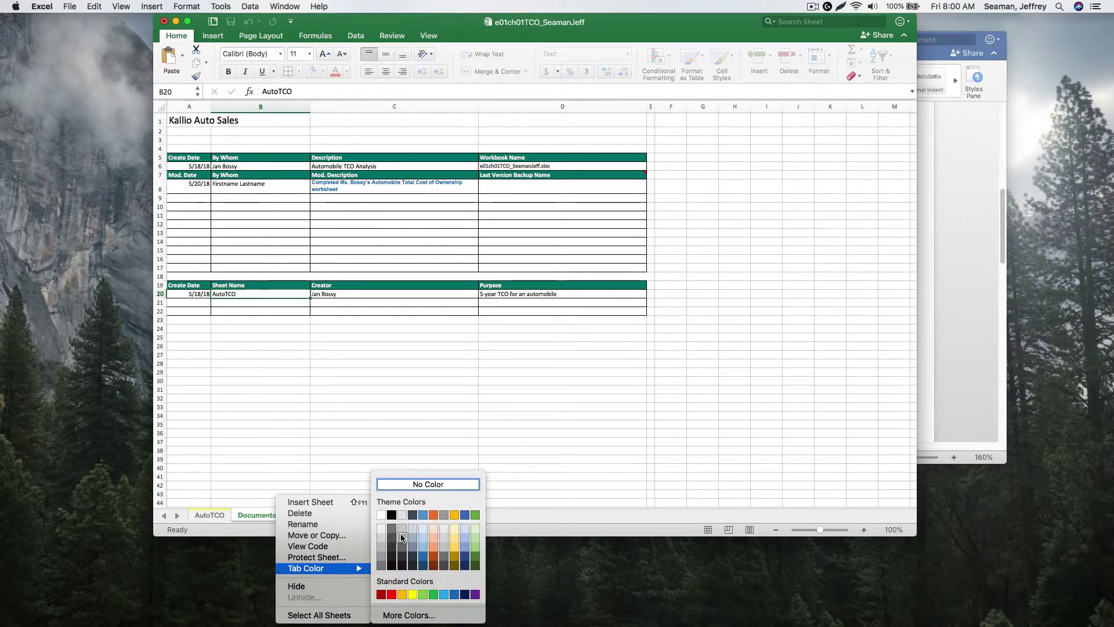
left_click(452, 535)
left_click(343, 450)
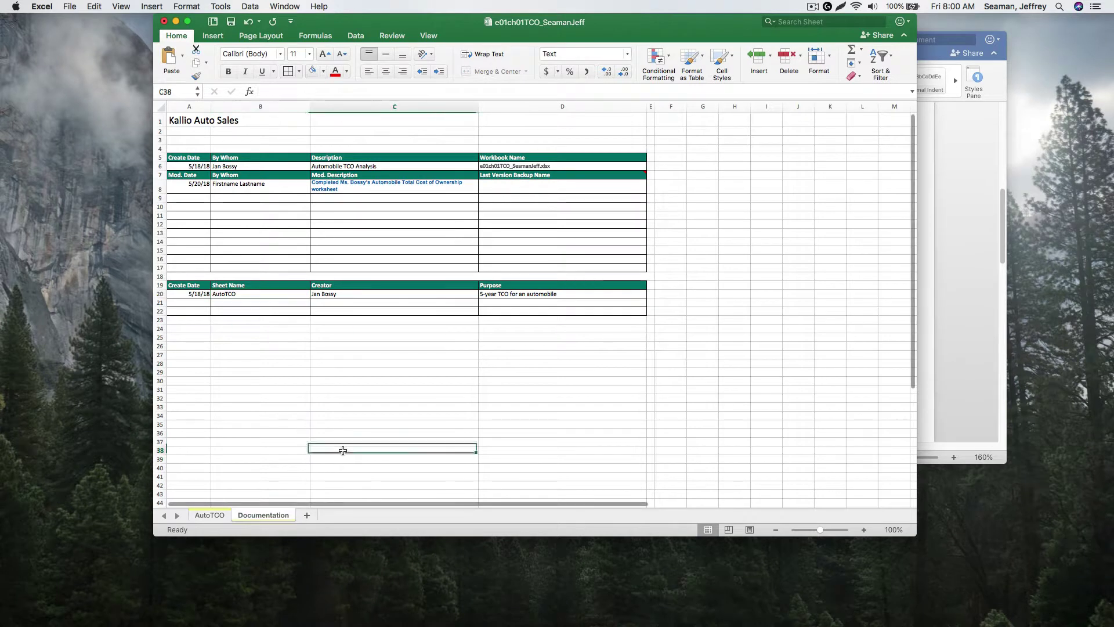
Step: Set the Documentation worksheet's tab color to light green, and compare the two worksheet tabs
right_click(282, 516)
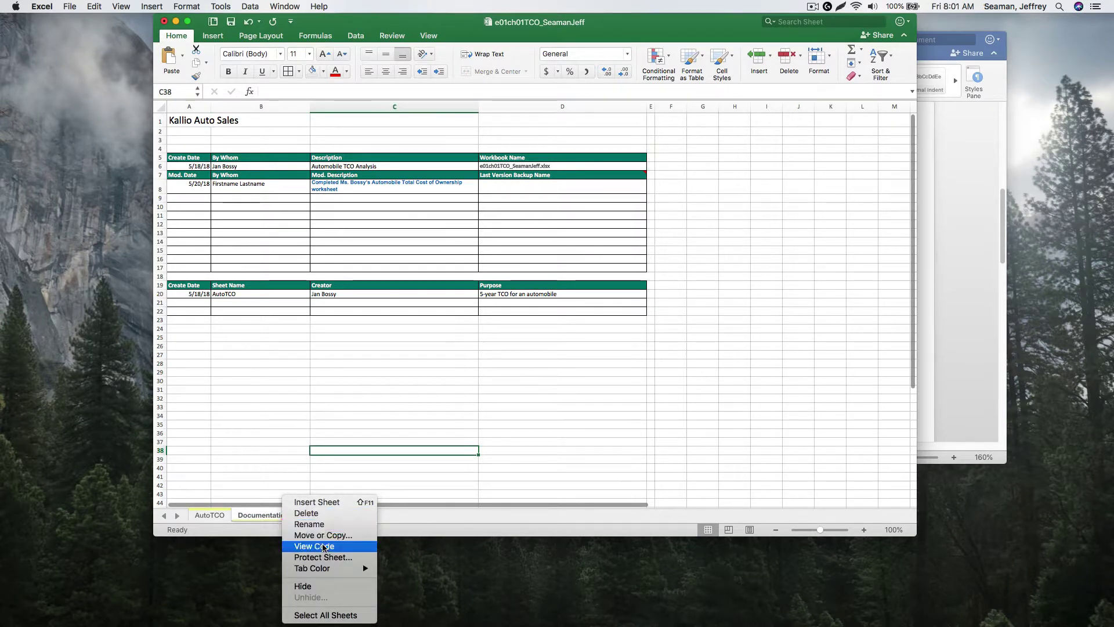
mouse_move(328, 569)
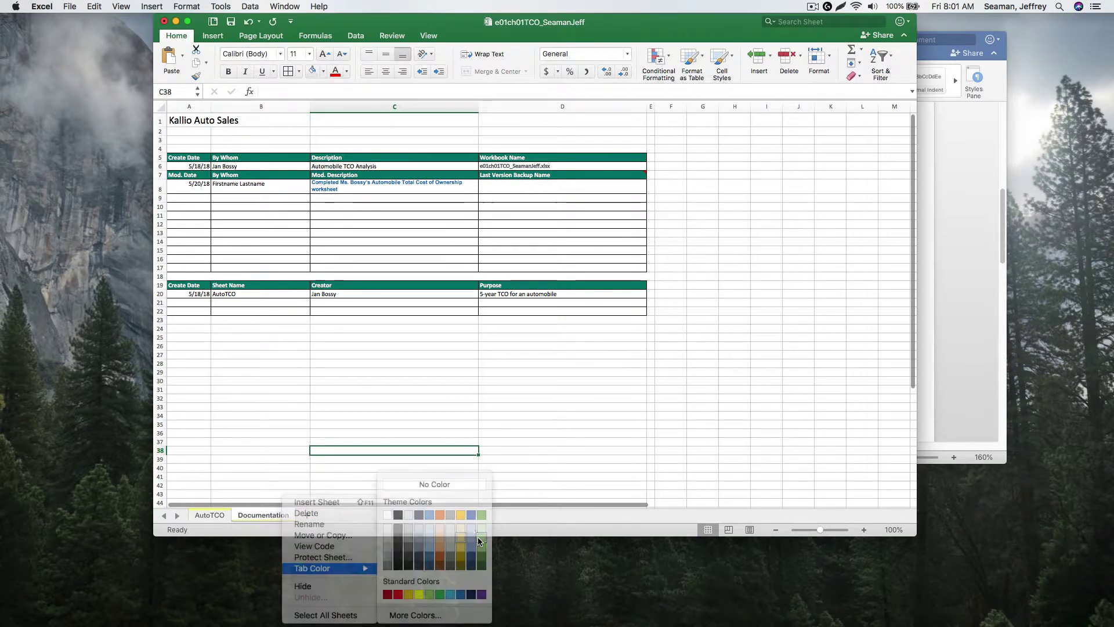
left_click(479, 540)
left_click(522, 476)
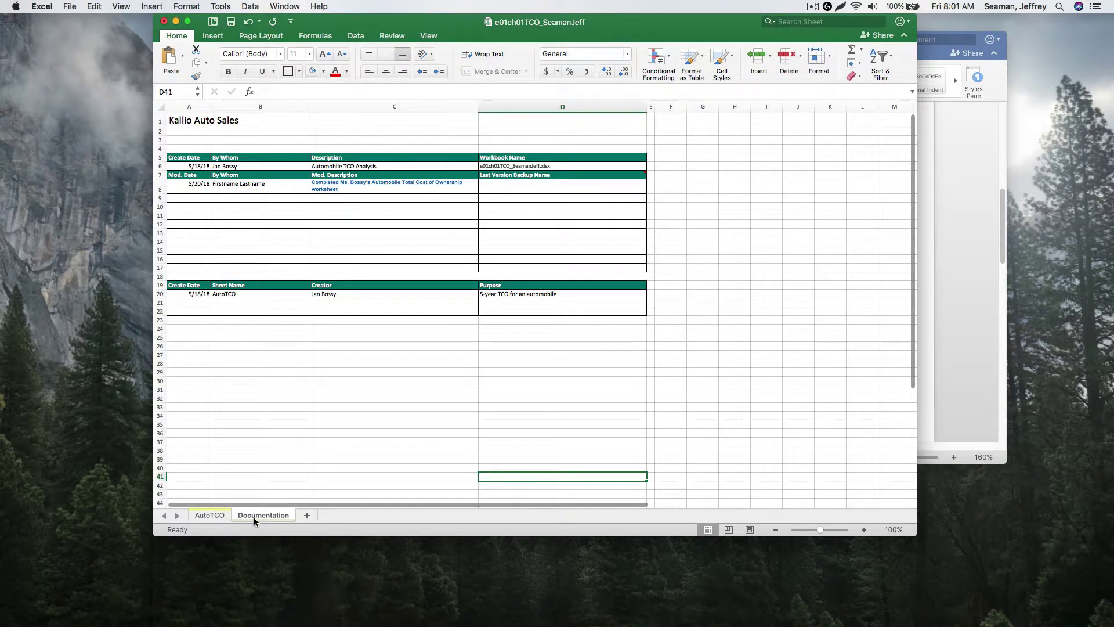
left_click(211, 515)
left_click(246, 516)
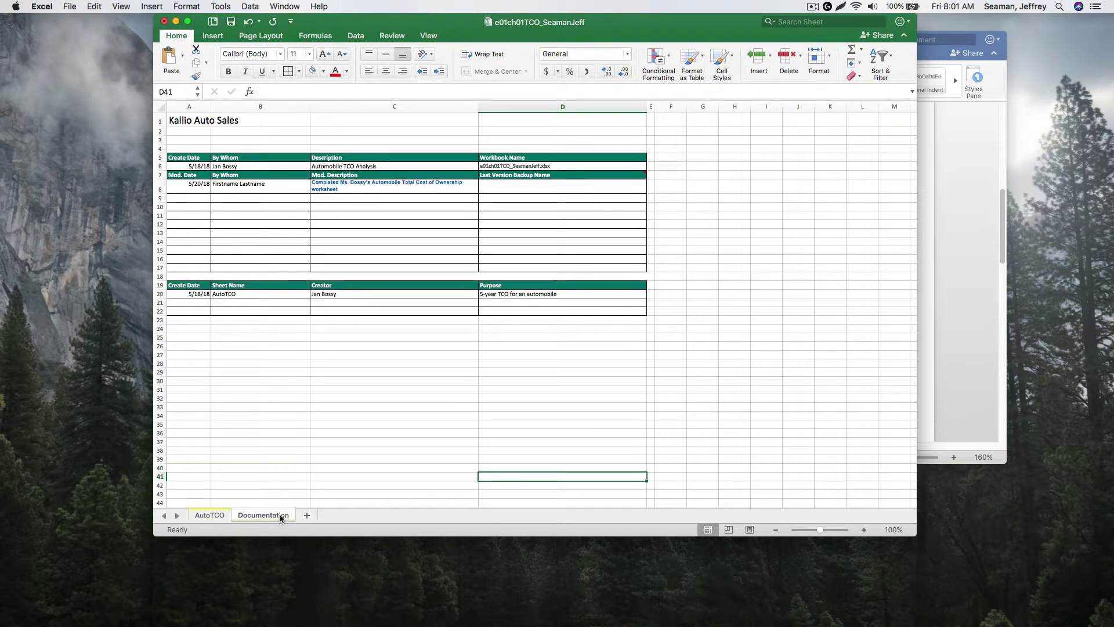
left_click(204, 513)
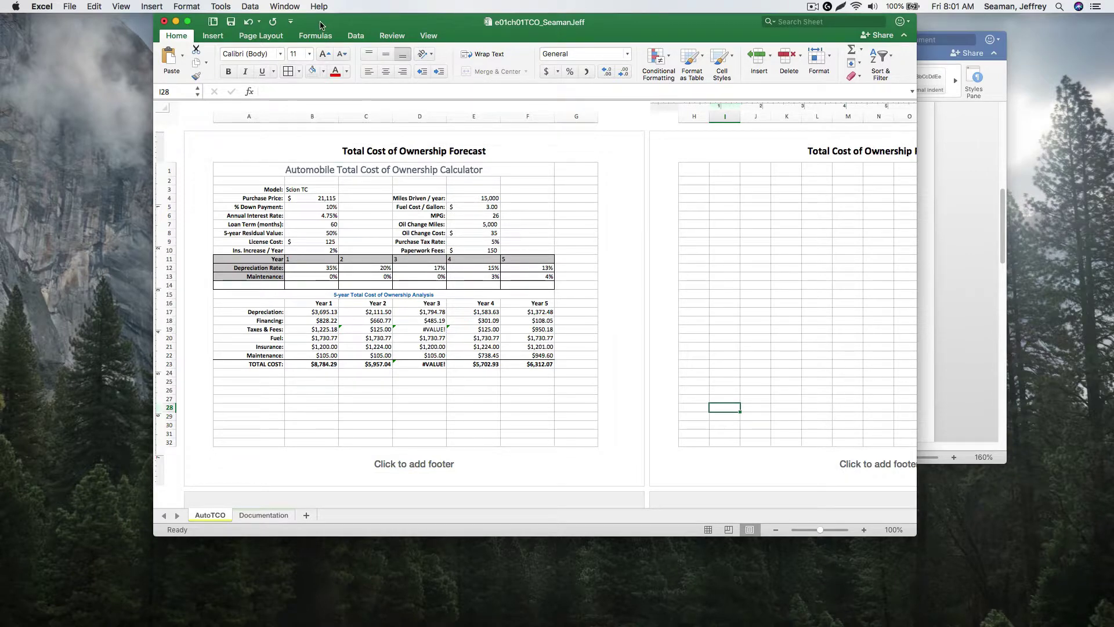
Step: Switch to Word and highlight the step 14 instruction text in yellow
mouse_move(320, 25)
left_mouse_down()
mouse_move(331, 78)
mouse_move(337, 37)
left_mouse_up()
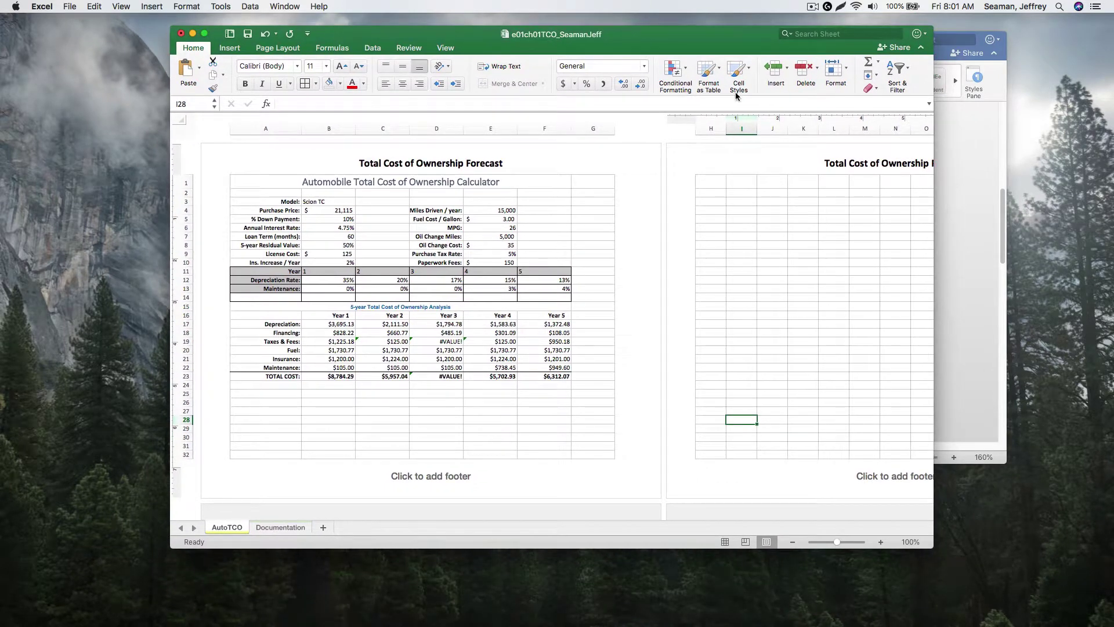
left_click(956, 185)
triple_click(636, 387)
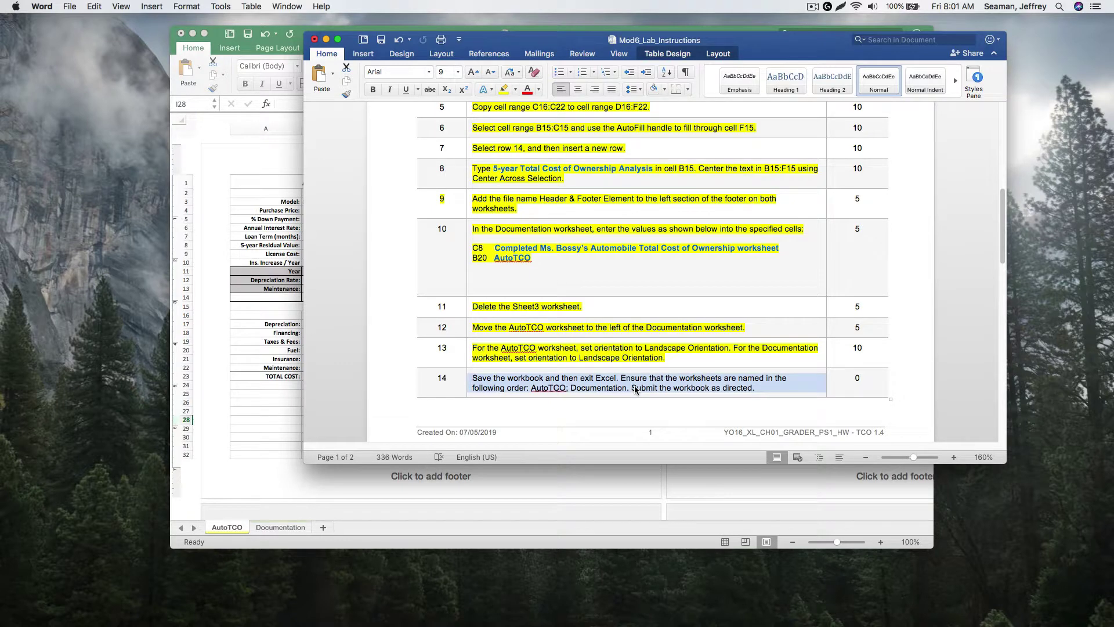
left_click(503, 88)
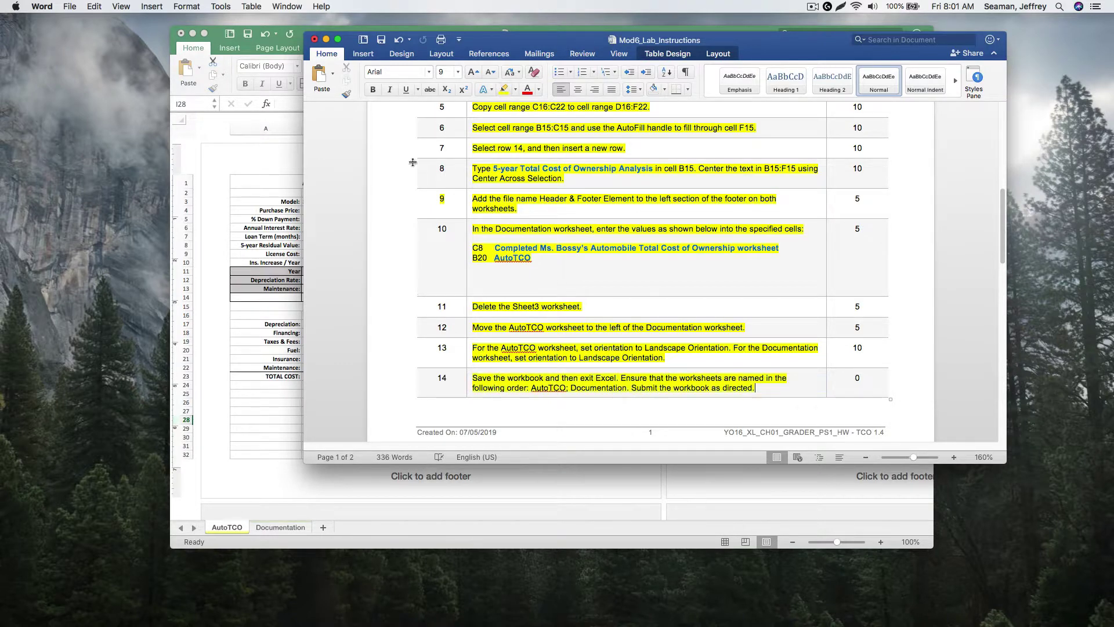
Step: Switch to Excel and save the workbook under its existing name in Downloads as an Excel Workbook (.xlsx)
left_click(253, 149)
left_click(69, 7)
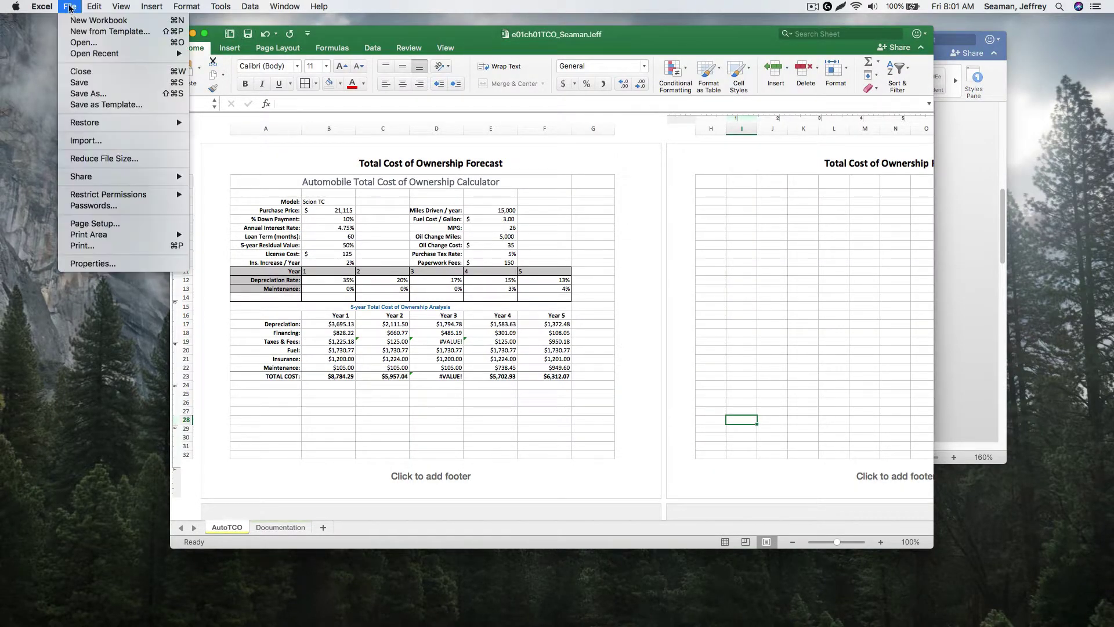
left_click(116, 94)
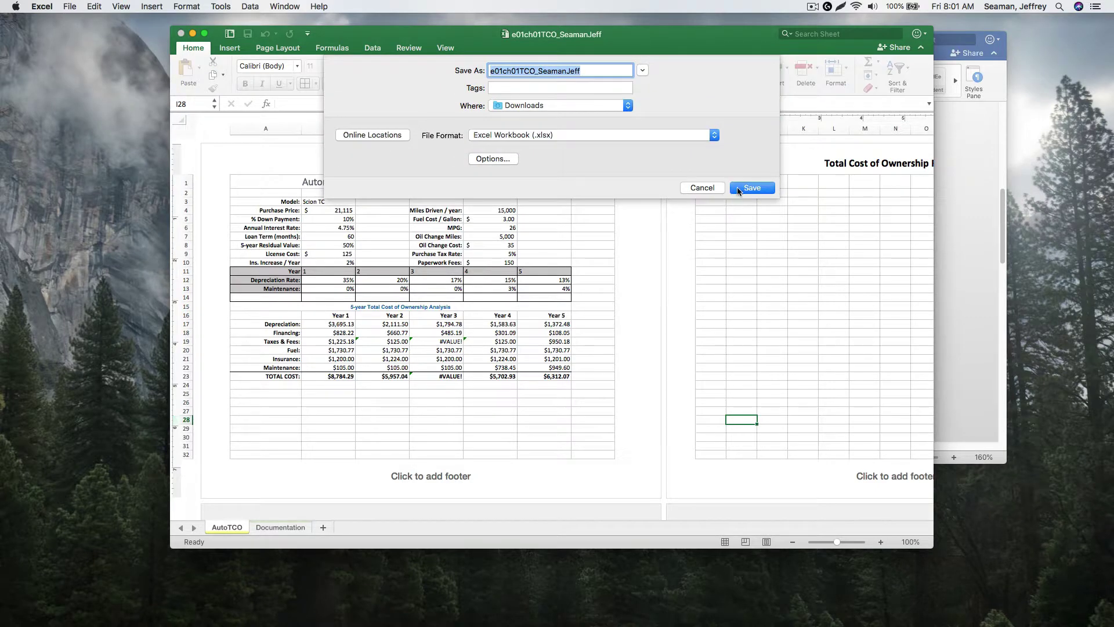
left_click(738, 189)
left_click(635, 126)
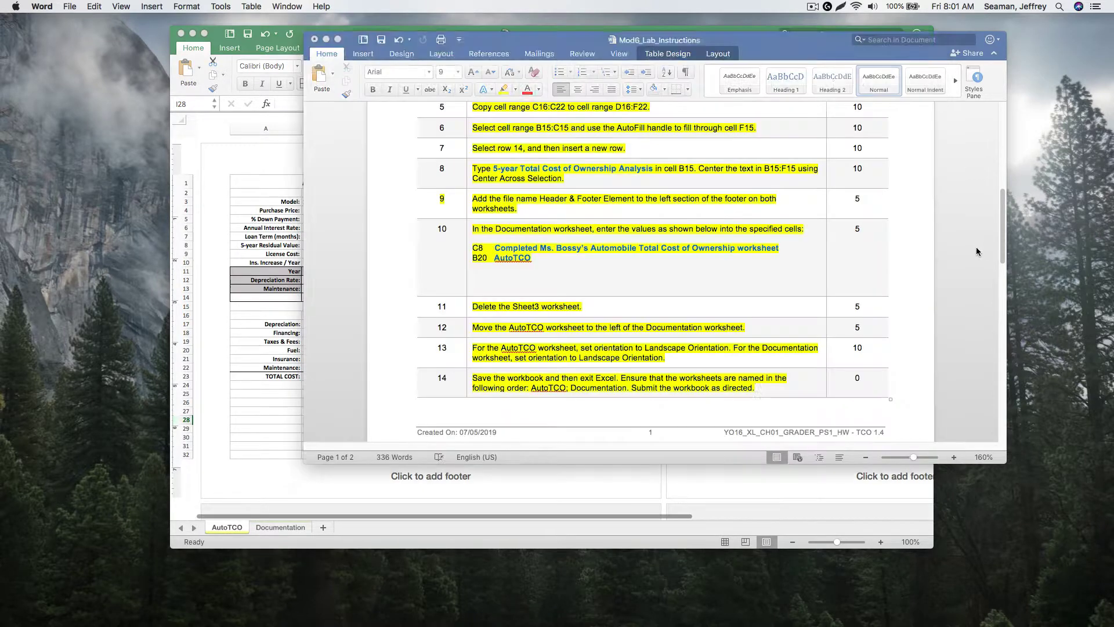
Step: Switch to the CMPS114_Mod6_Assignment document in Word and review its assignment steps 1 through 17
key("super+Tab")
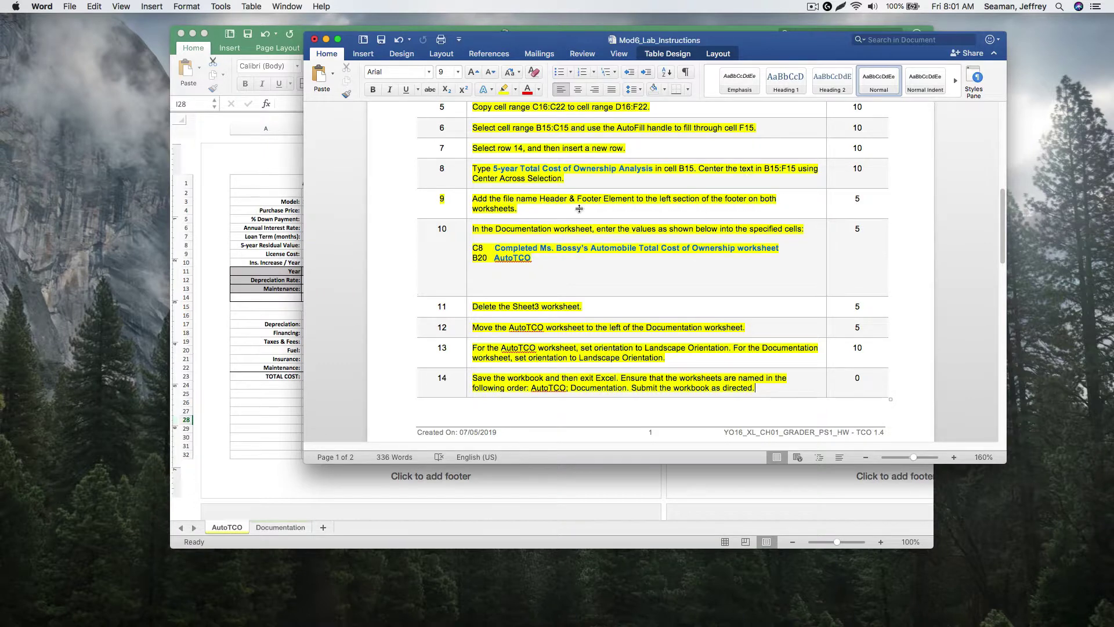
key("super+Tab")
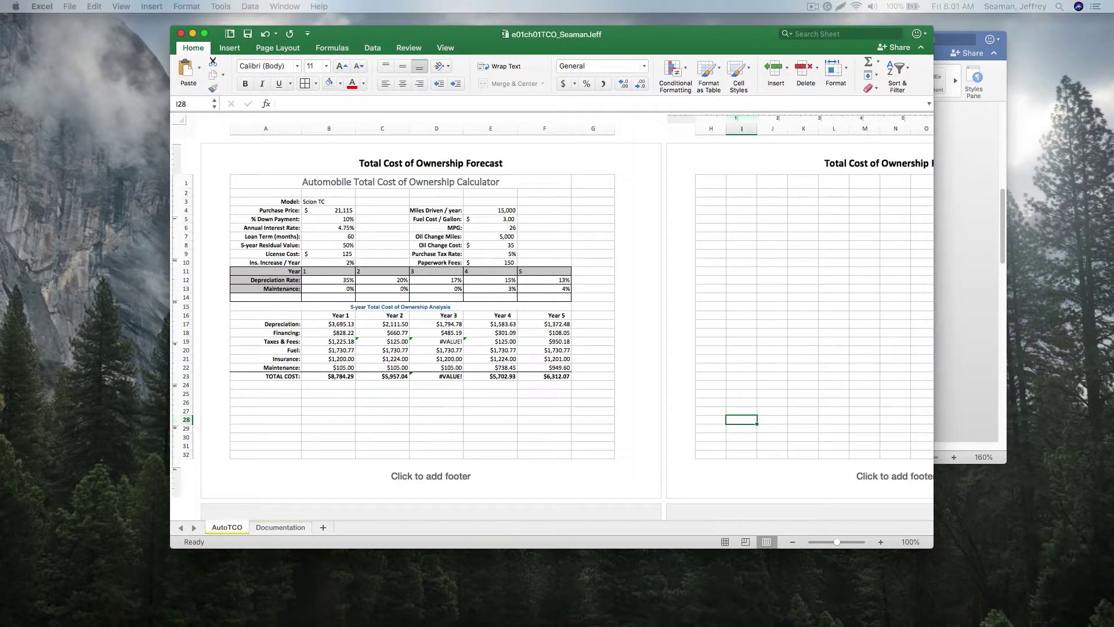
key("super+Tab")
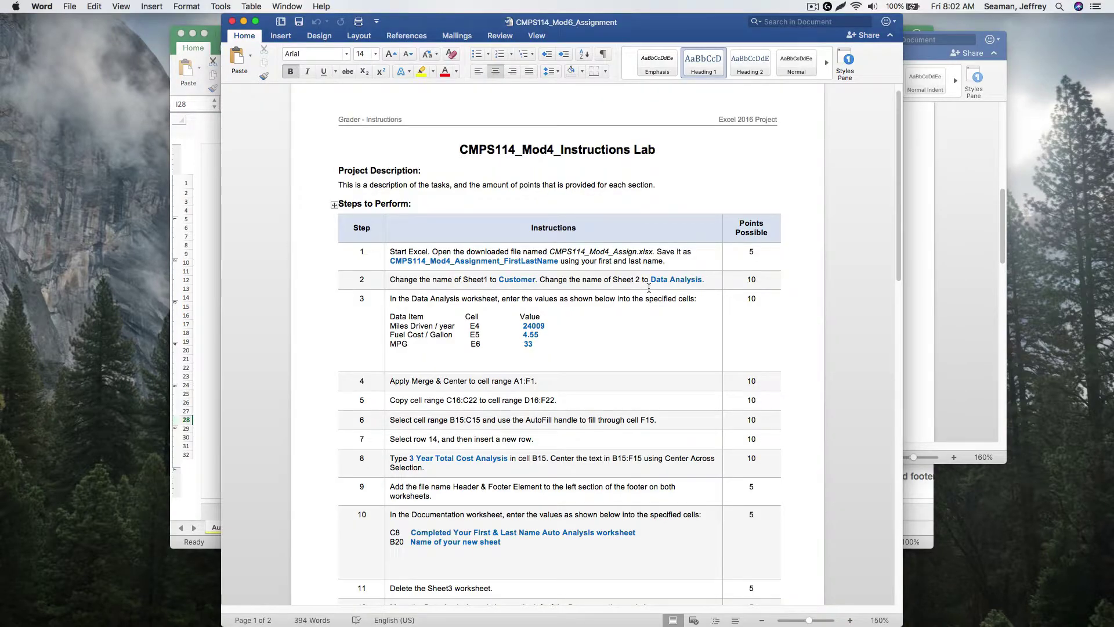
scroll(648, 288, "down", 5)
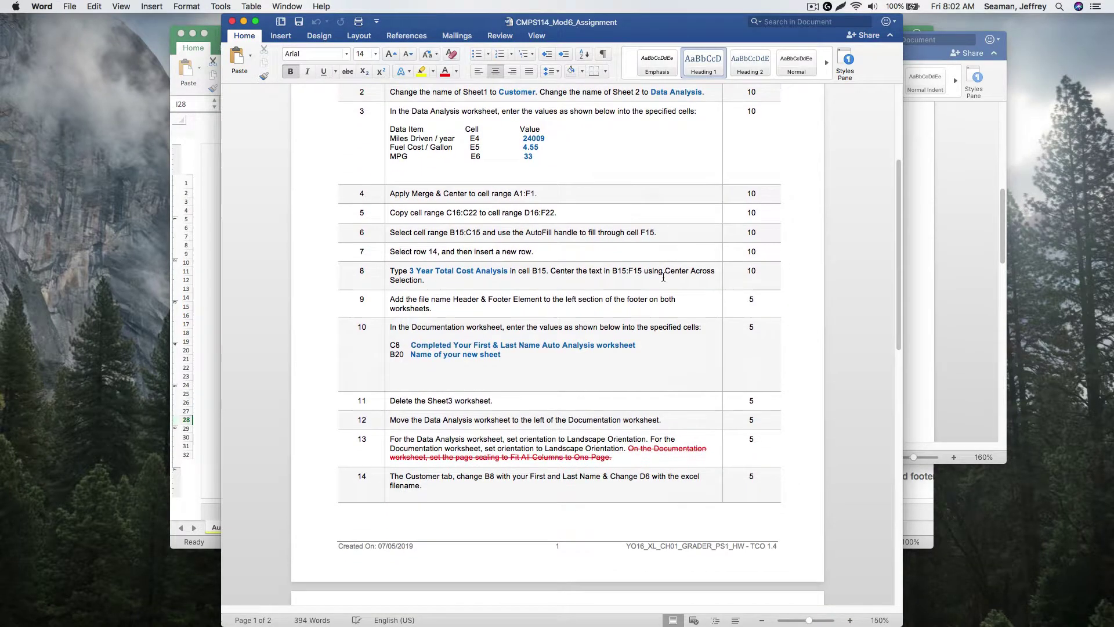
scroll(663, 277, "up", 2)
left_click(505, 117)
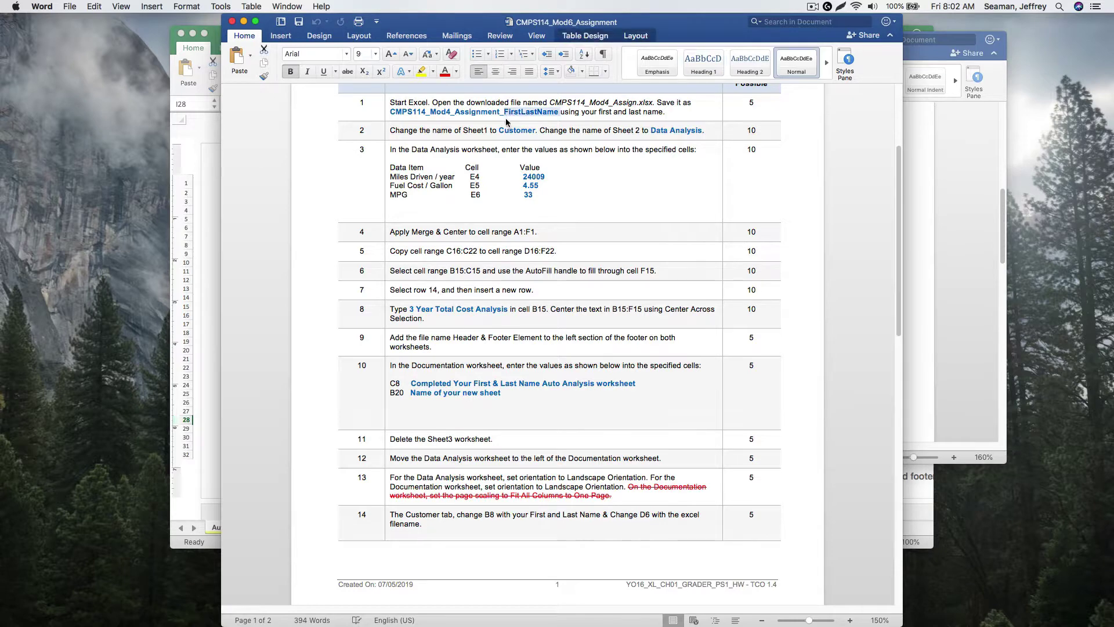
triple_click(489, 178)
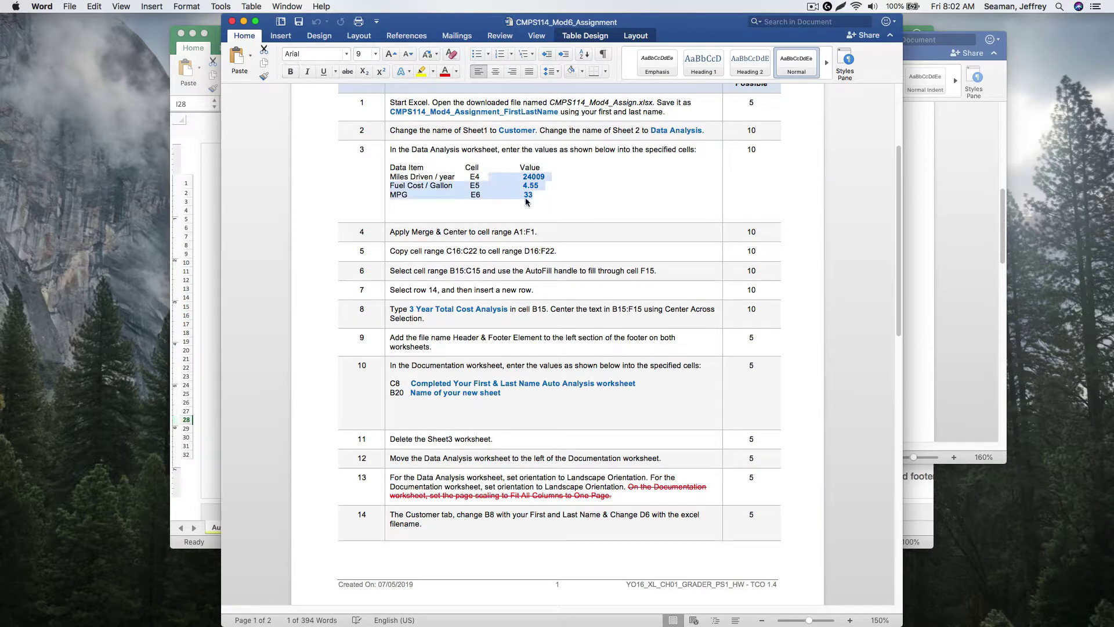
scroll(449, 222, "down", 1)
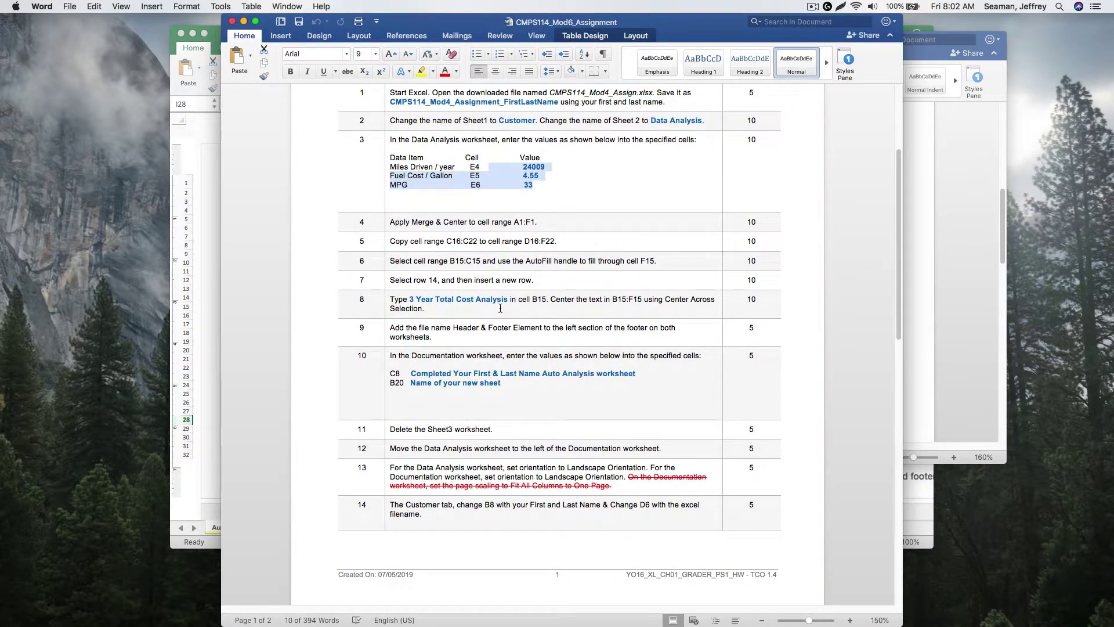
scroll(500, 308, "down", 5)
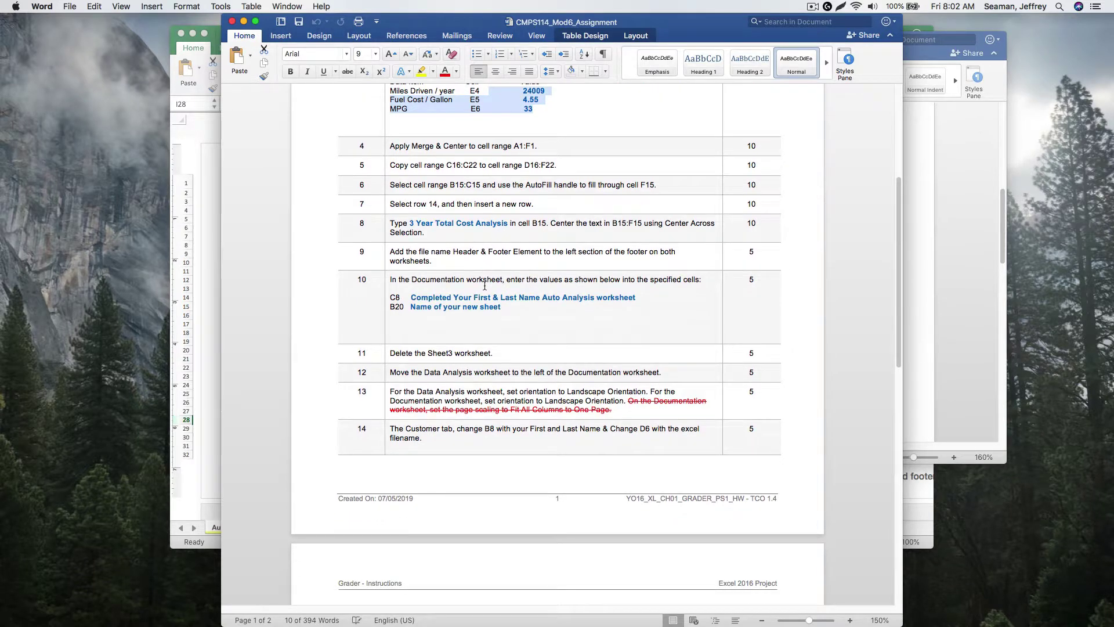
scroll(474, 325, "down", 3)
scroll(473, 327, "down", 3)
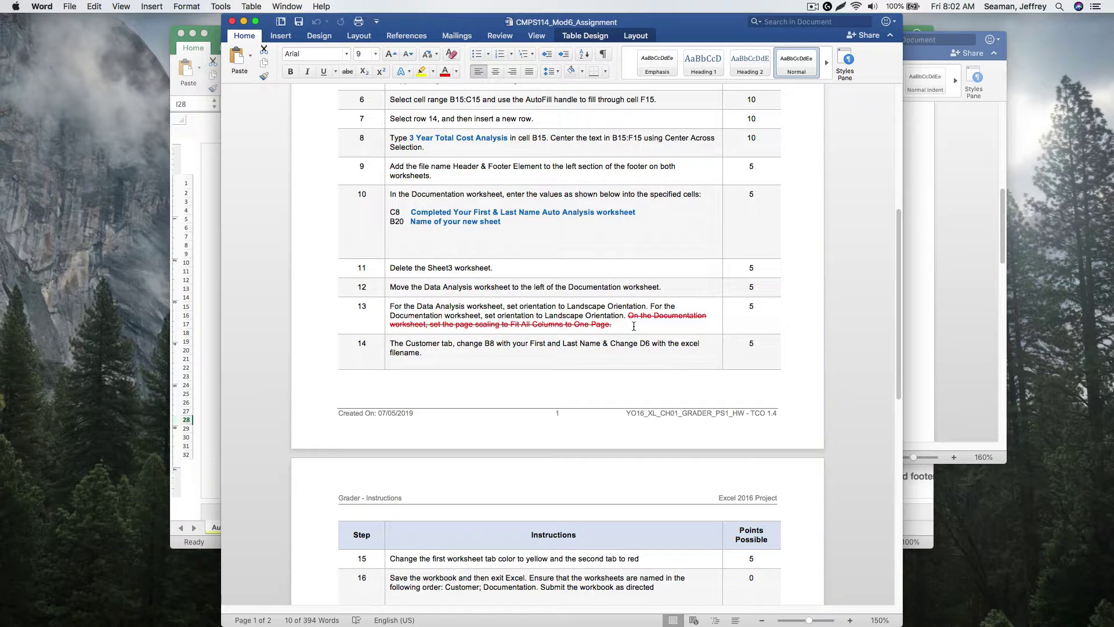
scroll(634, 326, "down", 6)
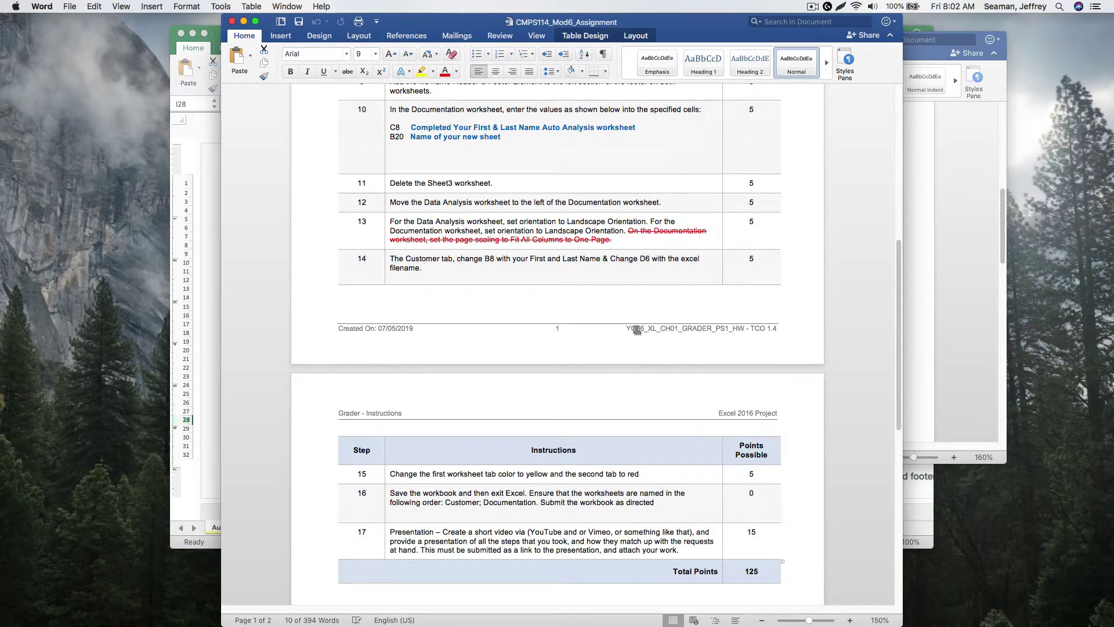
scroll(637, 330, "down", 3)
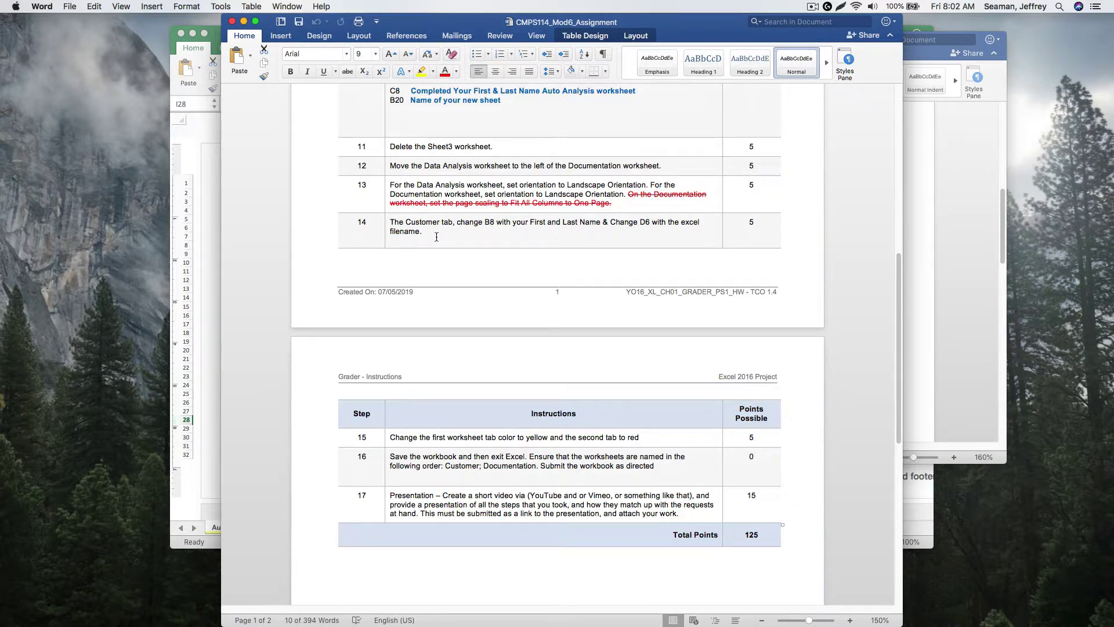
scroll(446, 245, "down", 1)
scroll(447, 245, "down", 3)
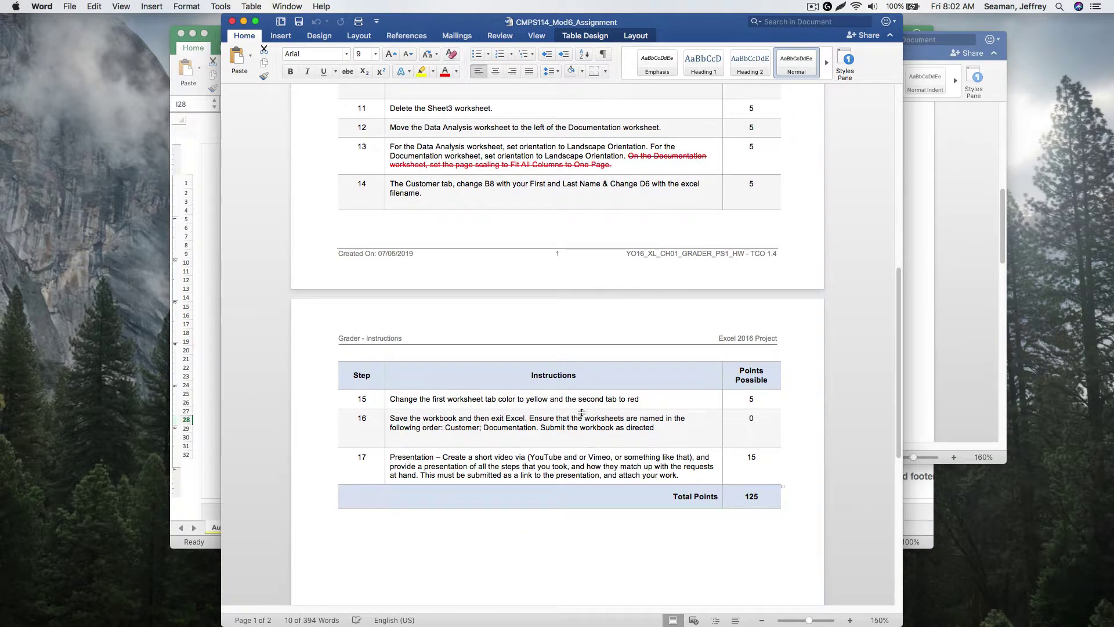
Step: Review the final assignment steps and select the full step 17 presentation instruction text
scroll(572, 406, "down", 3)
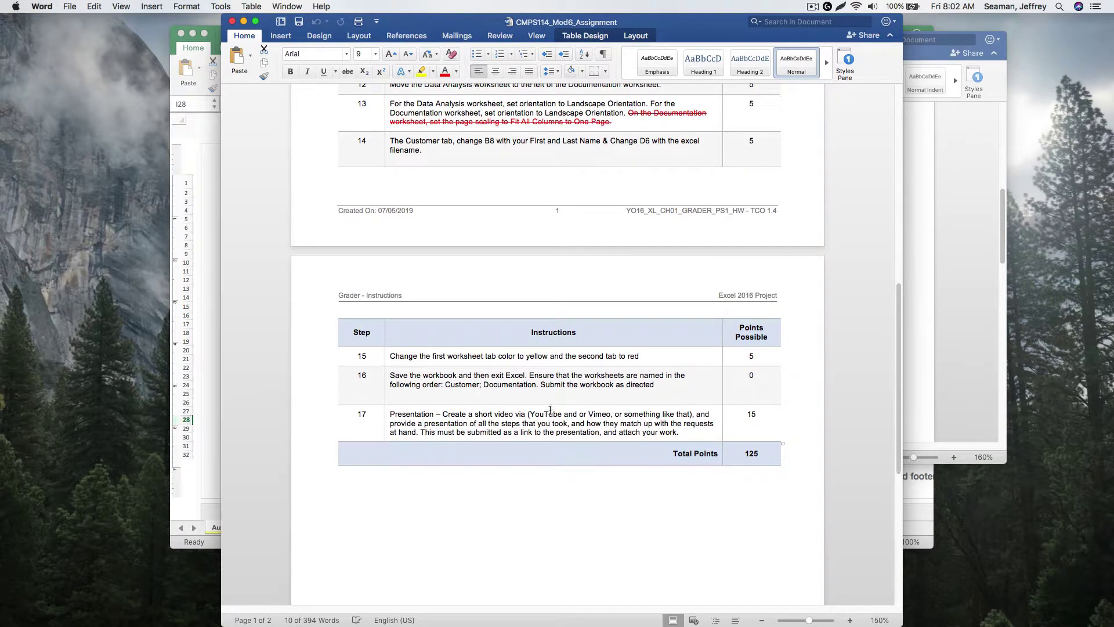
scroll(583, 359, "down", 3)
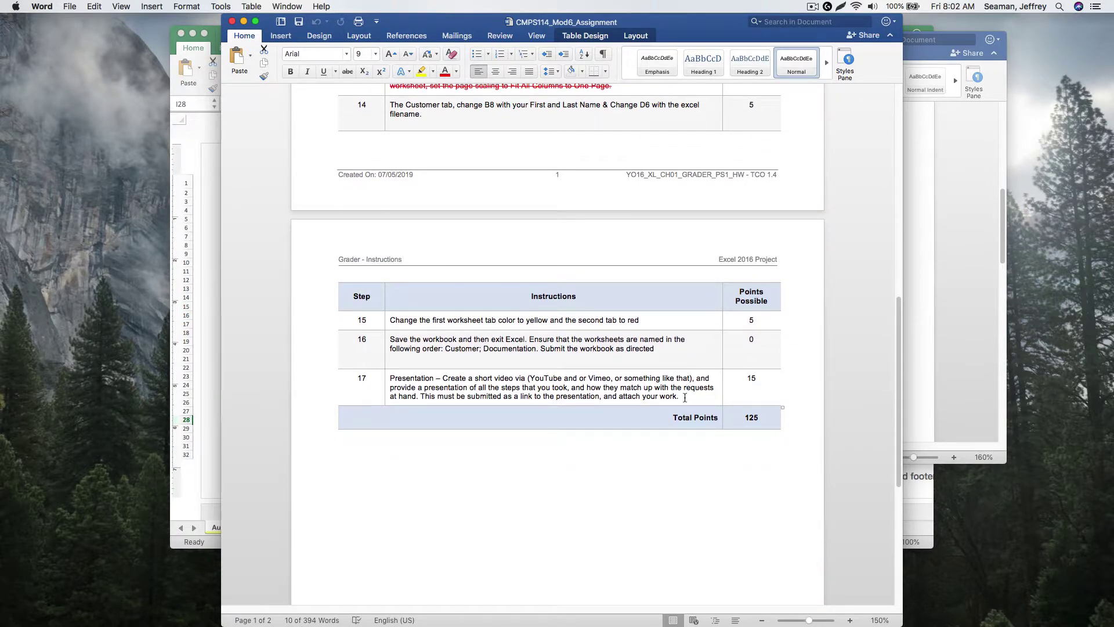
left_click_drag(684, 398, 395, 376)
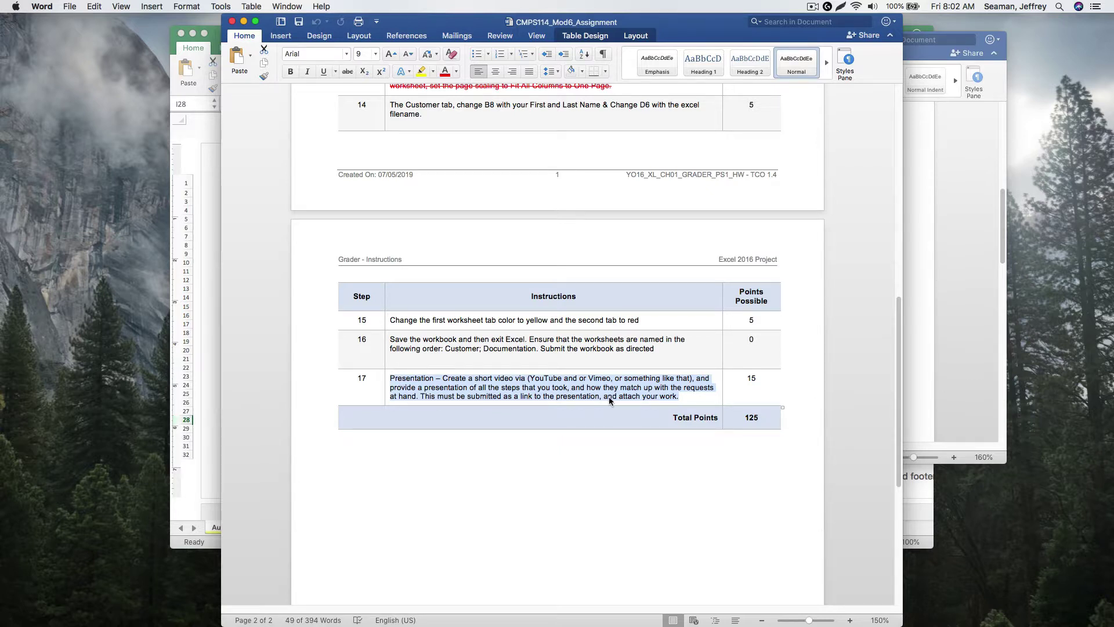
Step: Return to the start of the assignment, move its window aside, and bring the beginning of the Mod6_Lab_Instructions document into view
scroll(624, 444, "up", 6)
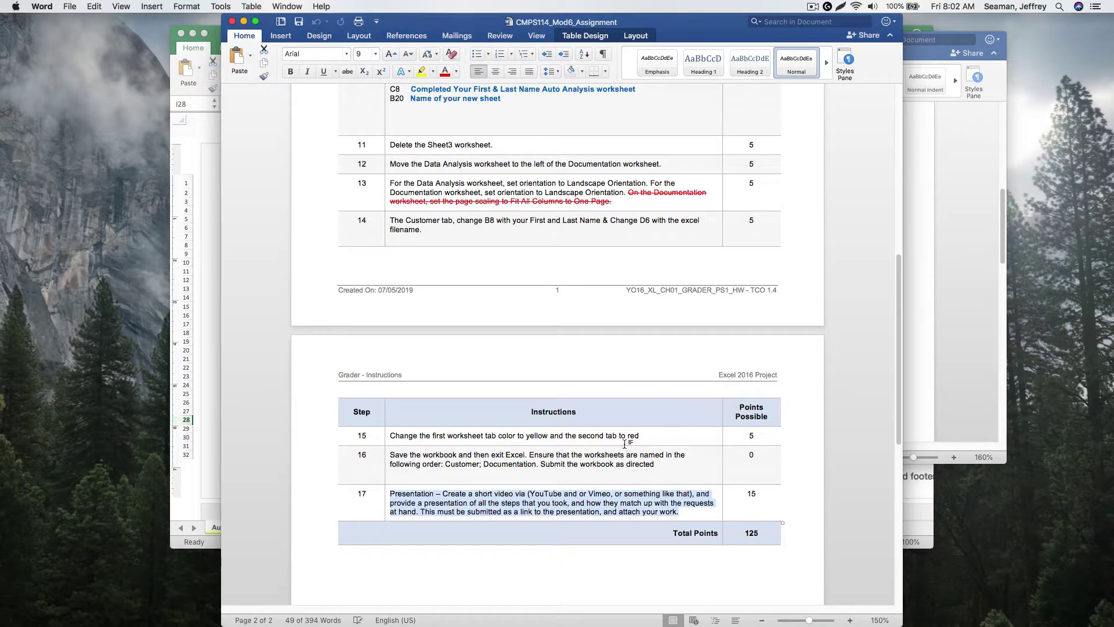
scroll(624, 445, "up", 20)
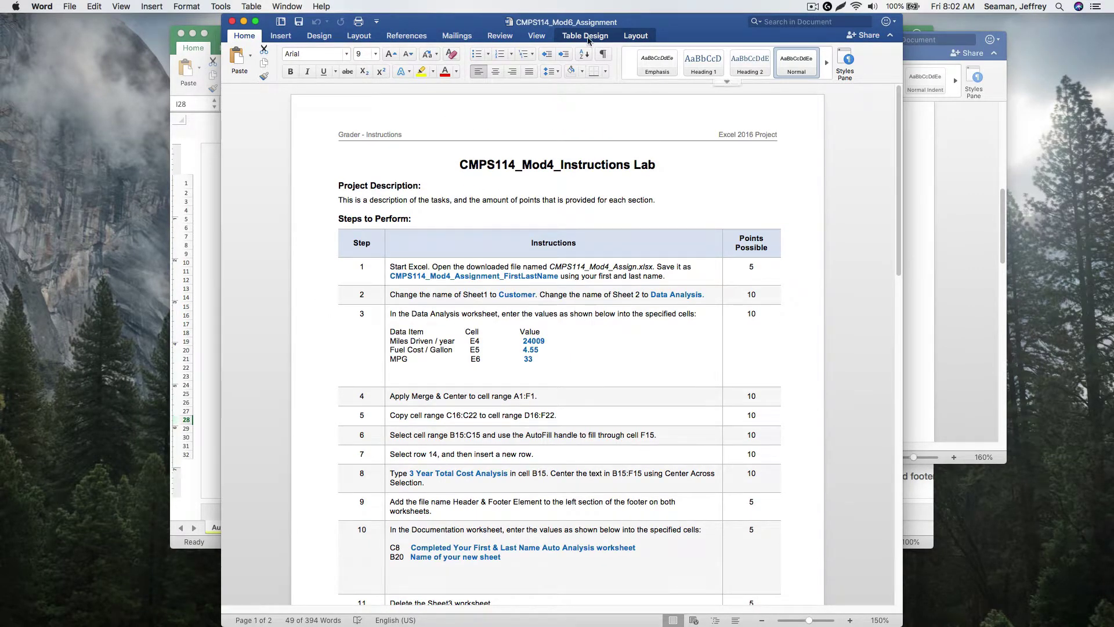
left_click_drag(473, 22, 761, 10)
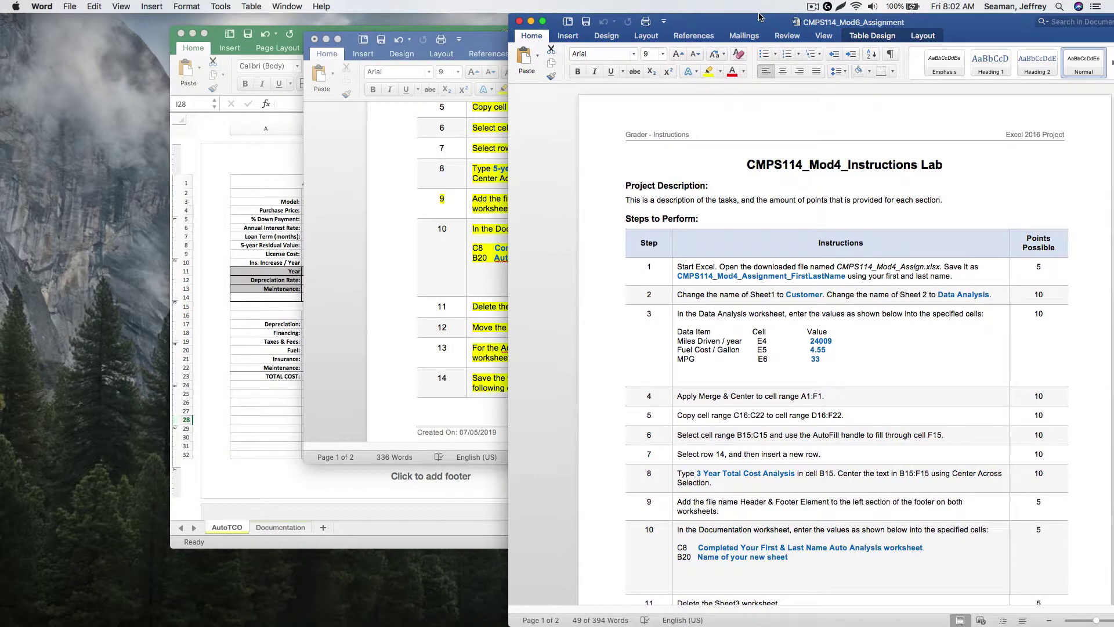
double_click(493, 39)
scroll(419, 224, "up", 15)
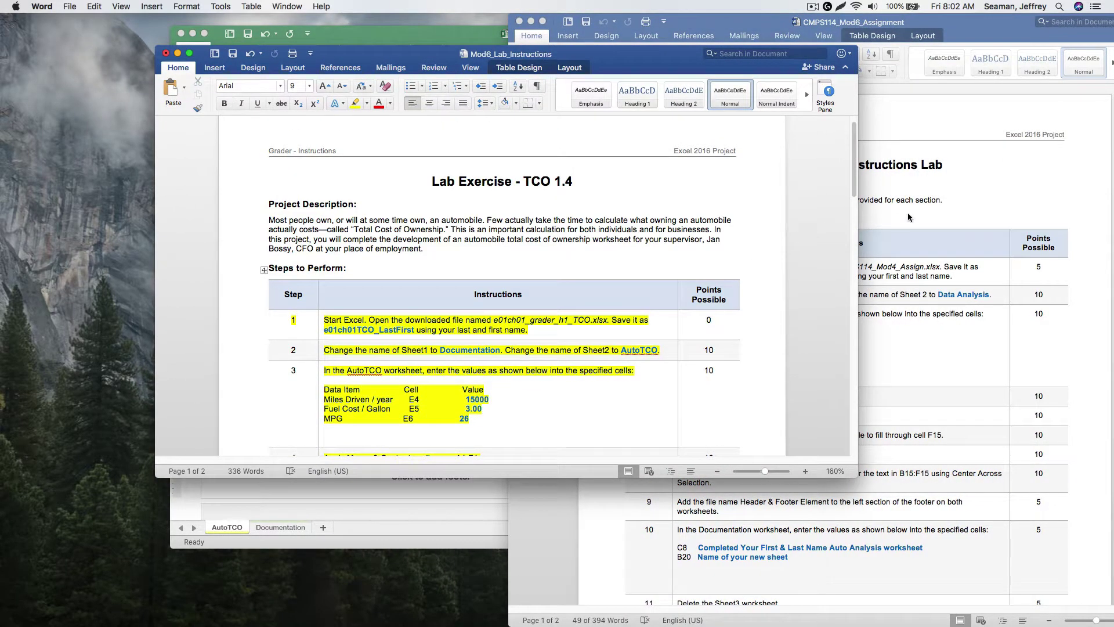
Step: Place the Excel workbook window beside the CMPS114_Mod6_Assignment document so both can be read together
left_click(908, 214)
left_click(474, 488)
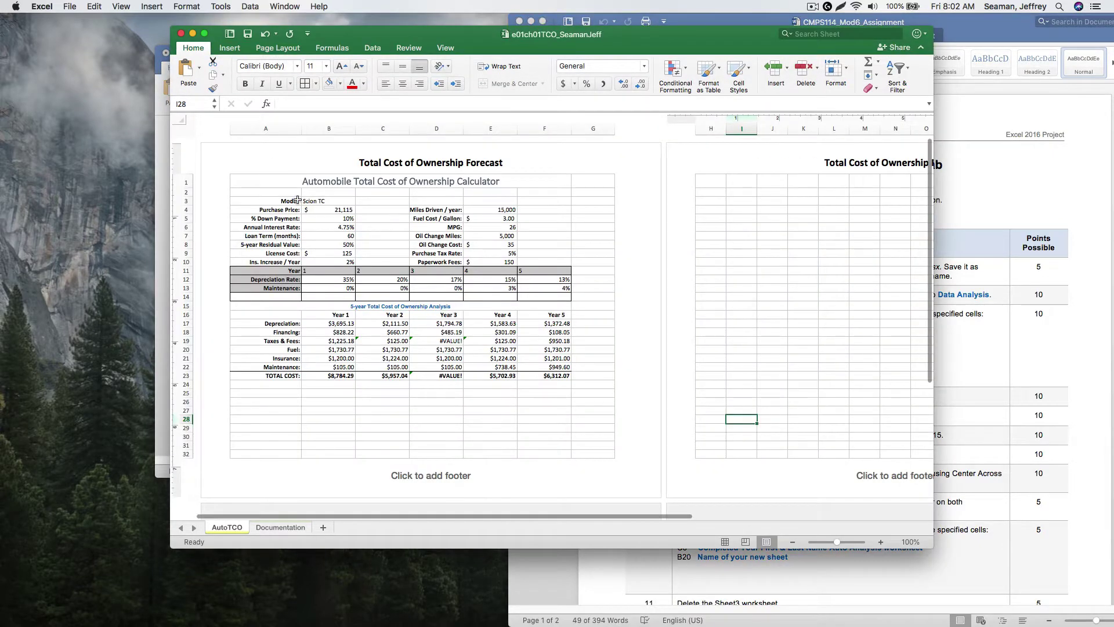
left_click_drag(632, 40, 547, 118)
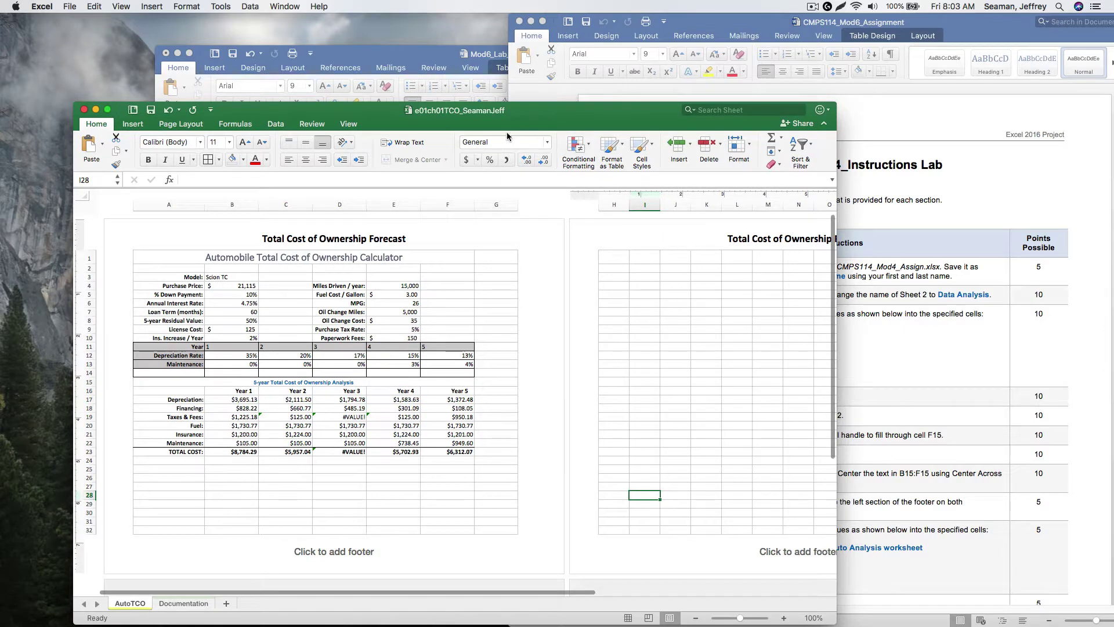
left_click(870, 307)
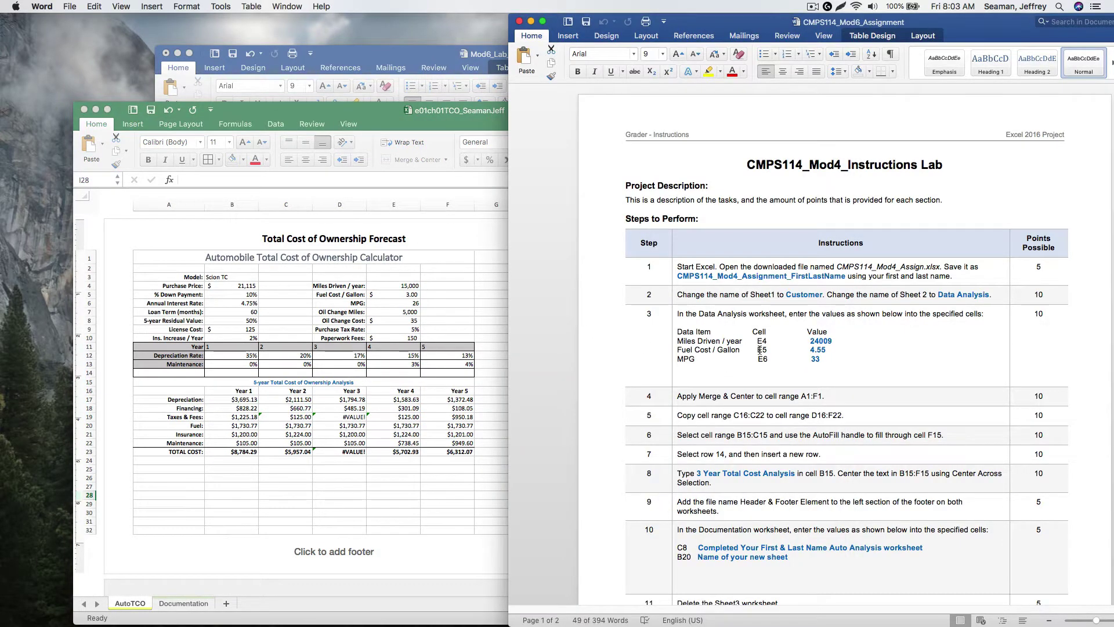
Step: Select cells E4:E6 on the AutoTCO worksheet in Excel and compare them with step 3 of the assignment in Word
left_click(440, 309)
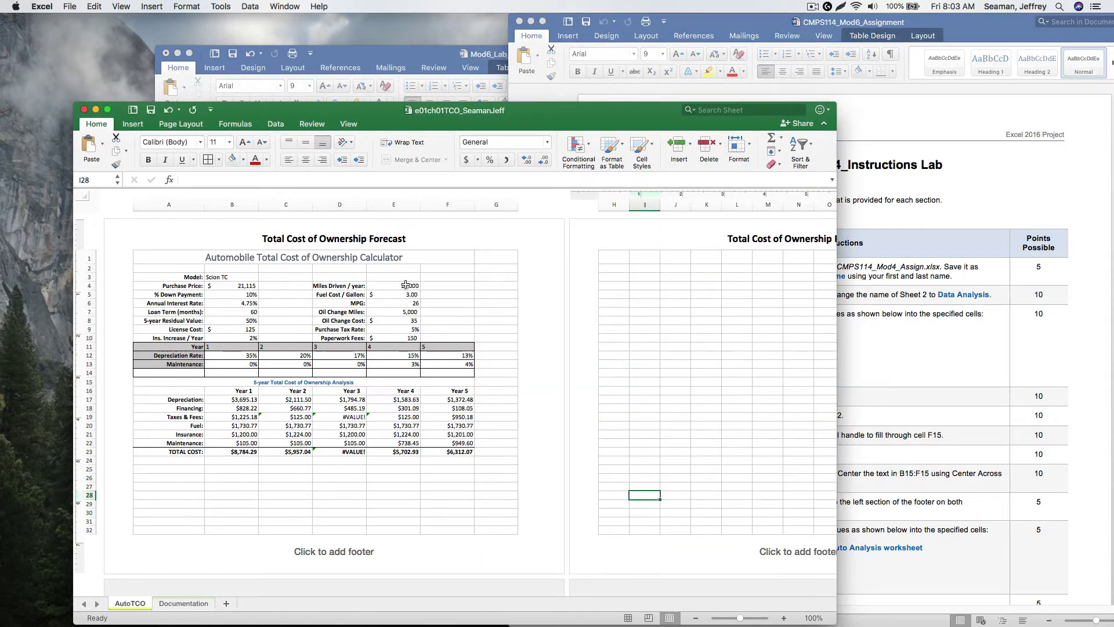
left_click_drag(408, 286, 408, 305)
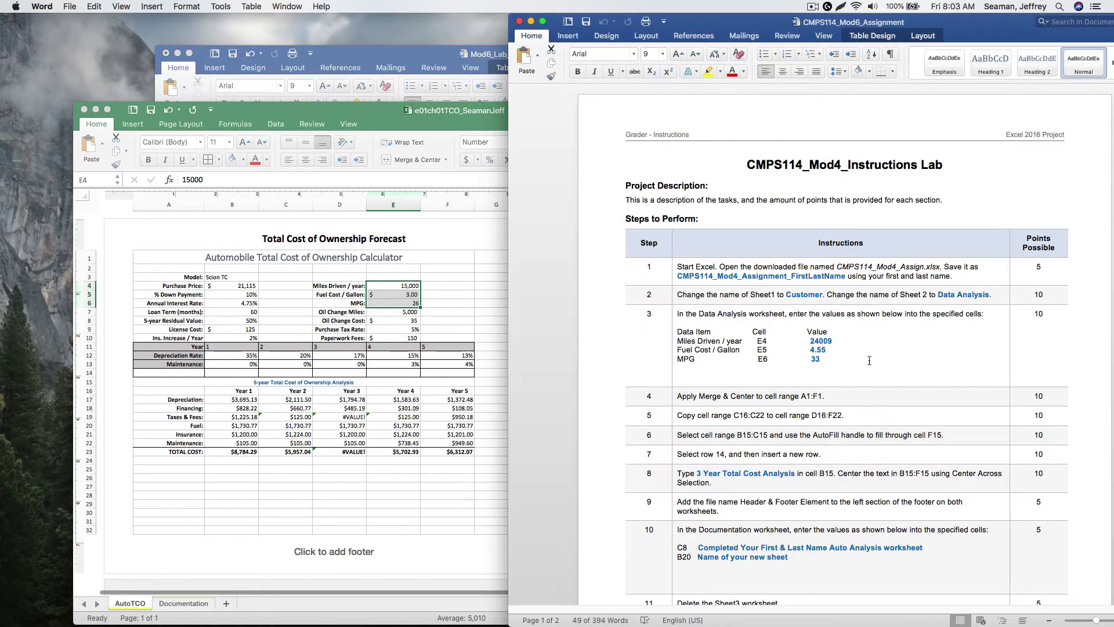
left_click(839, 321)
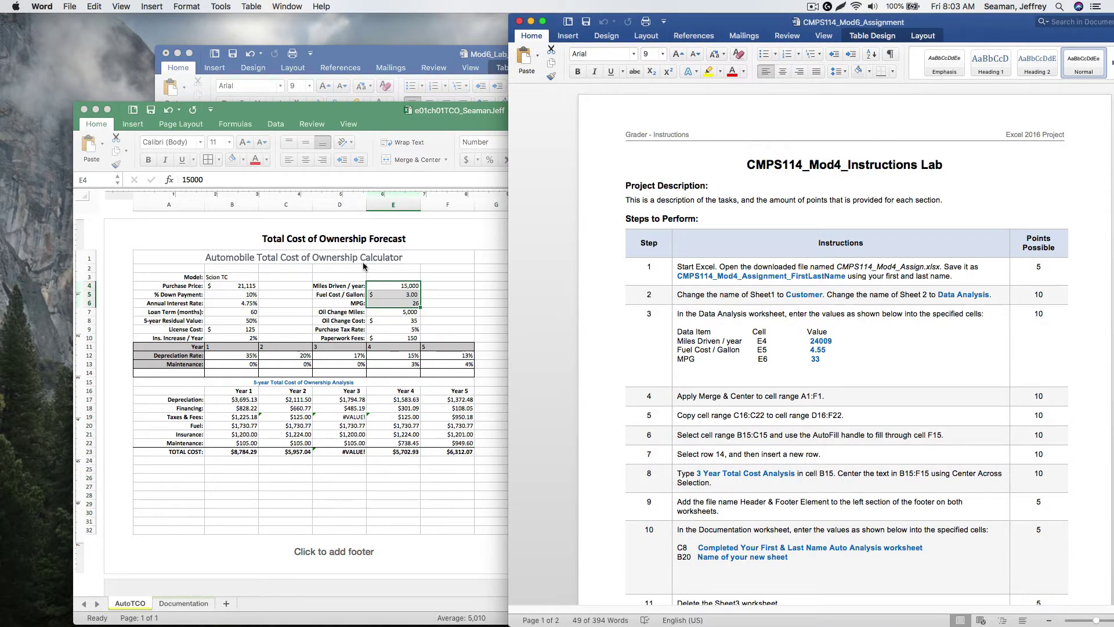